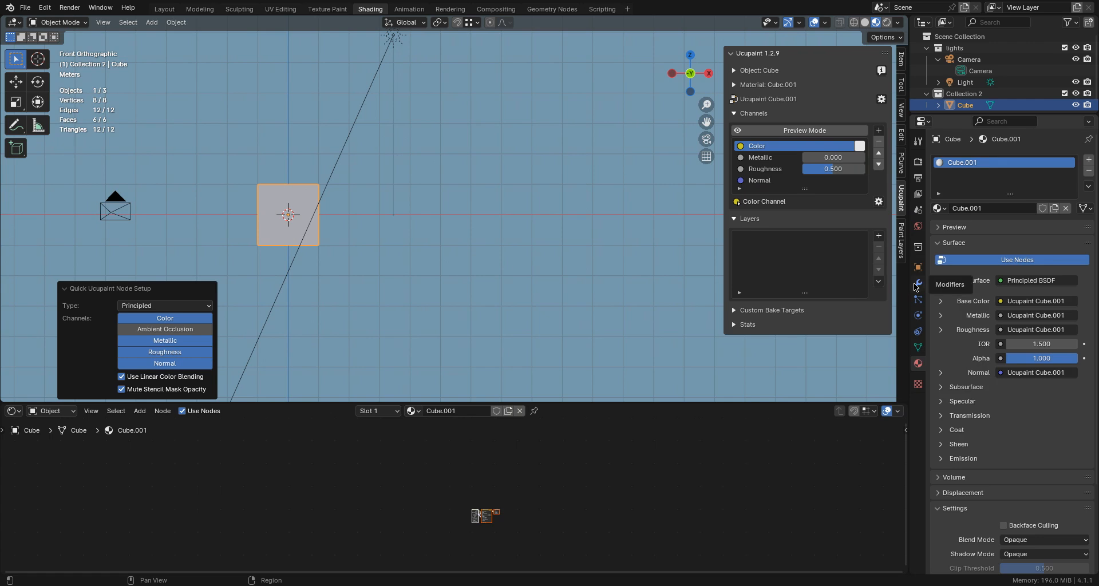
- Add a Subdivision Surface modifier to the cube and set its viewport level to 2
{"action": "left_click", "coordinate": [918, 284]}
{"action": "left_click", "coordinate": [978, 159]}
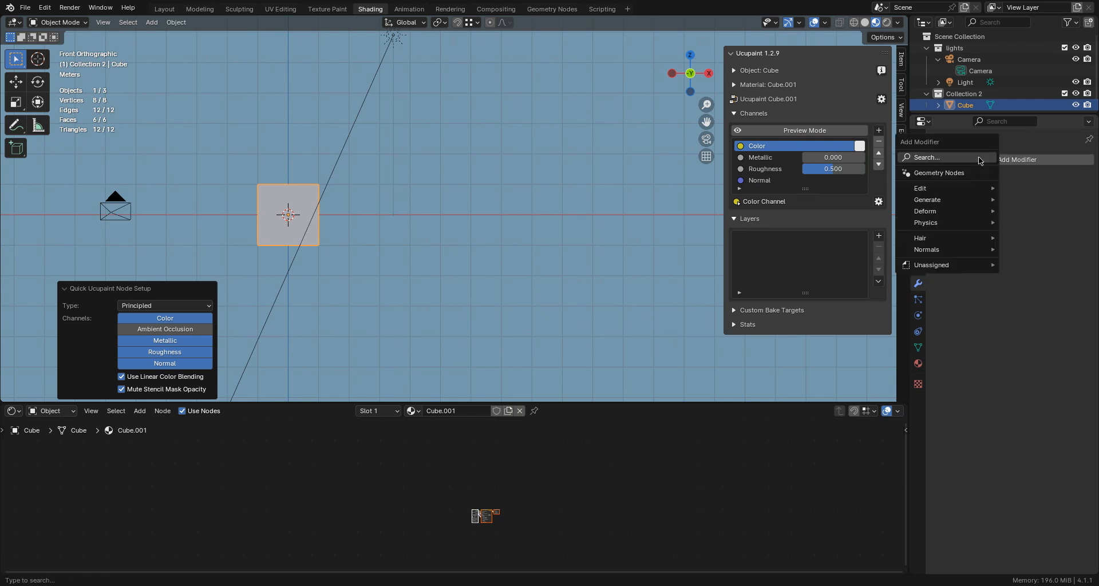
{"action": "mouse_move", "coordinate": [928, 200]}
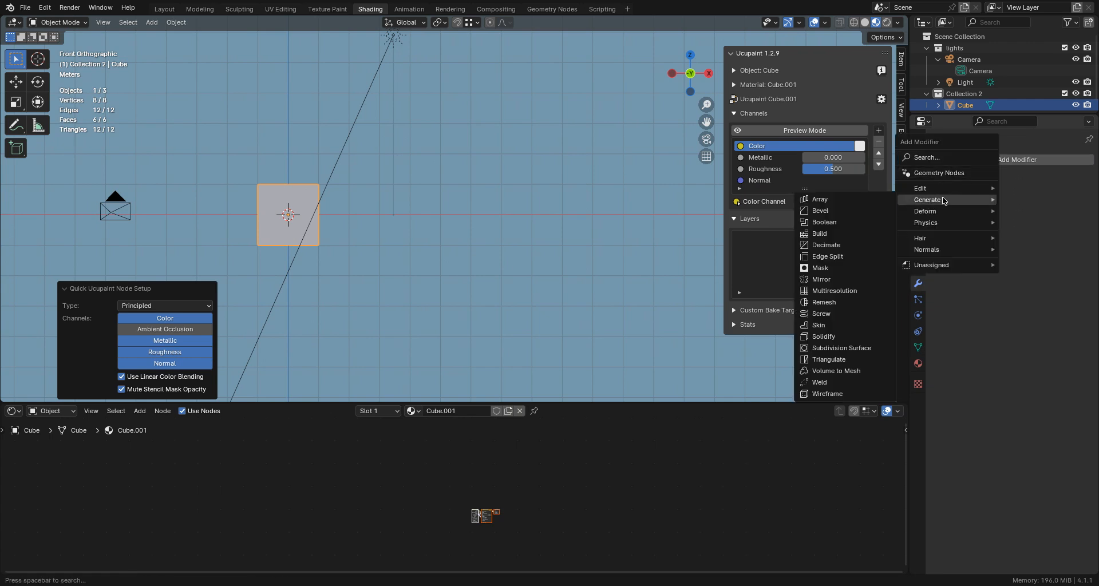
{"action": "left_click", "coordinate": [854, 348]}
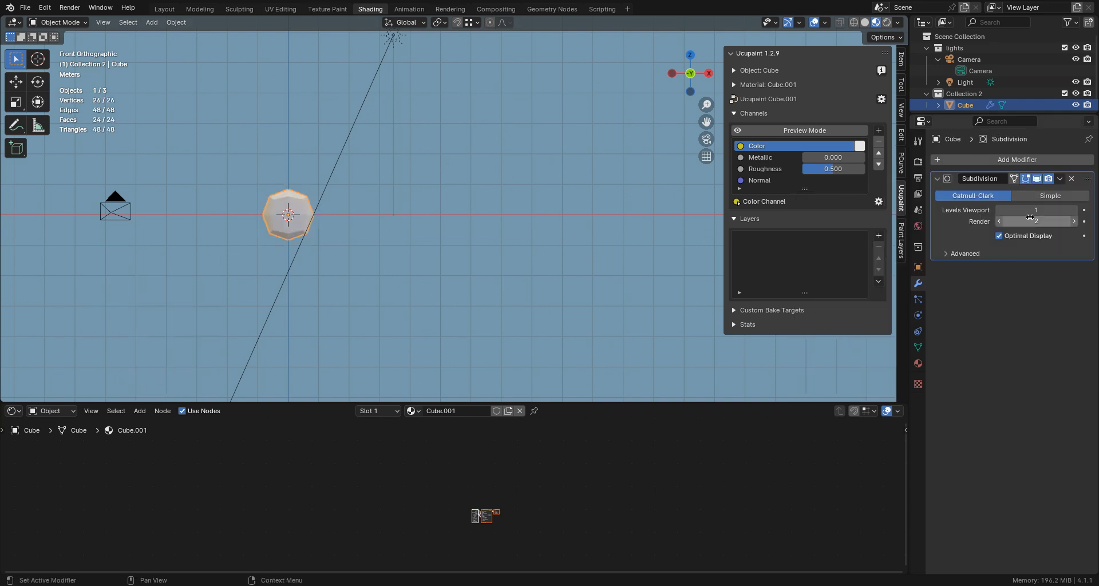
{"action": "left_click", "coordinate": [1075, 210]}
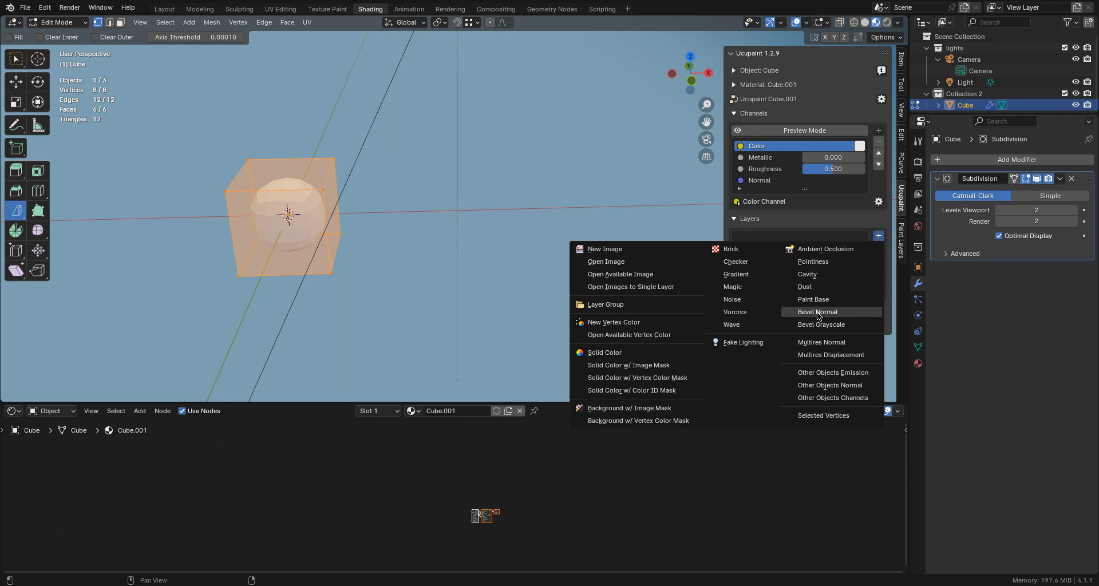
- Switch to the UV Editing workspace and reset the cube's UVs so each face fills the UV square
{"action": "left_click", "coordinate": [818, 312]}
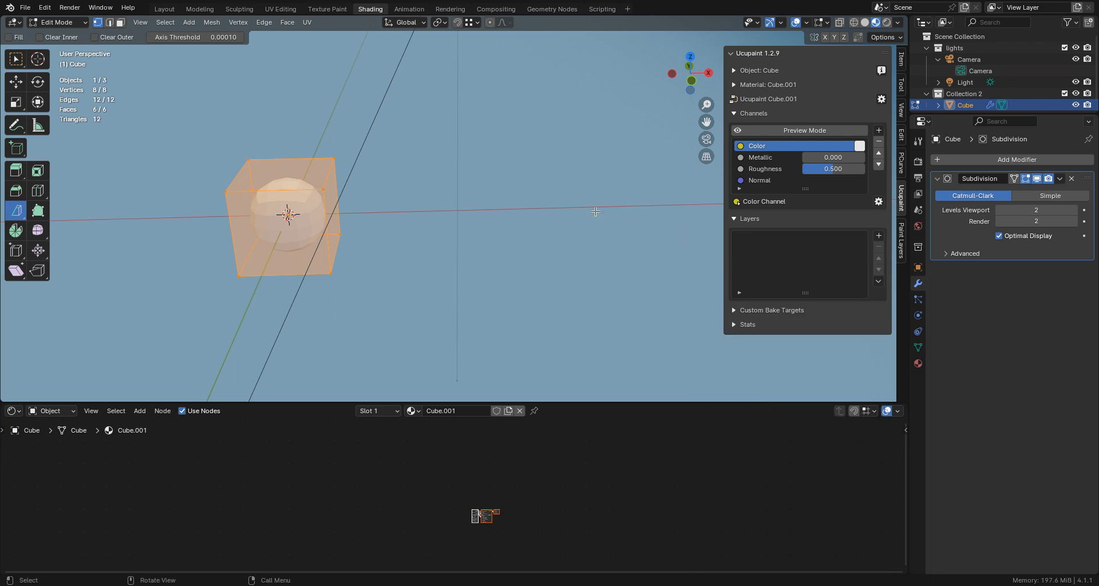
{"action": "left_click", "coordinate": [280, 9]}
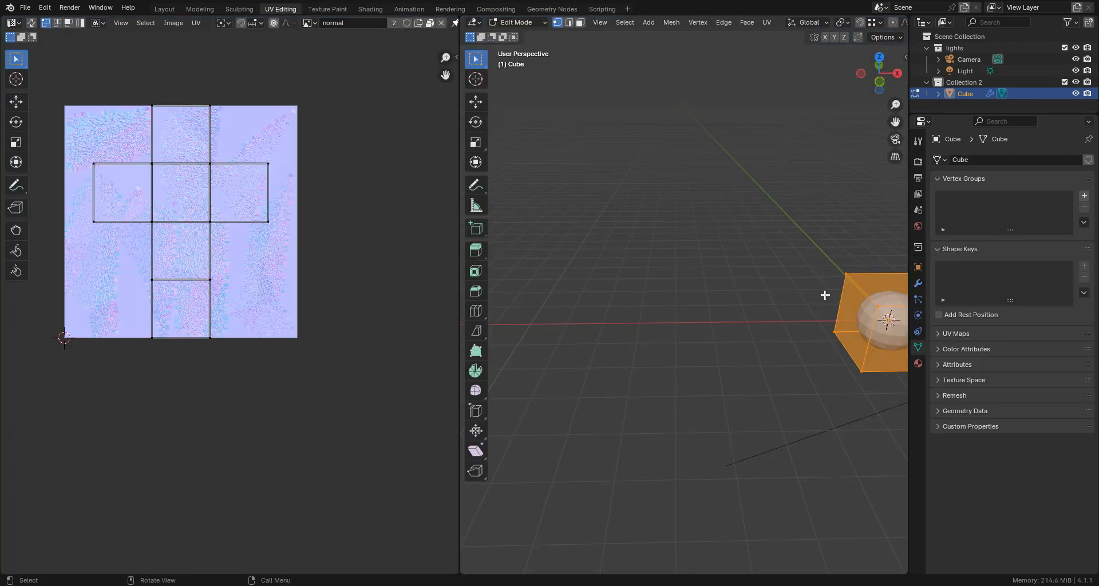
{"action": "middle_click_drag", "start_coordinate": [823, 296], "coordinate": [823, 296]}
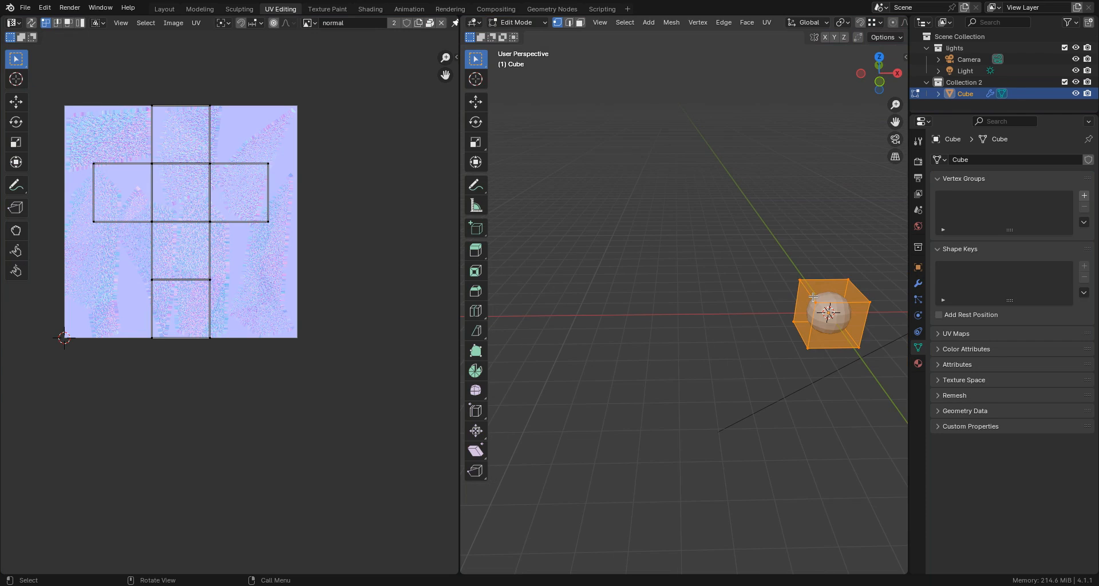
{"action": "key", "text": "u"}
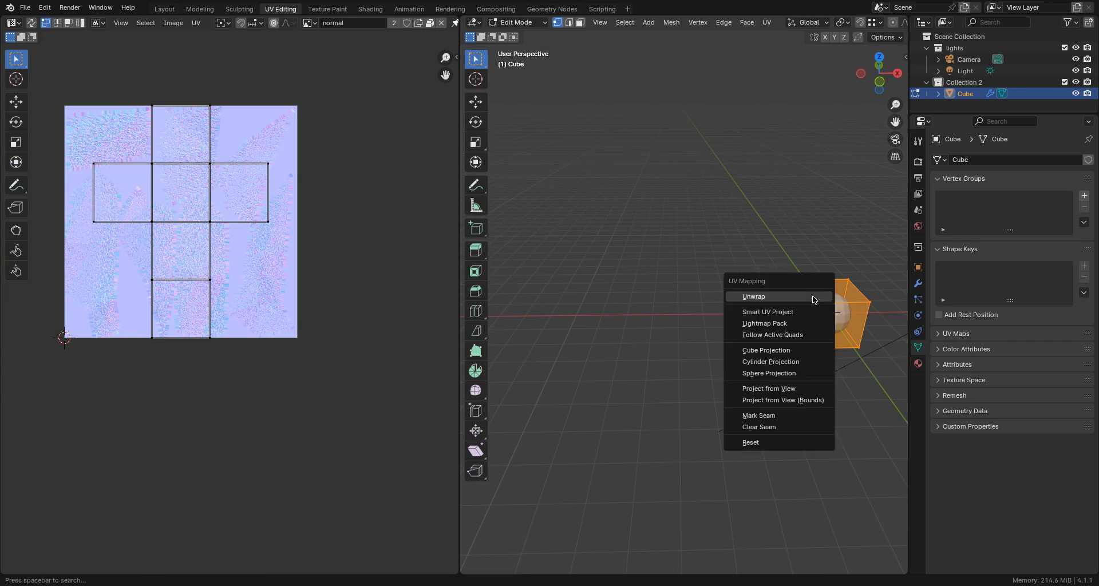
{"action": "left_click", "coordinate": [768, 442]}
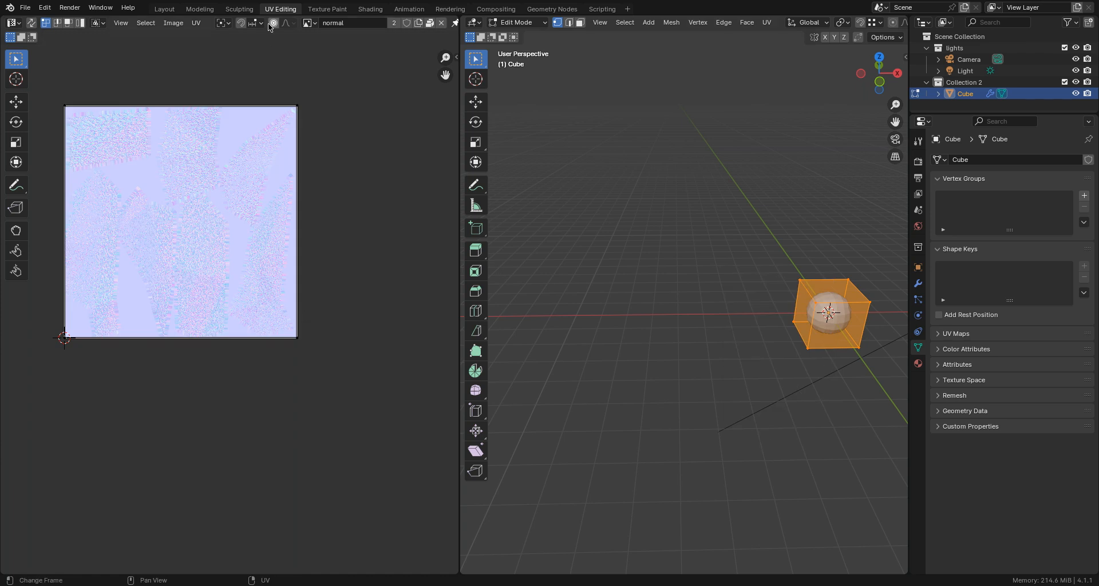
- Return to the Shading workspace and bake a 512 × 512 Bevel Grayscale layer into the Color channel
{"action": "left_click", "coordinate": [369, 9]}
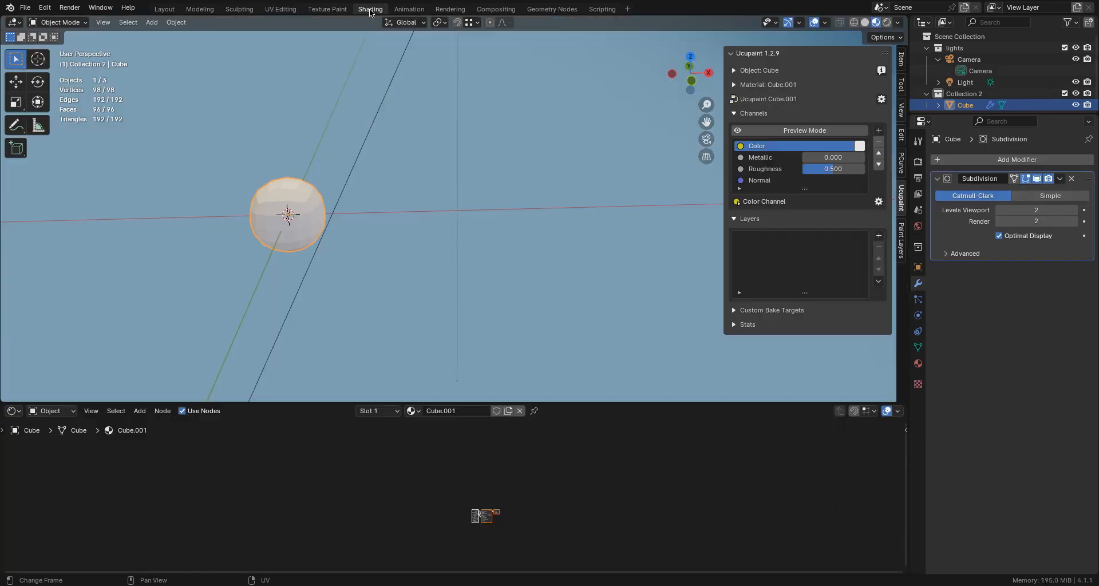
{"action": "left_click", "coordinate": [879, 237]}
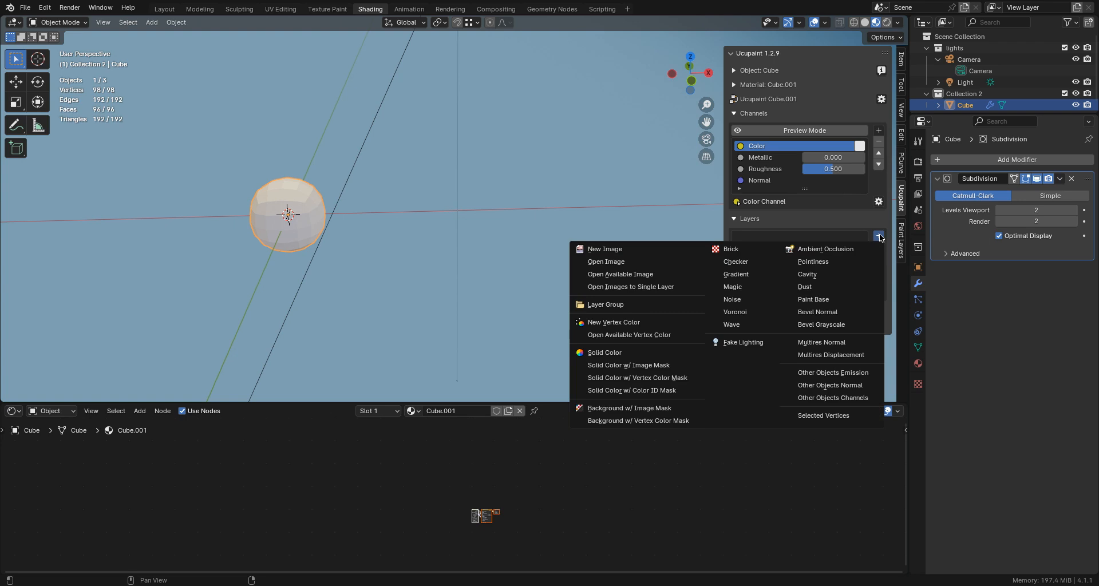
{"action": "left_click", "coordinate": [809, 325]}
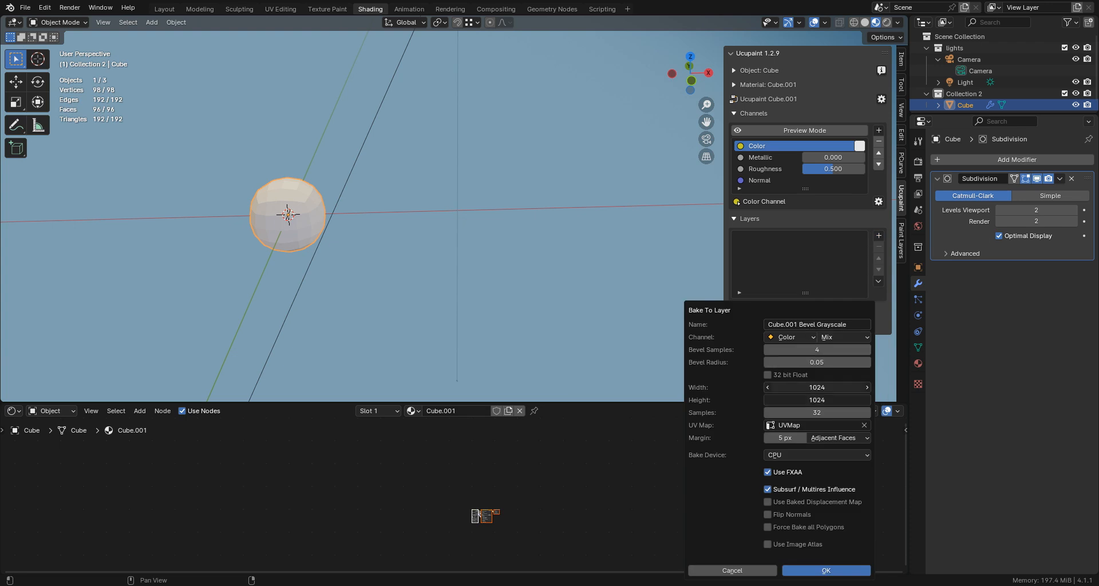
{"action": "left_click", "coordinate": [818, 387]}
{"action": "type", "text": "512"}
{"action": "key", "text": "Return"}
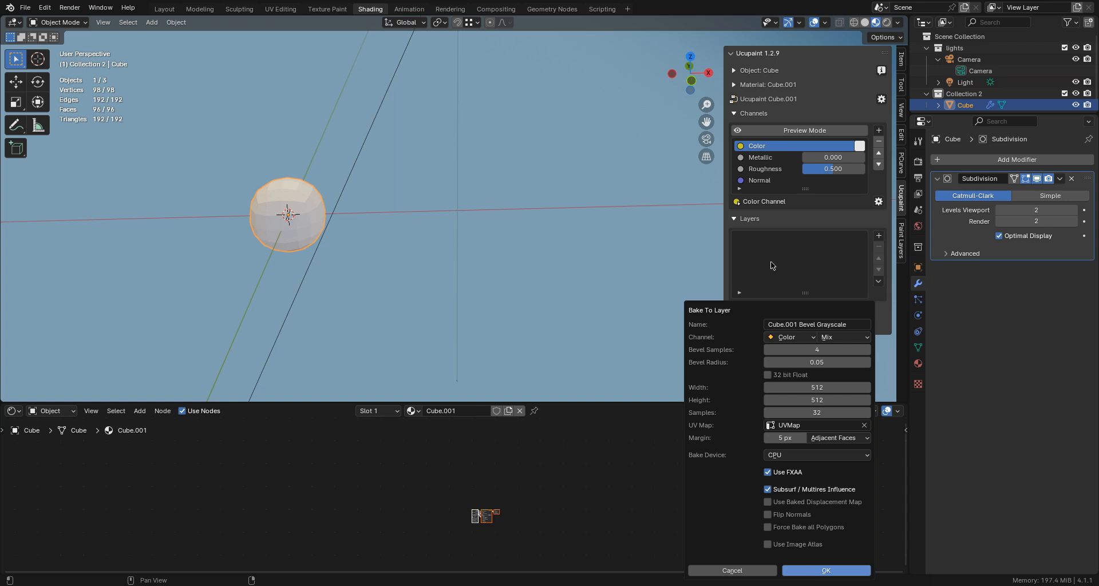
{"action": "key", "text": "Return"}
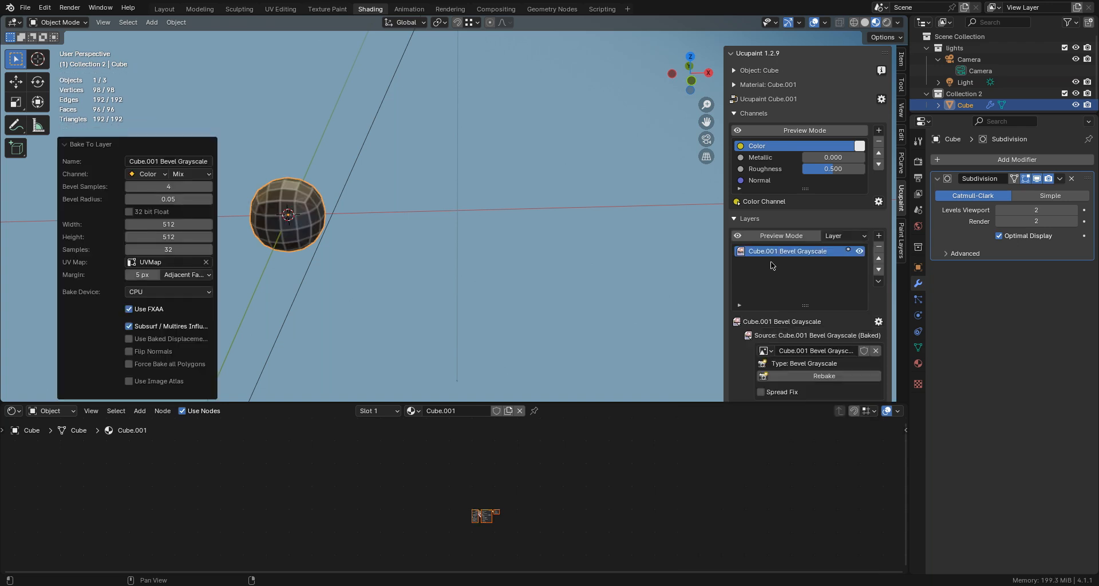
- Examine the baked bevel lines on the sphere up close from different angles and check the view lock settings
{"action": "scroll", "coordinate": [311, 226], "scroll_direction": "up", "scroll_amount": 5}
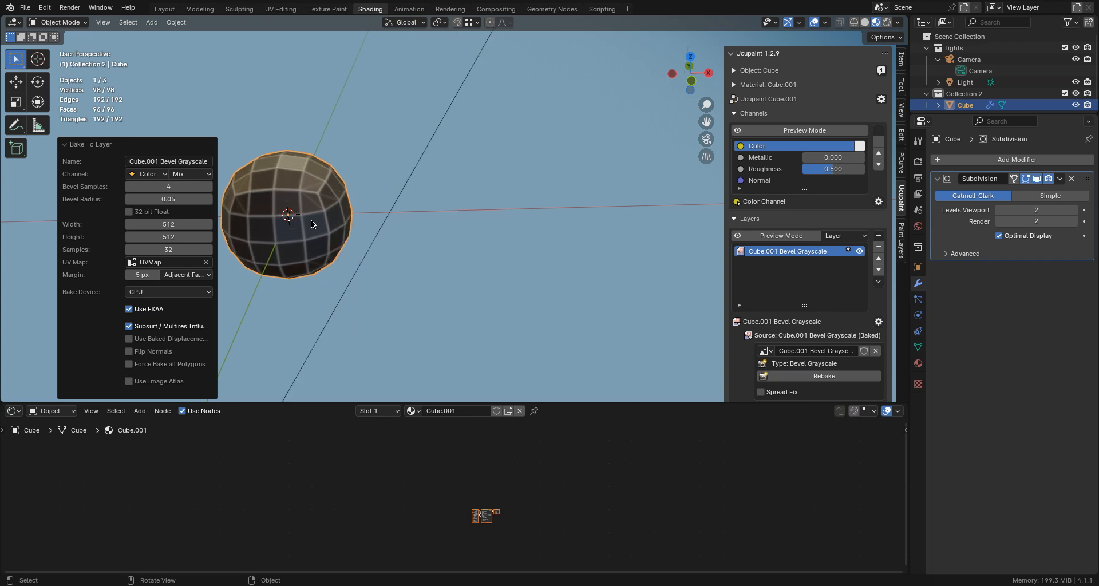
{"action": "middle_click_drag", "start_coordinate": [311, 221], "coordinate": [314, 219]}
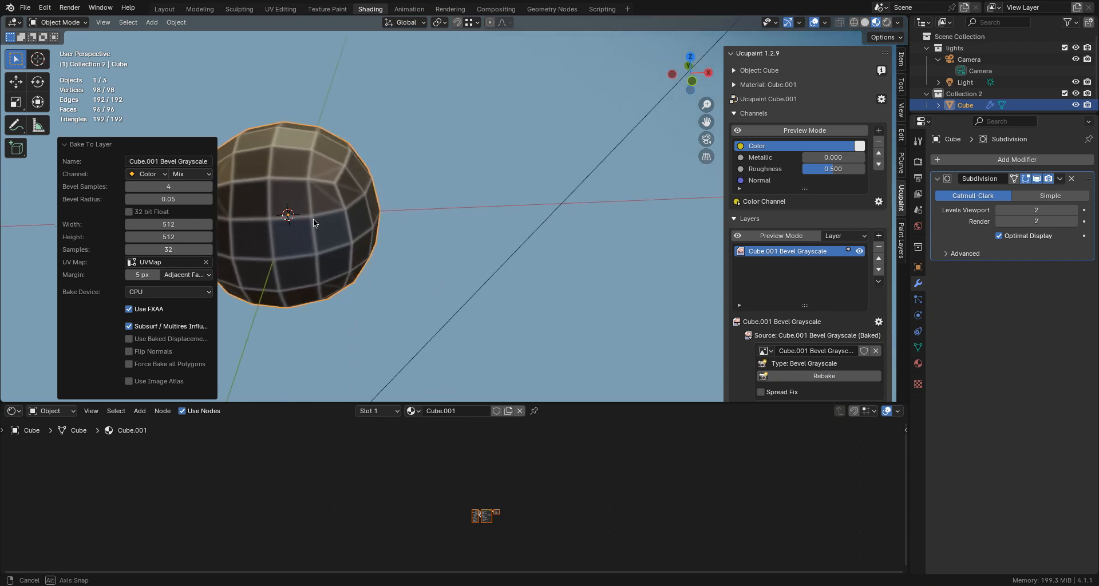
{"action": "left_click", "coordinate": [902, 110]}
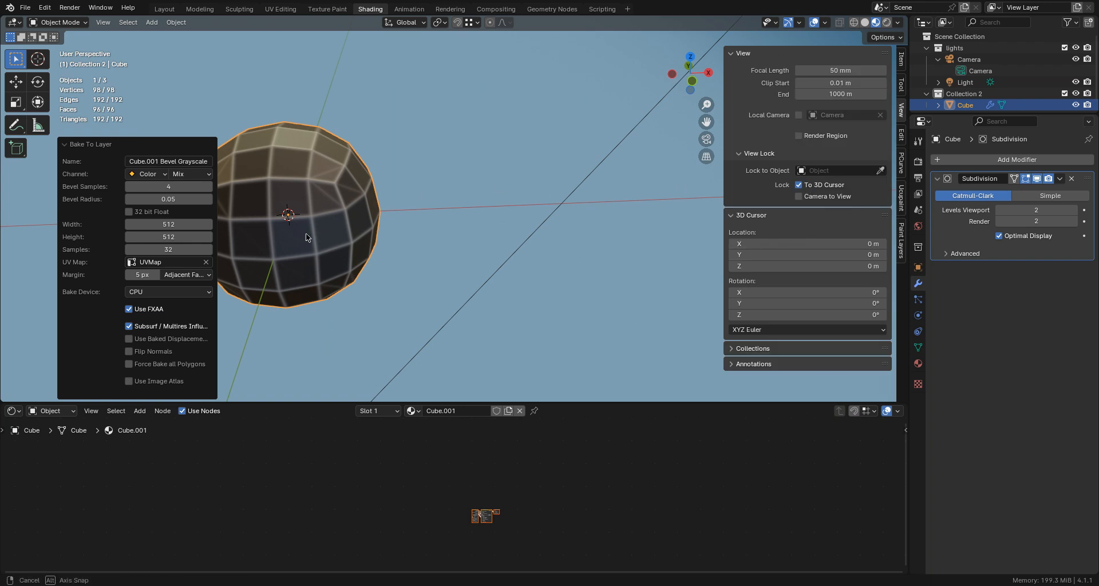
{"action": "mouse_move", "coordinate": [307, 233]}
{"action": "middle_mouse_down"}
{"action": "mouse_move", "coordinate": [392, 236]}
{"action": "mouse_move", "coordinate": [335, 211]}
{"action": "middle_mouse_up"}
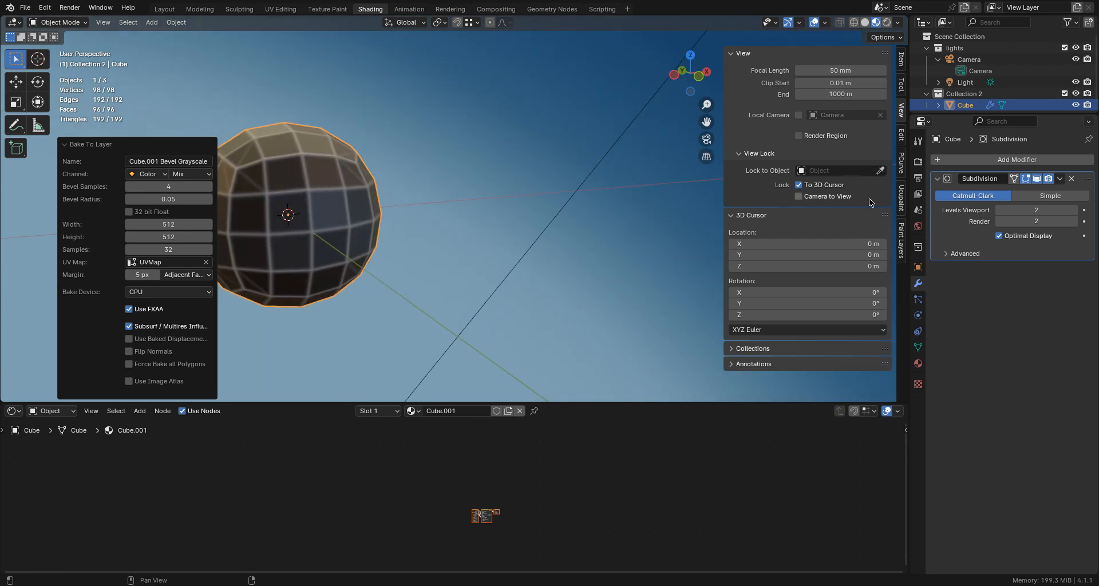
{"action": "left_click", "coordinate": [902, 194]}
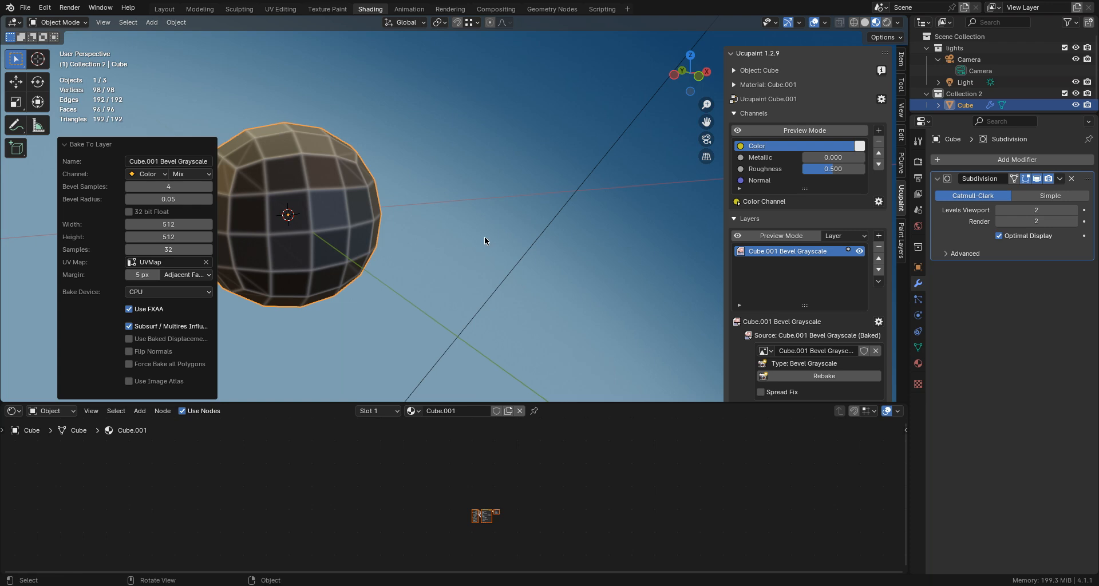
{"action": "mouse_move", "coordinate": [485, 236]}
{"action": "middle_mouse_down"}
{"action": "mouse_move", "coordinate": [462, 236]}
{"action": "mouse_move", "coordinate": [475, 235]}
{"action": "middle_mouse_up"}
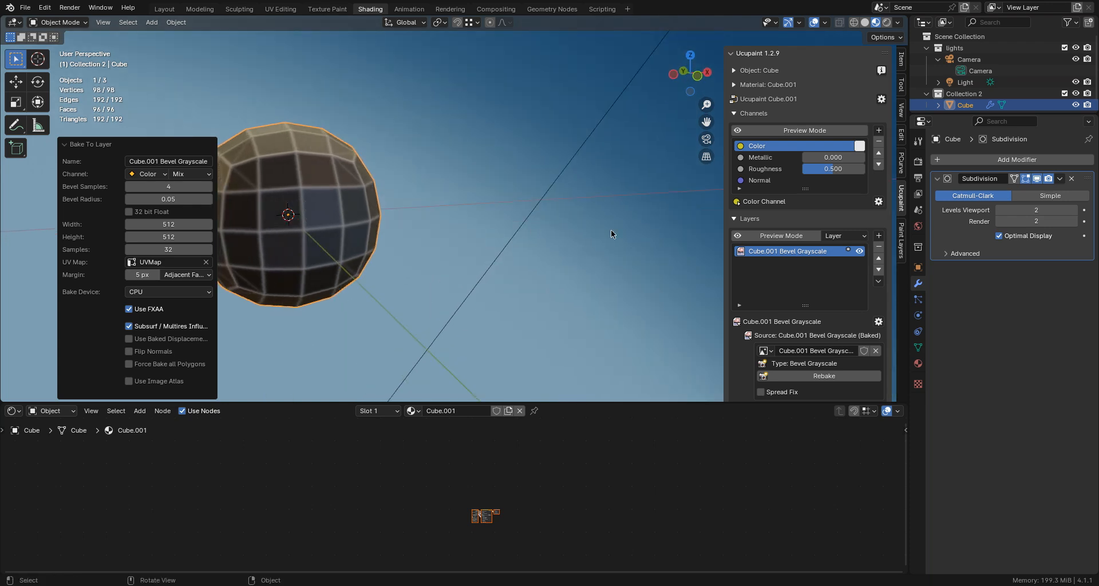
- Add a Color Ramp modifier to the Color channel and move its white stop to about 0.174
{"action": "left_click", "coordinate": [879, 202]}
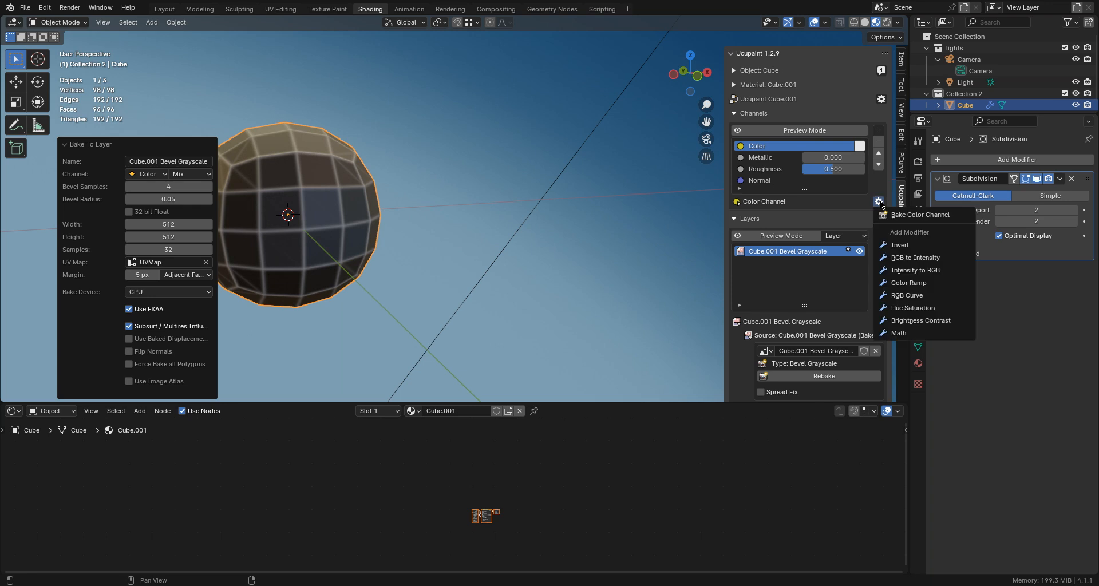
{"action": "left_click", "coordinate": [885, 282]}
{"action": "left_click", "coordinate": [857, 272]}
{"action": "left_click_drag", "start_coordinate": [859, 254], "coordinate": [922, 254]}
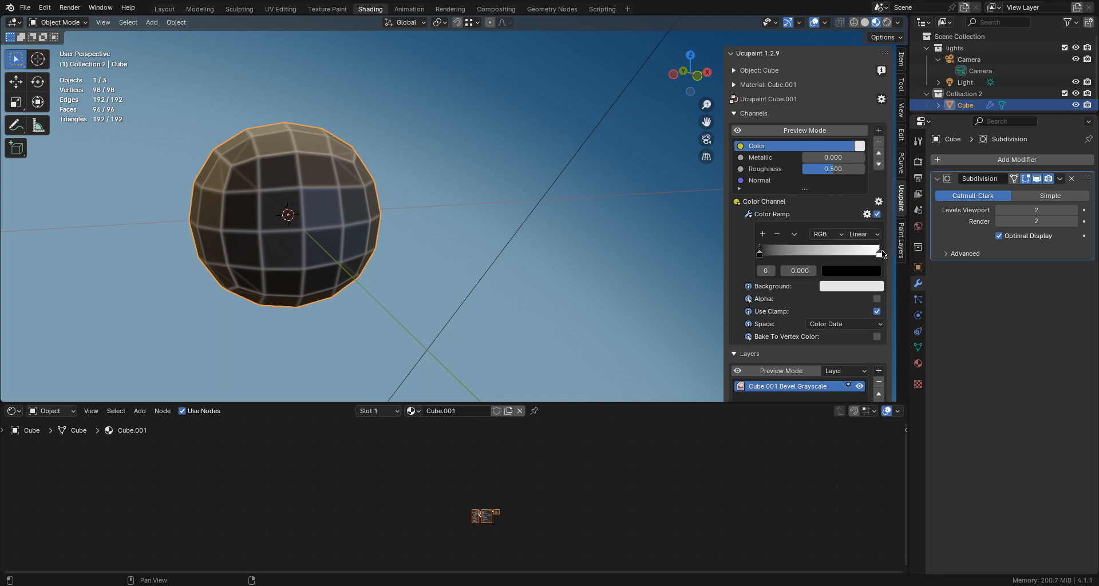
{"action": "left_click_drag", "start_coordinate": [880, 252], "coordinate": [781, 252]}
{"action": "scroll", "coordinate": [362, 215], "scroll_direction": "up", "scroll_amount": 5}
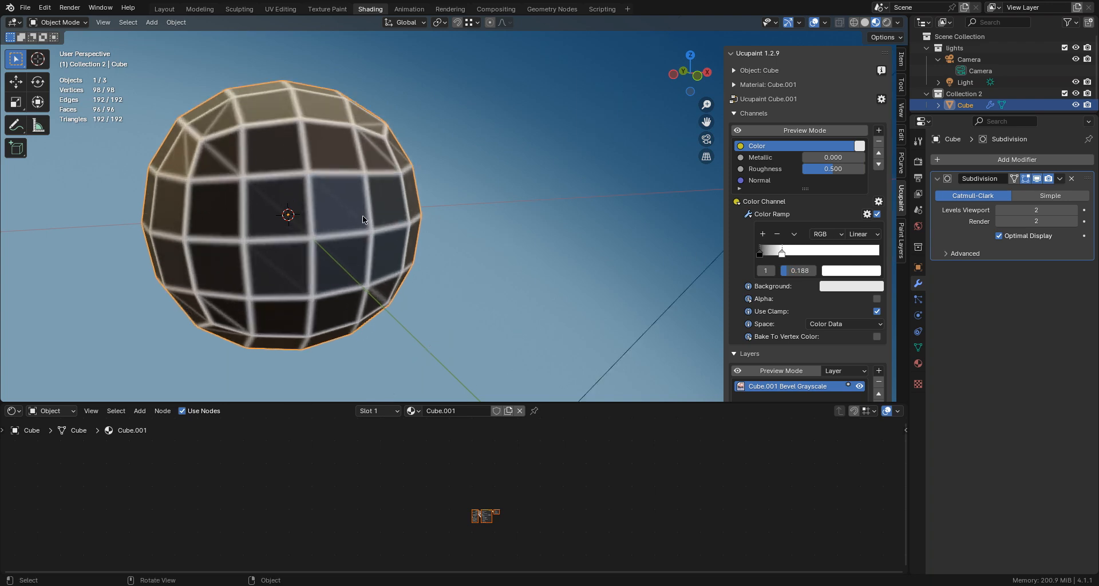
{"action": "scroll", "coordinate": [369, 211], "scroll_direction": "up", "scroll_amount": 2}
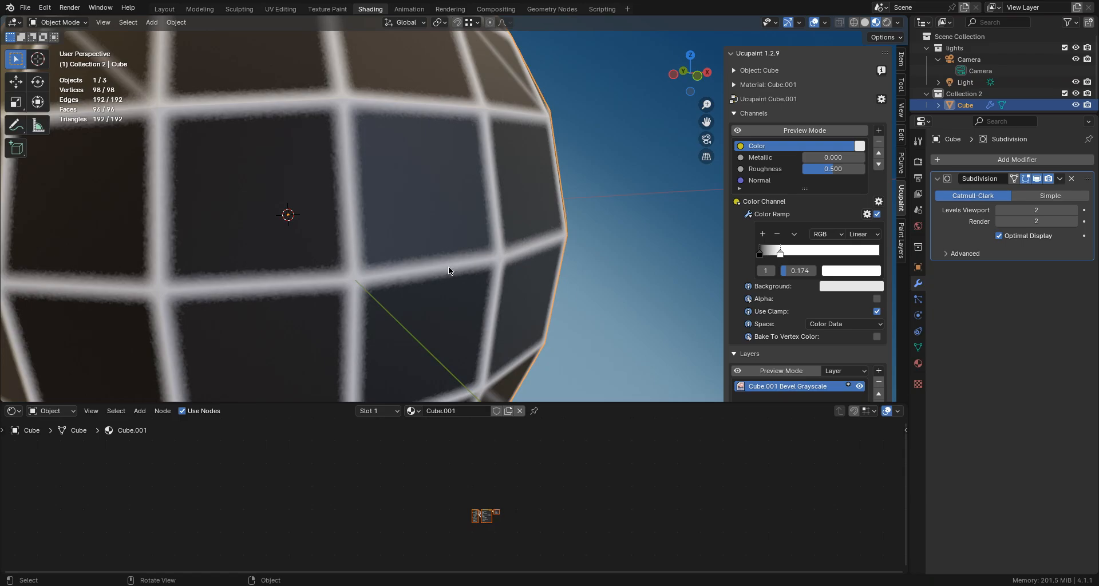
{"action": "scroll", "coordinate": [441, 271], "scroll_direction": "down", "scroll_amount": 2}
{"action": "middle_click_drag", "start_coordinate": [439, 270], "coordinate": [442, 235]}
{"action": "middle_click_drag", "start_coordinate": [405, 166], "coordinate": [393, 202]}
{"action": "scroll", "coordinate": [375, 113], "scroll_direction": "down", "scroll_amount": 1}
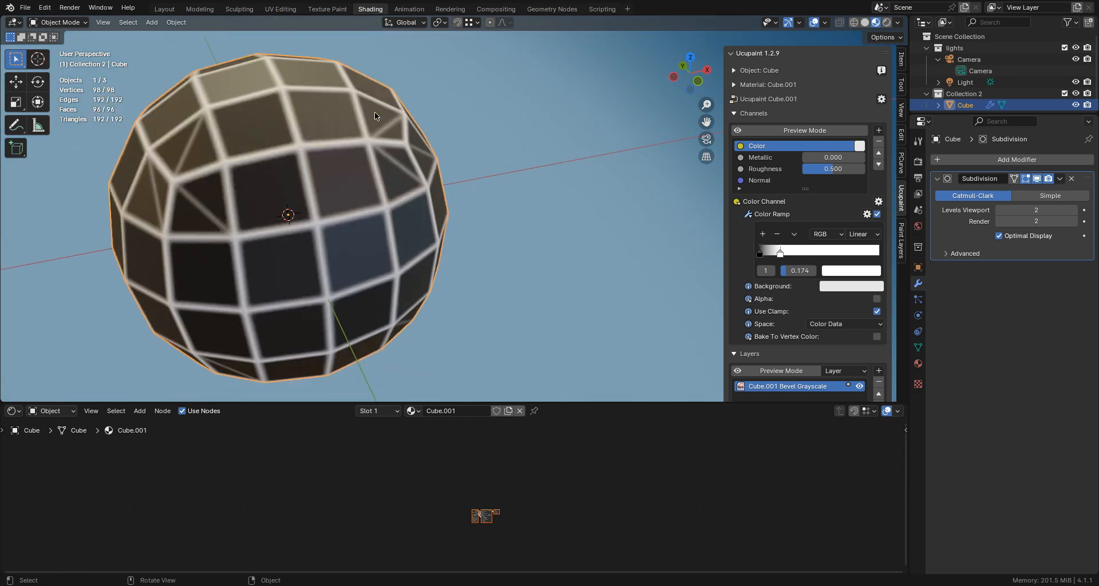
- Enter Edit Mode and delete the cube's top face with the Only Faces option
{"action": "left_click", "coordinate": [66, 23]}
{"action": "left_click", "coordinate": [57, 46]}
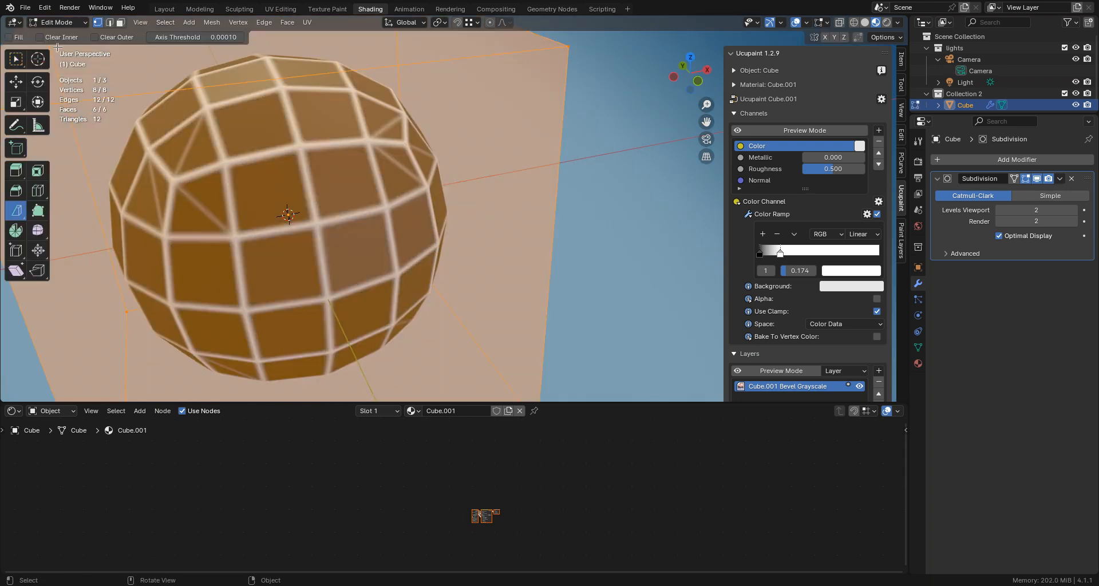
{"action": "scroll", "coordinate": [316, 162], "scroll_direction": "down", "scroll_amount": 3}
{"action": "middle_click_drag", "start_coordinate": [322, 165], "coordinate": [291, 142]}
{"action": "left_click", "coordinate": [276, 126]}
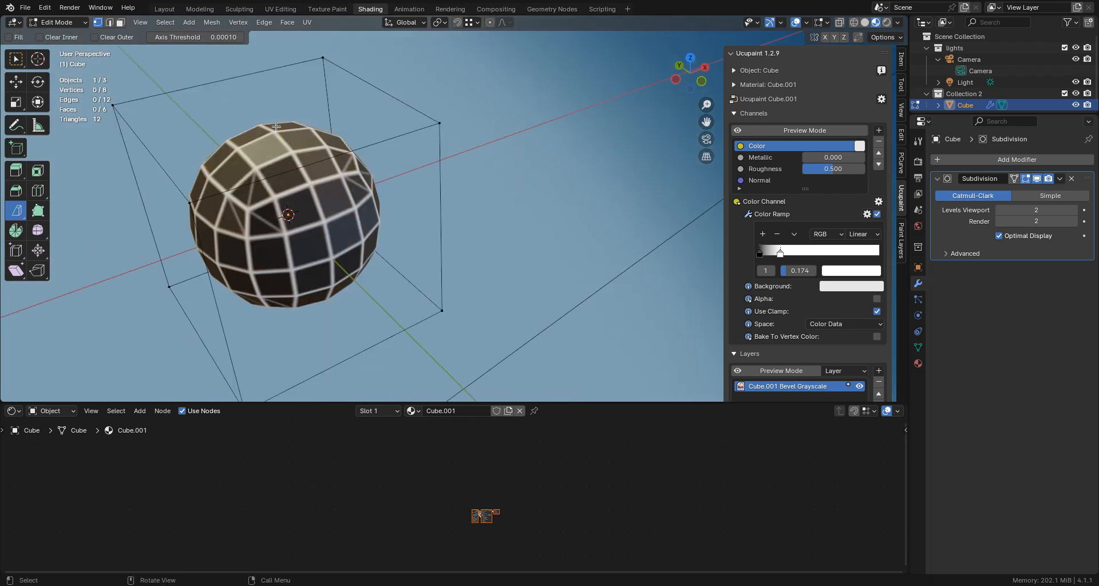
{"action": "left_click", "coordinate": [119, 23]}
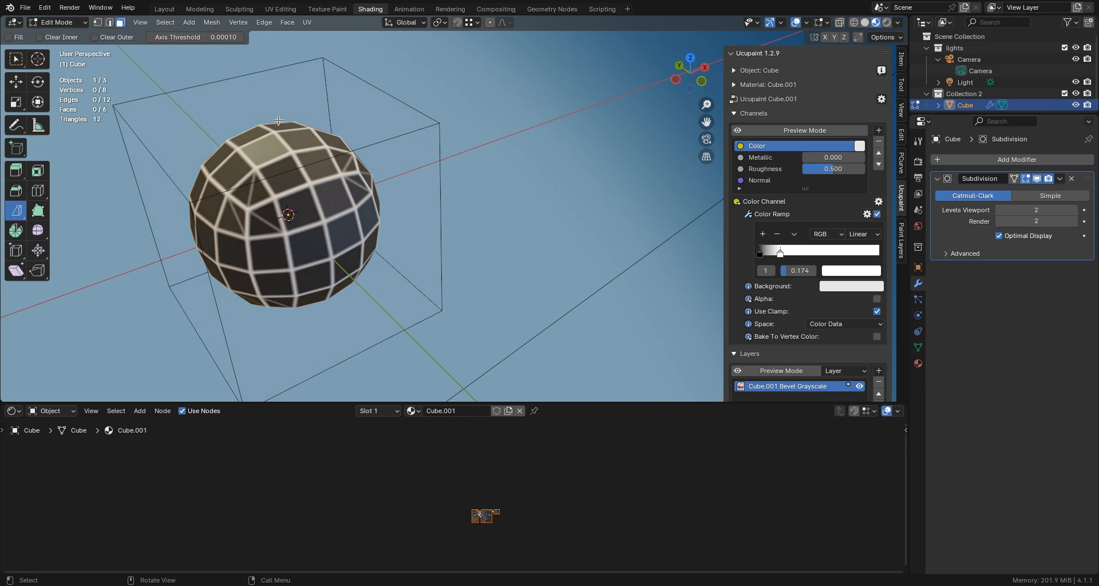
{"action": "left_click", "coordinate": [279, 121]}
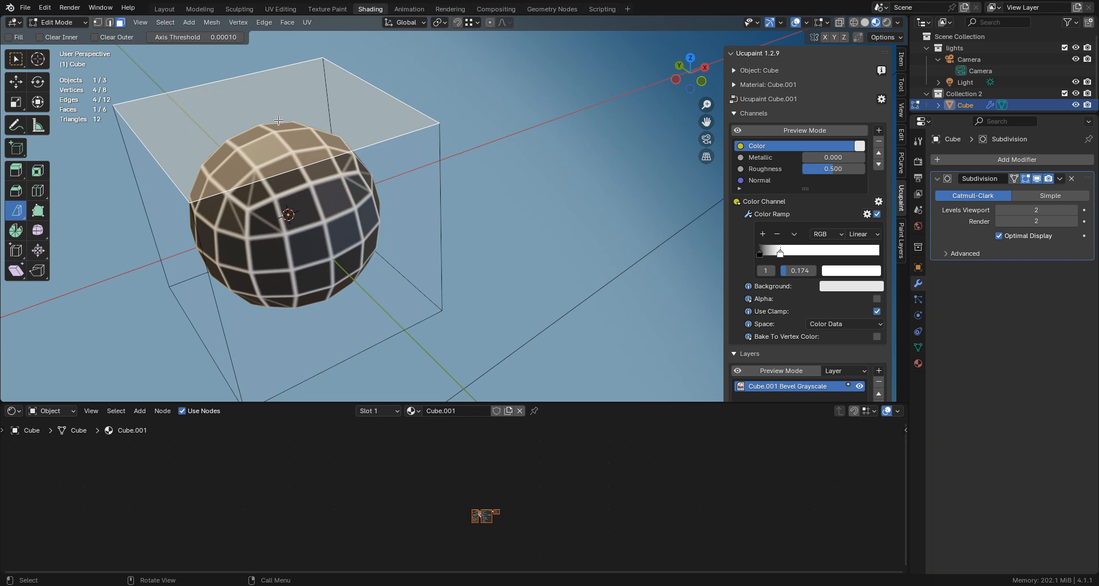
{"action": "key", "text": "x"}
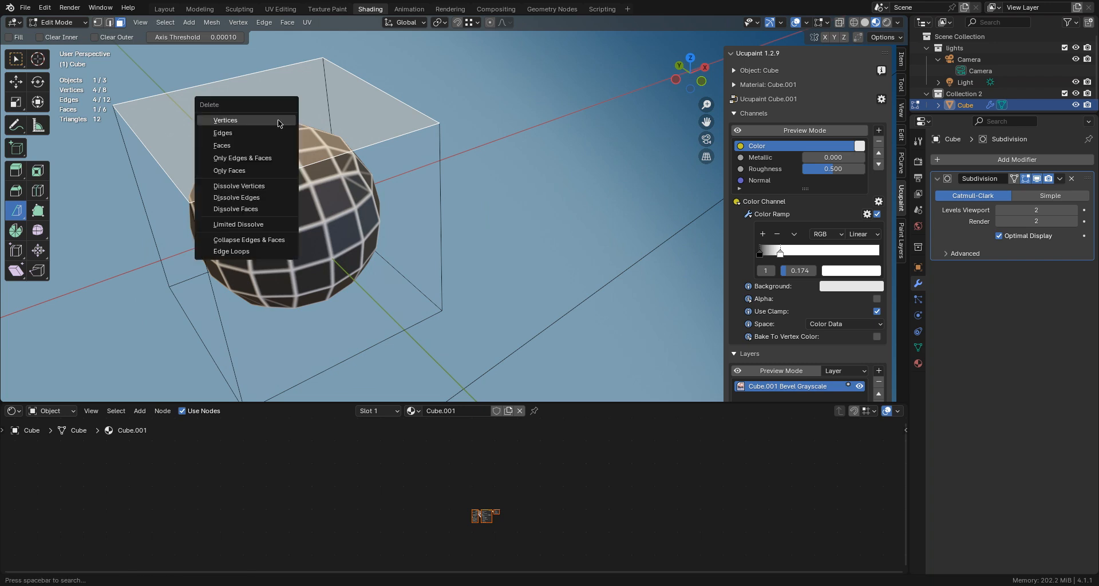
{"action": "left_click", "coordinate": [272, 170]}
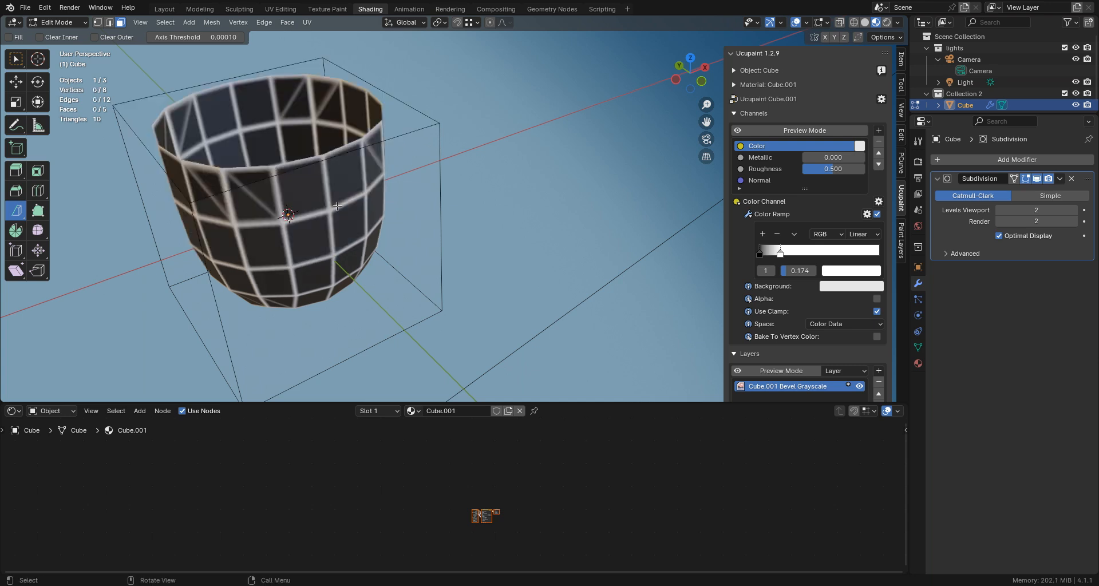
{"action": "middle_click_drag", "start_coordinate": [339, 206], "coordinate": [428, 165]}
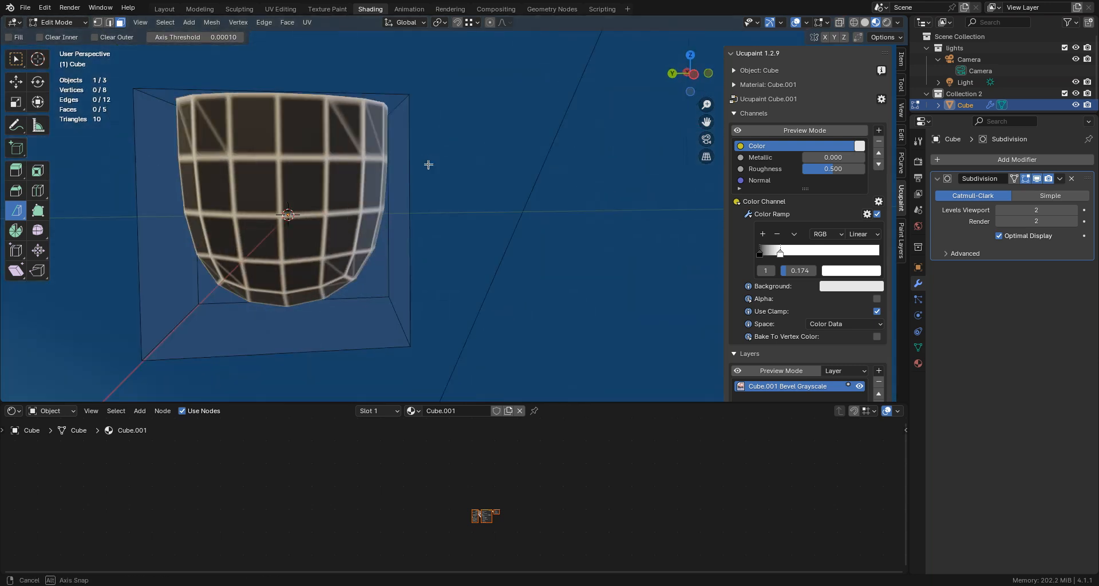
- Switch to the Texture Paint workspace and set the image brush's stroke method to Line
{"action": "left_click", "coordinate": [326, 9]}
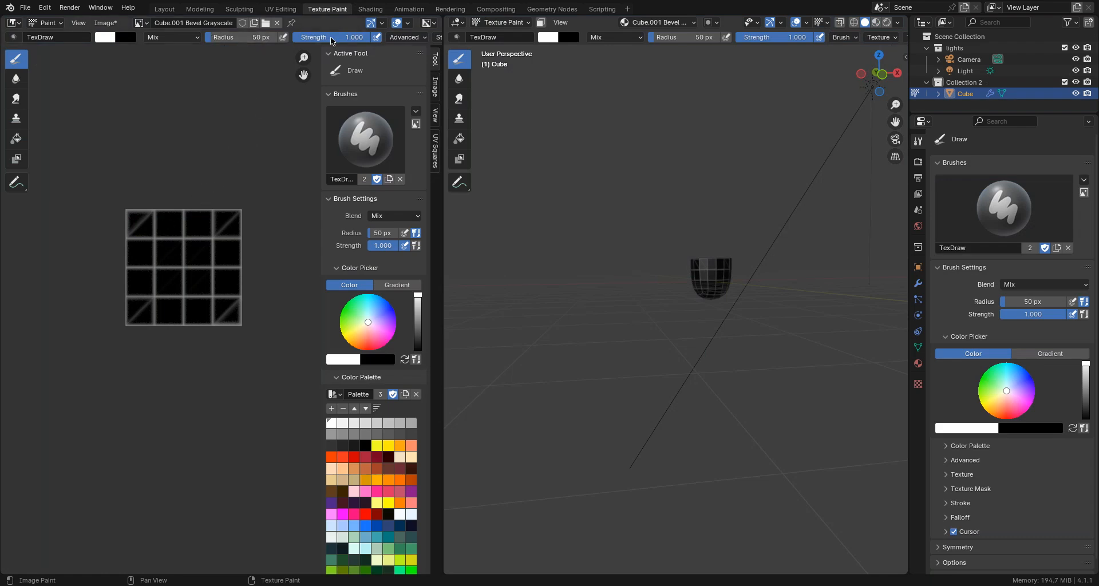
{"action": "middle_click_drag", "start_coordinate": [331, 40], "coordinate": [214, 39]}
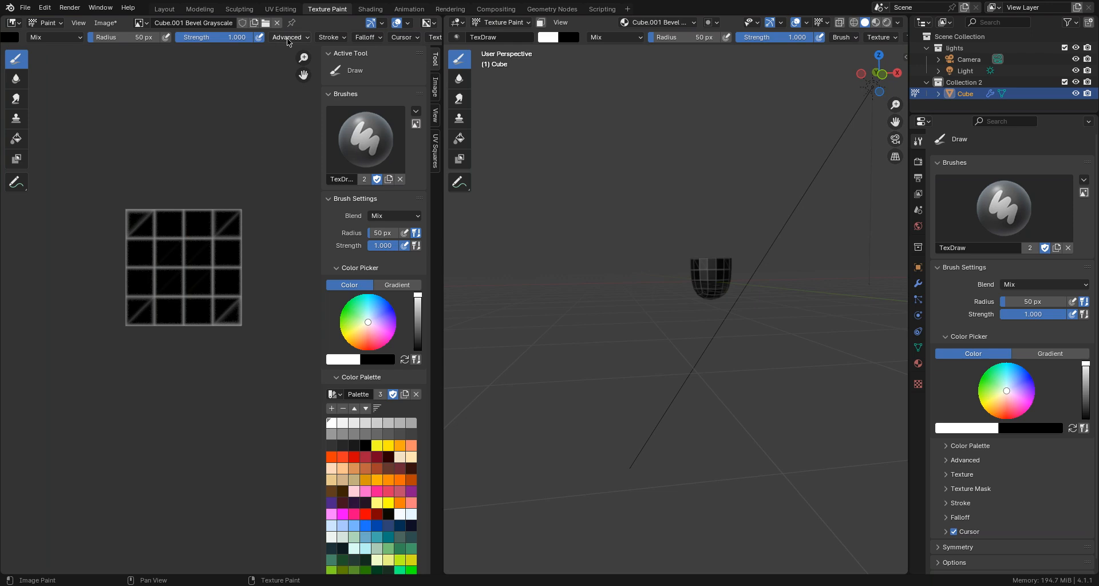
{"action": "left_click", "coordinate": [331, 38]}
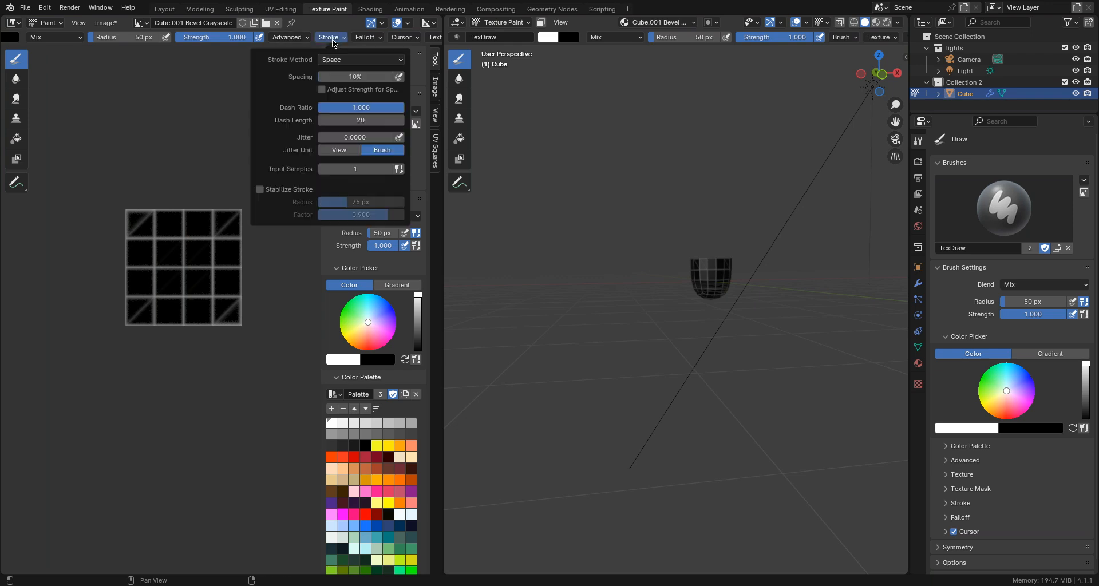
{"action": "left_click", "coordinate": [330, 60]}
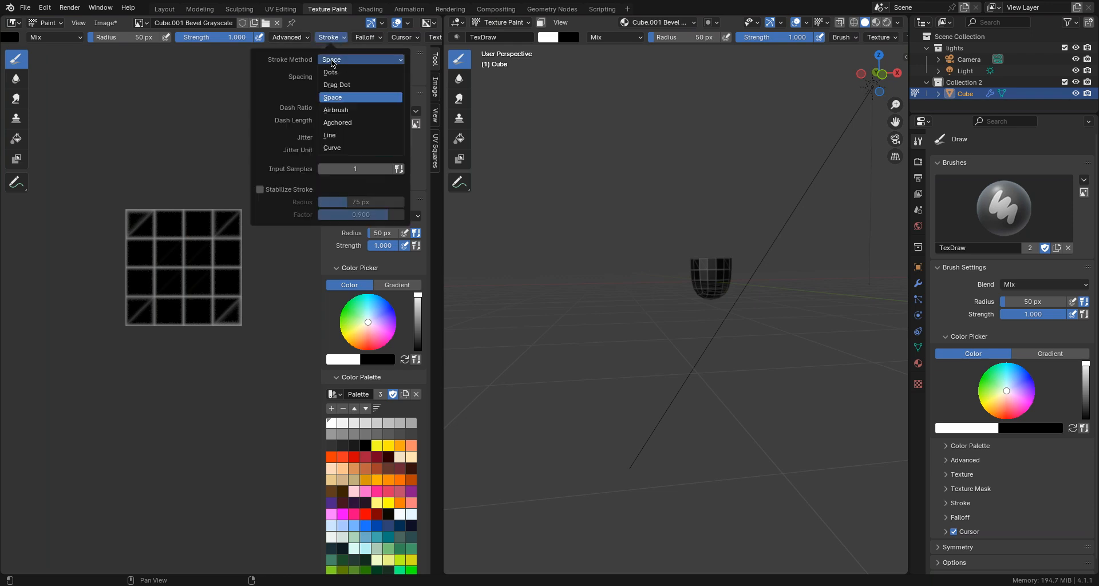
{"action": "left_click", "coordinate": [328, 136]}
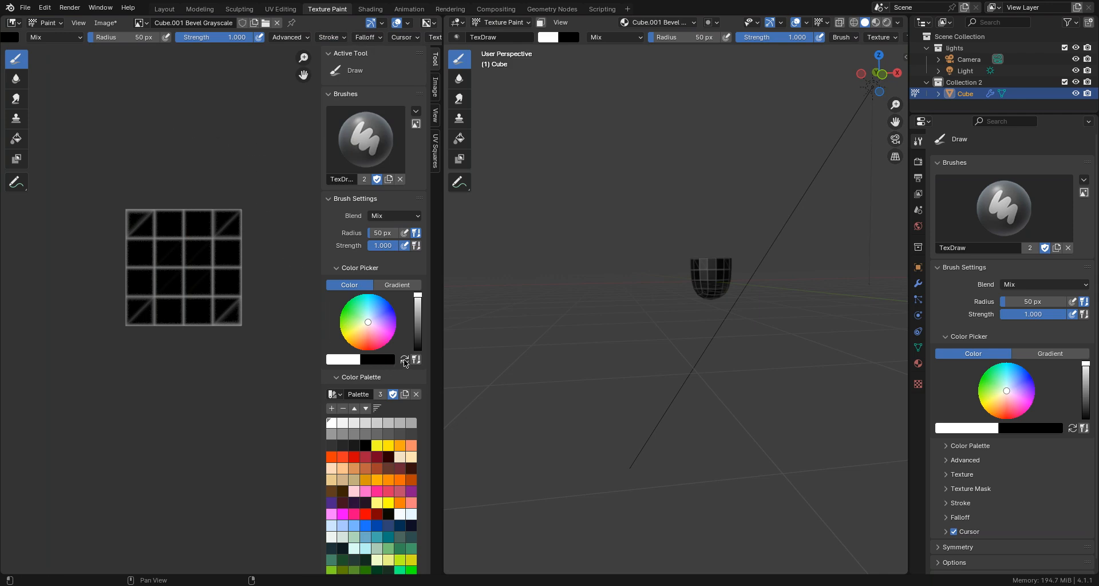
- Paint a black line over the diagonal in the texture's top-left cell with a 23 px brush, using a maximized image editor
{"action": "left_click", "coordinate": [405, 359]}
{"action": "scroll", "coordinate": [233, 309], "scroll_direction": "up", "scroll_amount": 2}
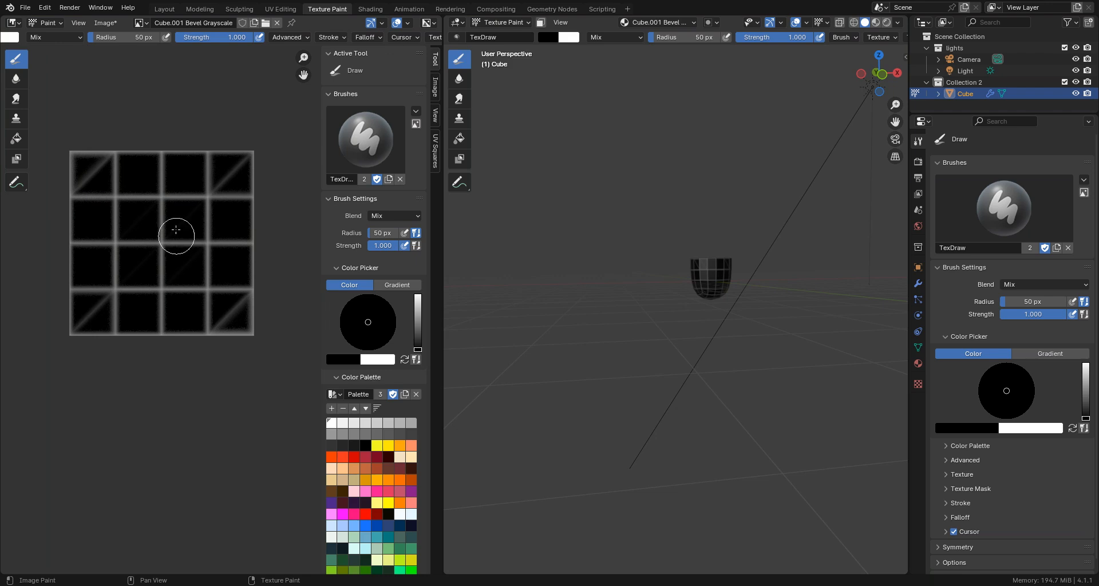
{"action": "scroll", "coordinate": [194, 202], "scroll_direction": "up", "scroll_amount": 1}
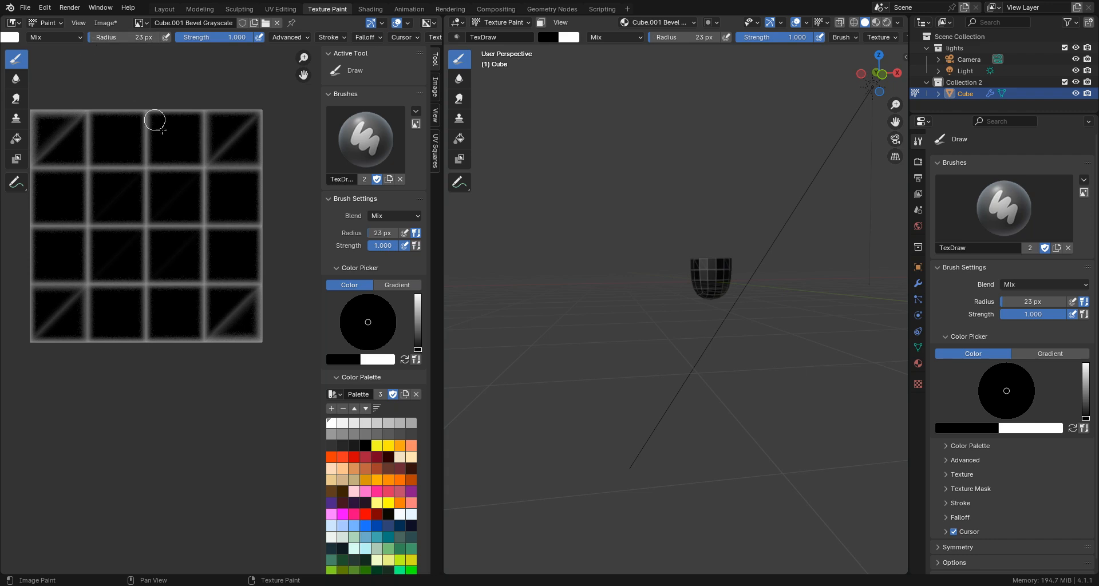
{"action": "scroll", "coordinate": [213, 160], "scroll_direction": "up", "scroll_amount": 1}
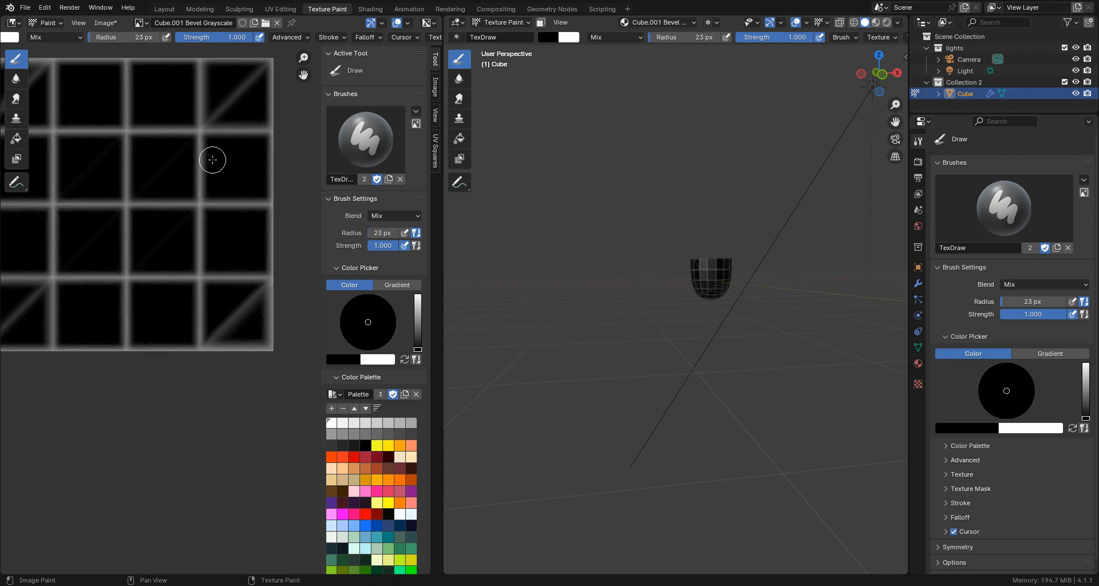
{"action": "key", "text": "ctrl+space"}
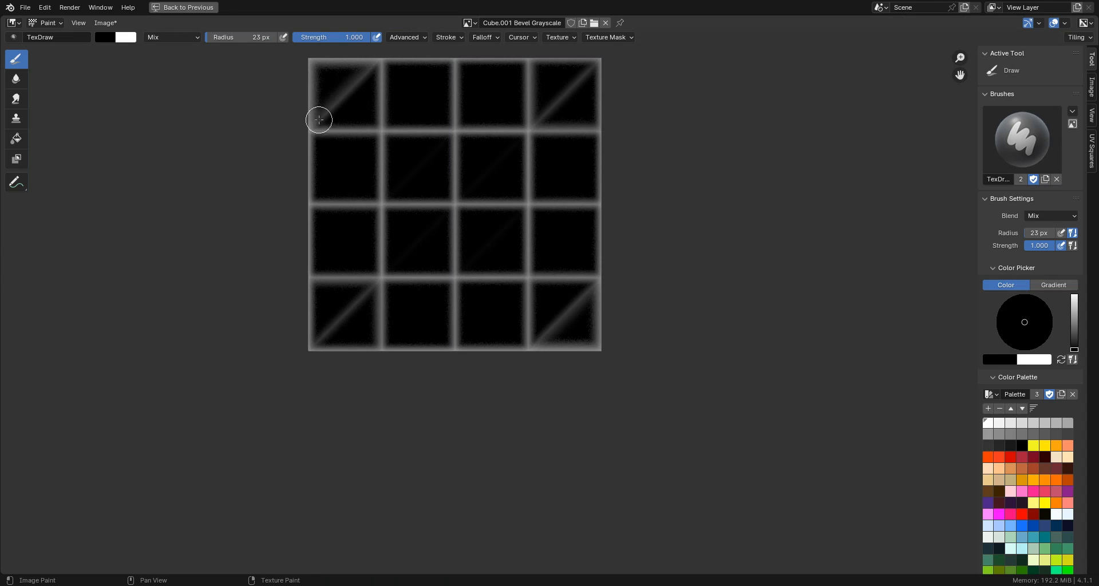
{"action": "left_click_drag", "start_coordinate": [319, 120], "coordinate": [371, 71]}
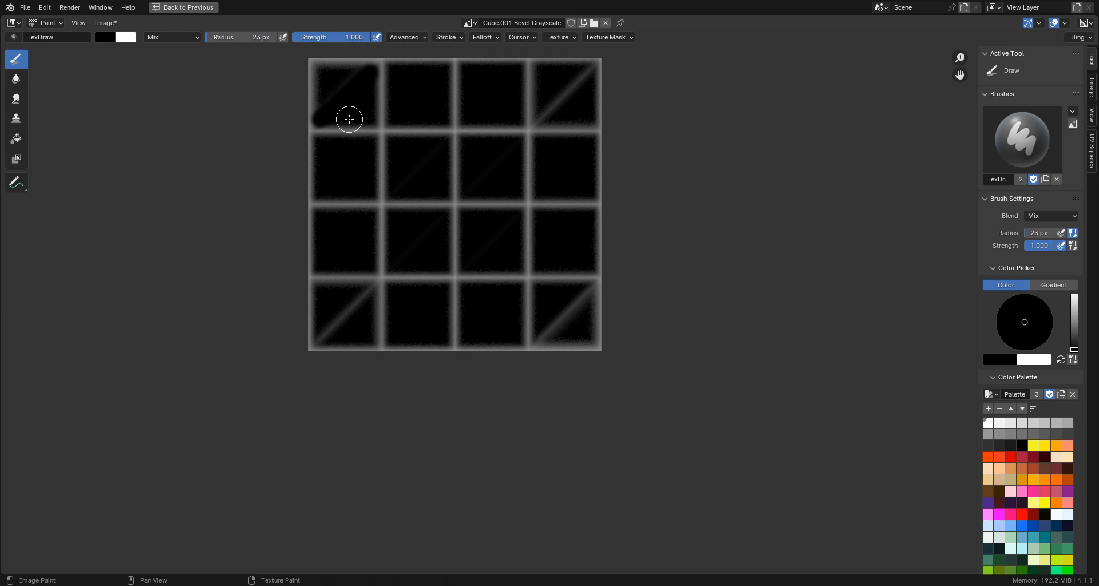
- Reduce the brush radius to 14 px and paint black lines over the diagonals in the other three corner cells
{"action": "right_click", "coordinate": [239, 129]}
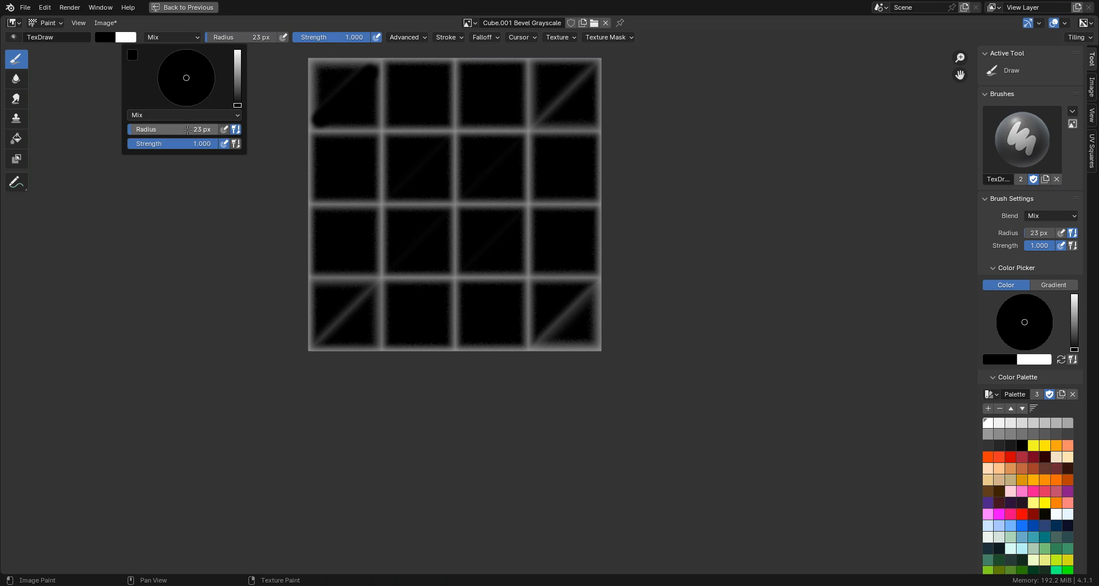
{"action": "left_click_drag", "start_coordinate": [187, 130], "coordinate": [186, 130]}
{"action": "left_click_drag", "start_coordinate": [537, 119], "coordinate": [591, 68]}
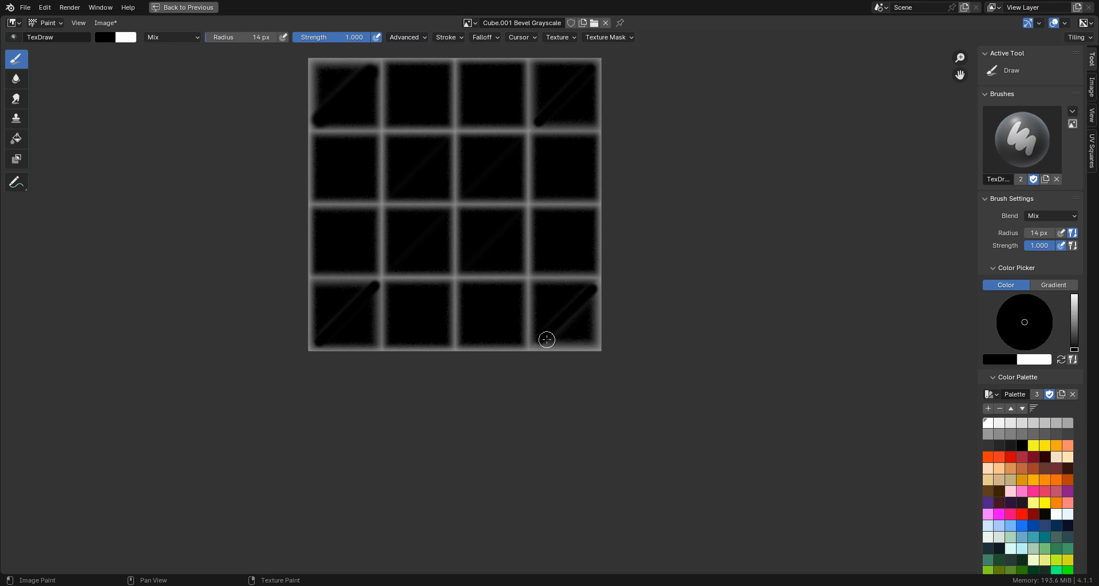
{"action": "left_click_drag", "start_coordinate": [541, 341], "coordinate": [592, 293]}
- Paint a white line down the texture's right edge and a light gray line just inside it, and restore the full workspace layout
{"action": "left_click", "coordinate": [1060, 359]}
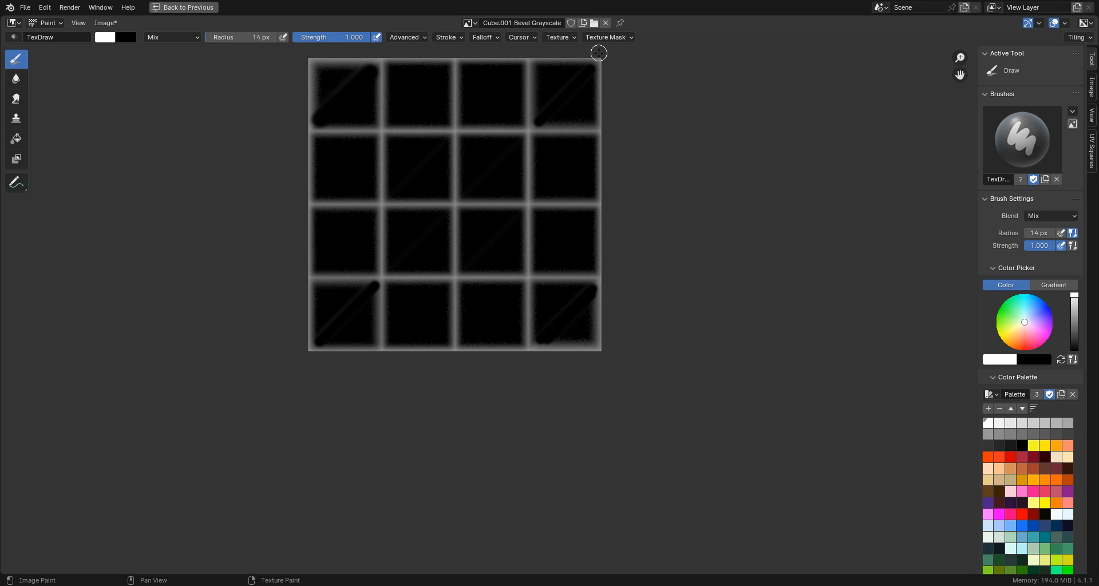
{"action": "left_click_drag", "start_coordinate": [599, 52], "coordinate": [599, 364]}
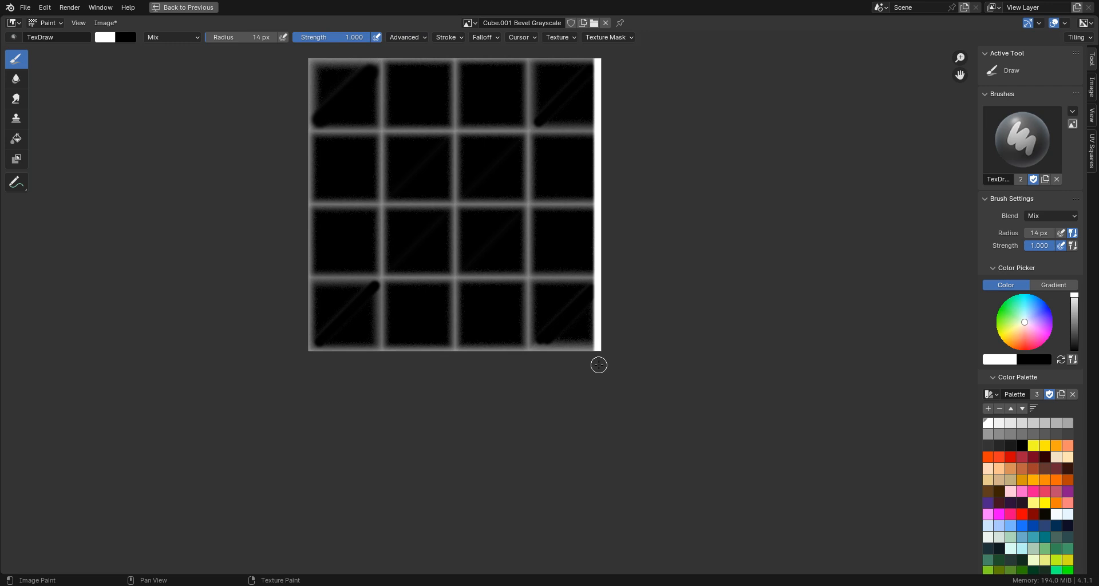
{"action": "left_click", "coordinate": [1044, 424]}
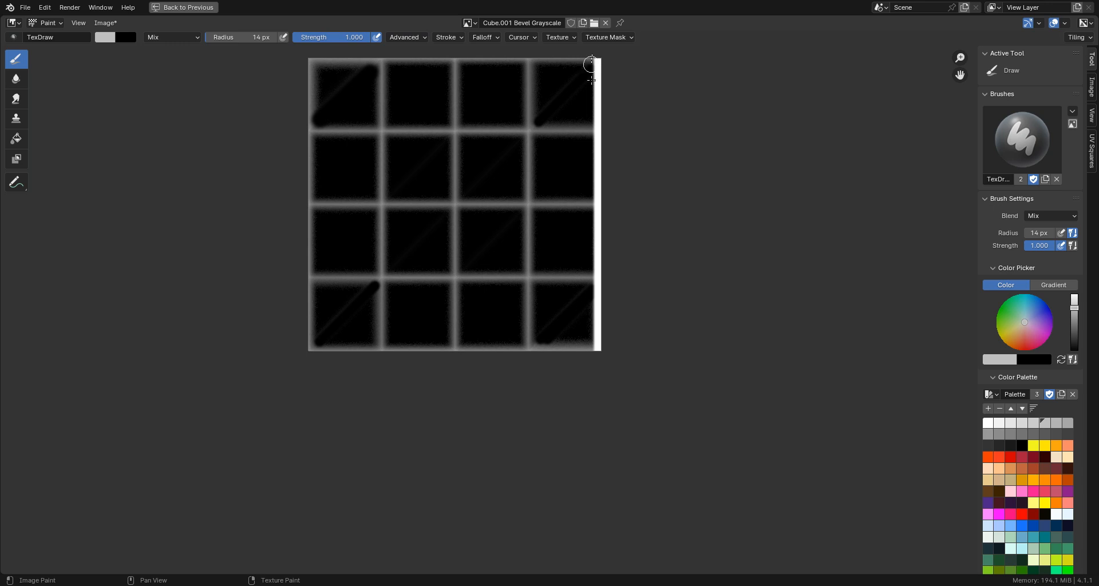
{"action": "left_click_drag", "start_coordinate": [594, 55], "coordinate": [592, 372]}
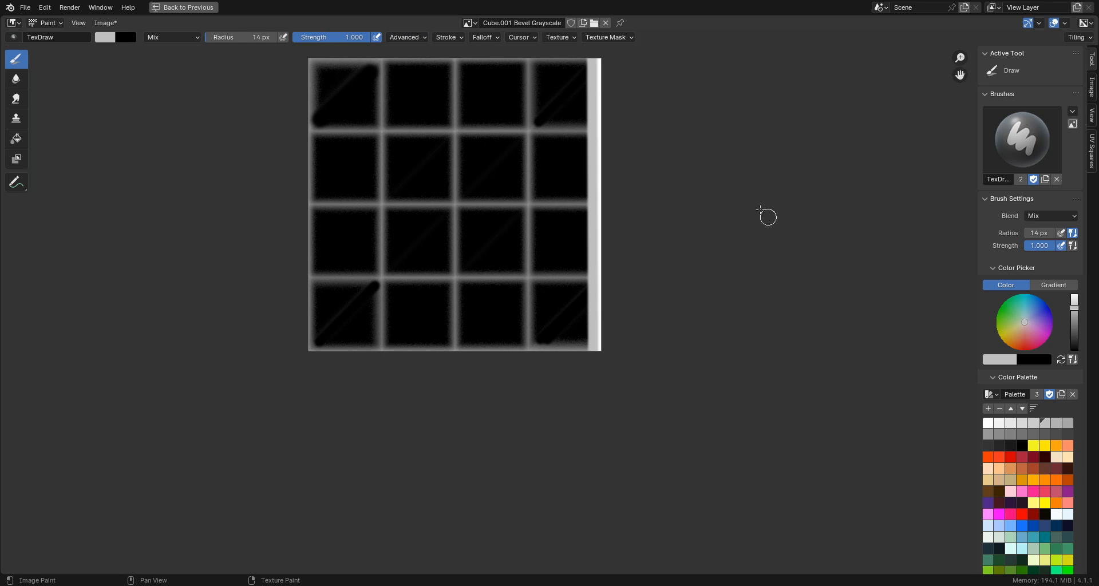
{"action": "key", "text": "ctrl"}
{"action": "key", "text": "ctrl+space"}
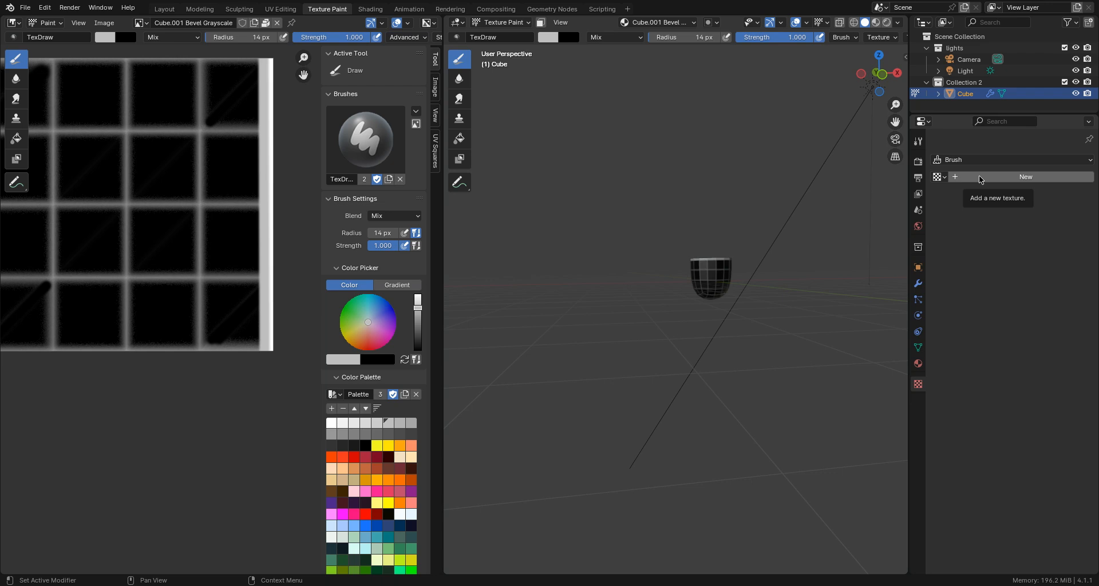
- Create a new brush texture and set its type to Magic
{"action": "left_click", "coordinate": [980, 179]}
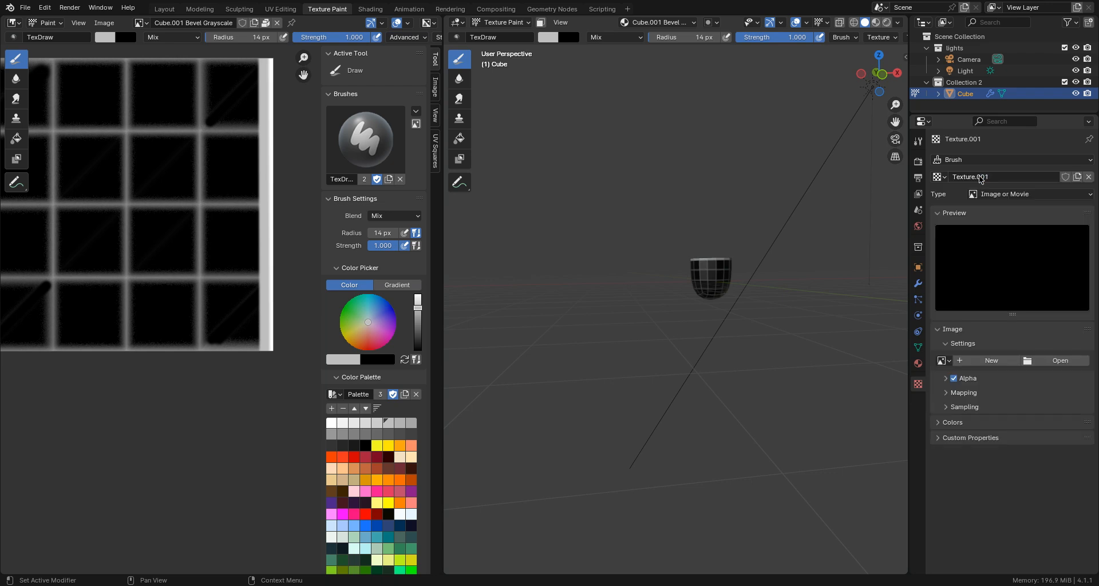
{"action": "left_click", "coordinate": [987, 195]}
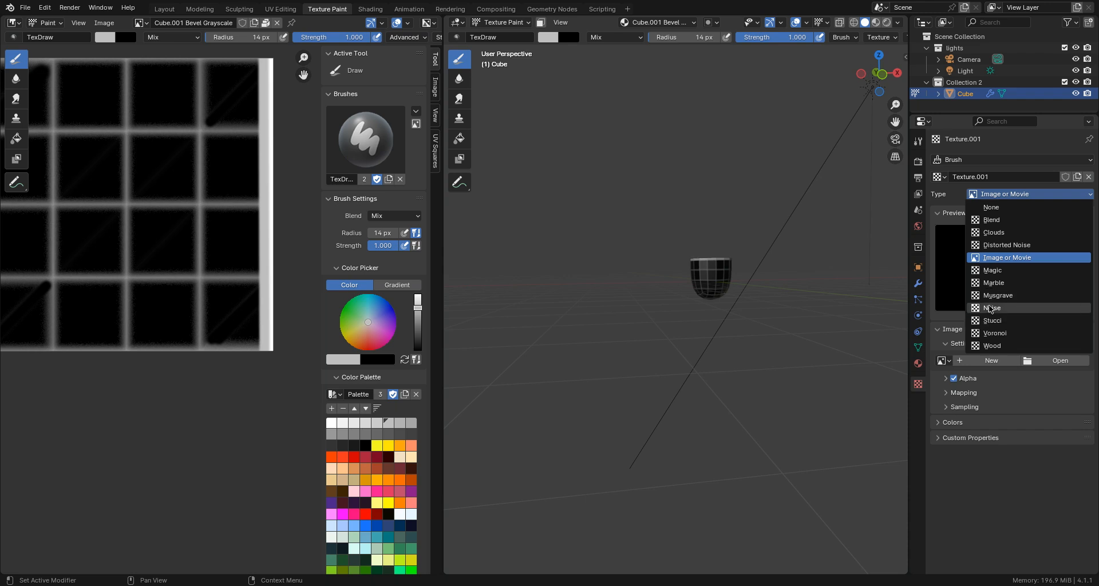
{"action": "left_click", "coordinate": [991, 274]}
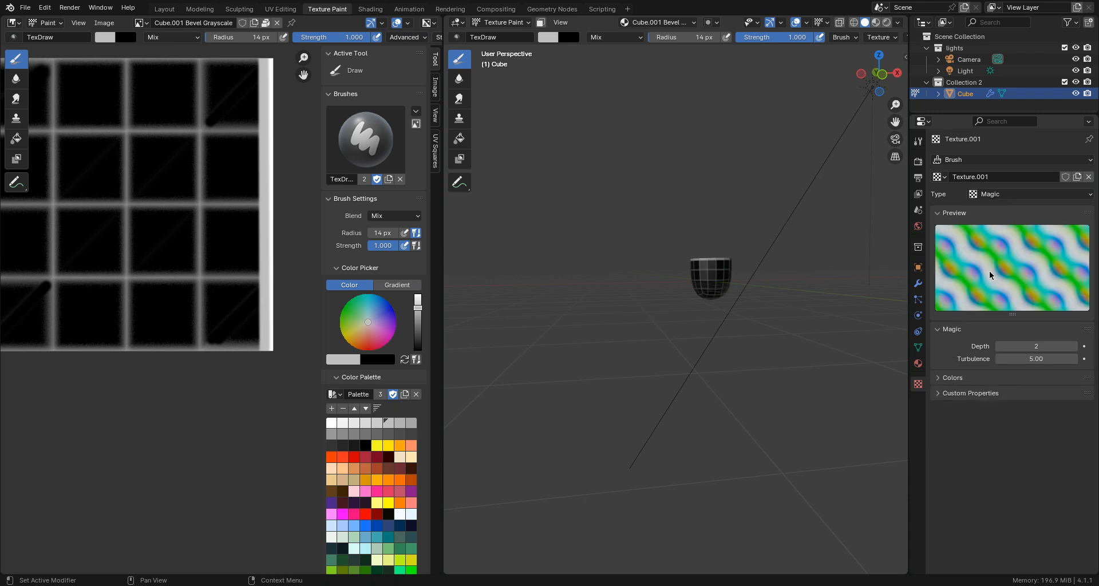
- Enable the Magic texture's Color Ramp, make its black stop opaque, and move the white stop to 0.605 and the black stop to 0.554
{"action": "left_click", "coordinate": [940, 379]}
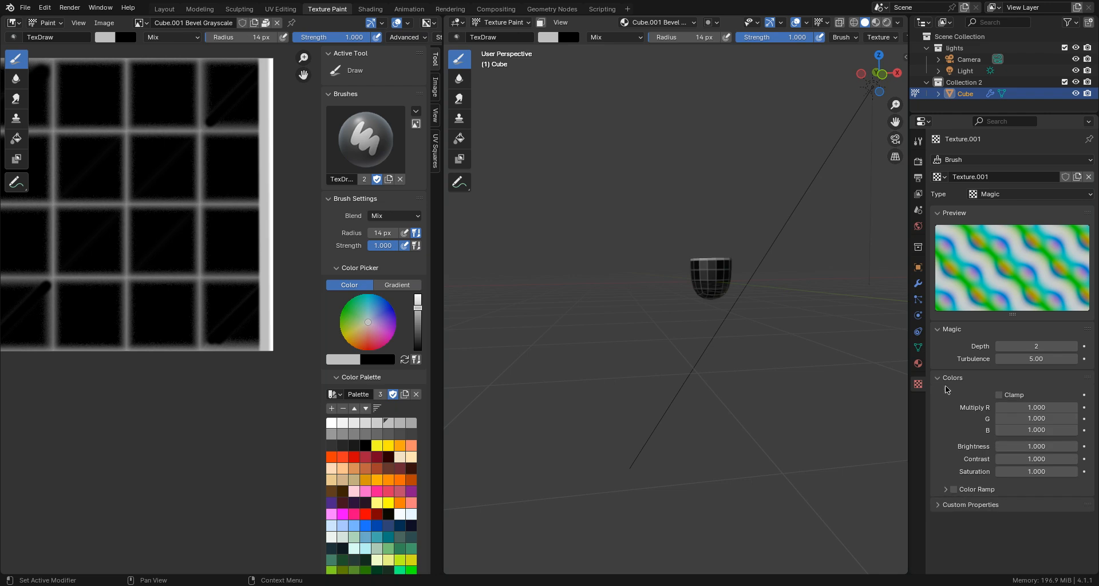
{"action": "left_click", "coordinate": [953, 490]}
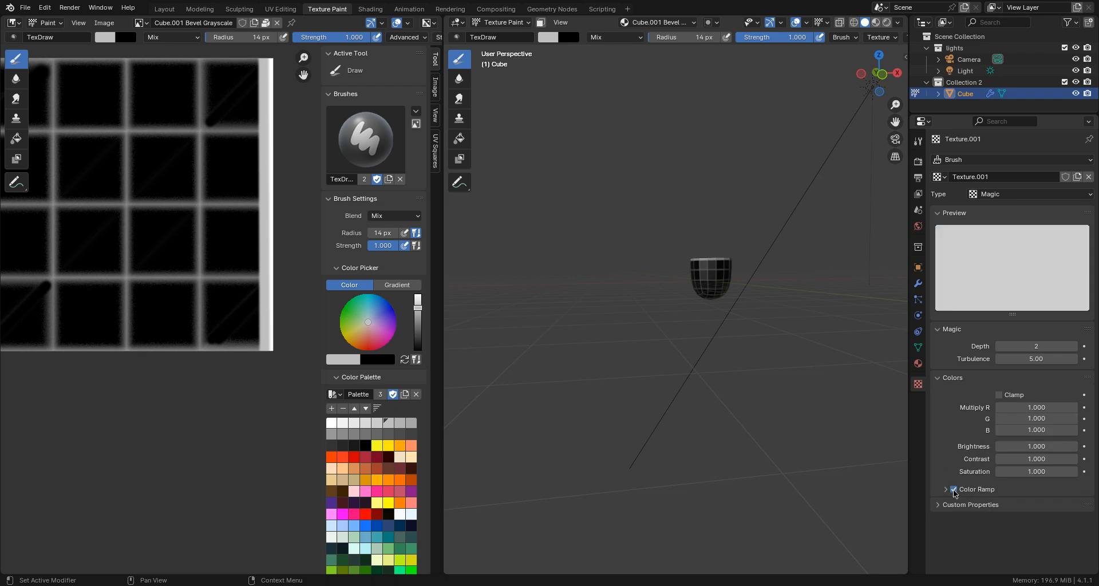
{"action": "left_click", "coordinate": [945, 491]}
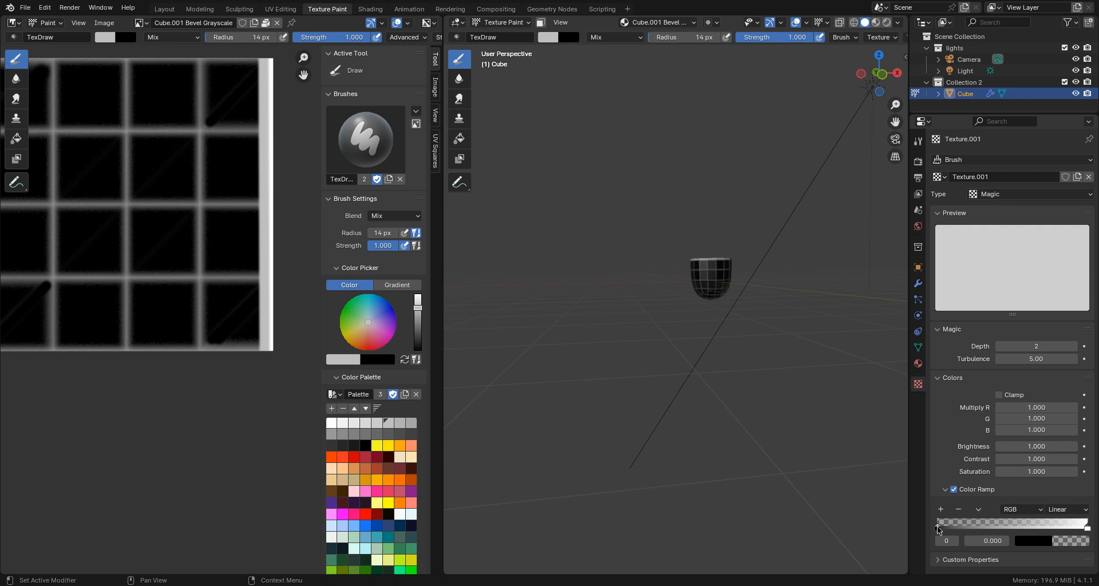
{"action": "left_click", "coordinate": [1033, 541]}
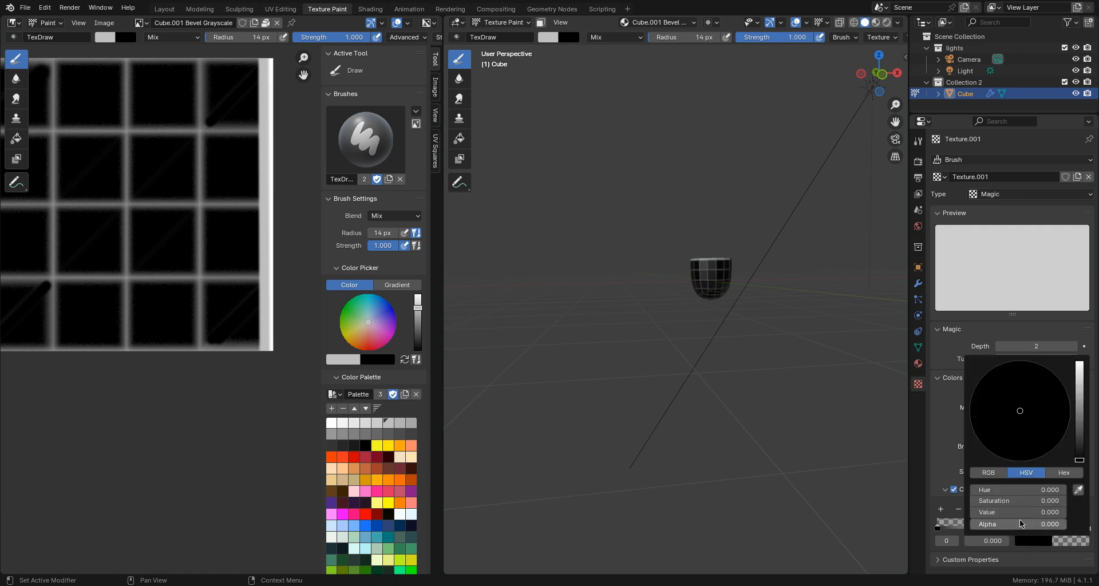
{"action": "left_click_drag", "start_coordinate": [984, 526], "coordinate": [1053, 526]}
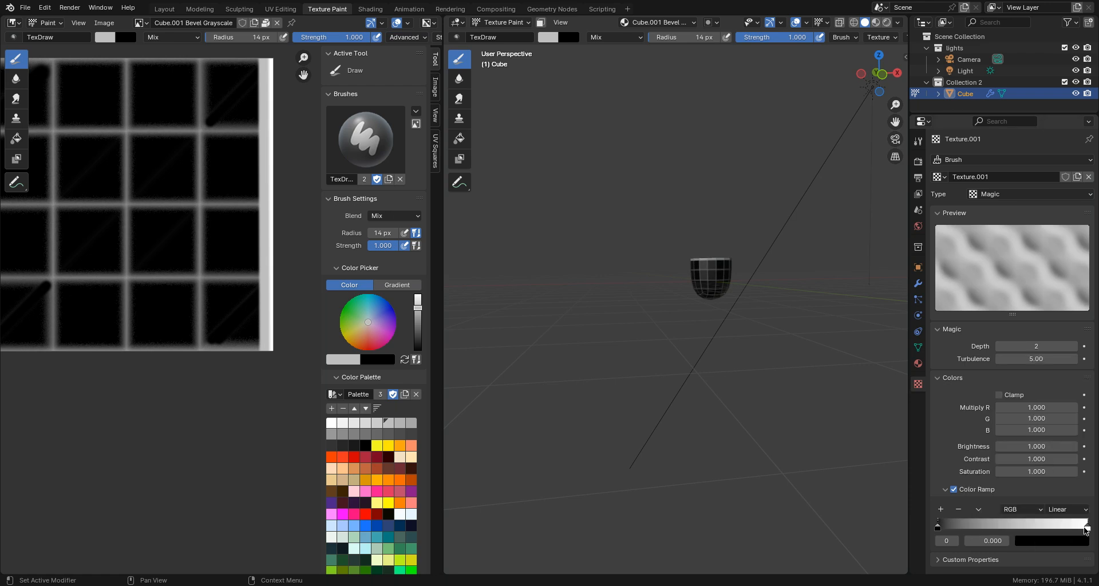
{"action": "left_click_drag", "start_coordinate": [1087, 530], "coordinate": [1009, 529]}
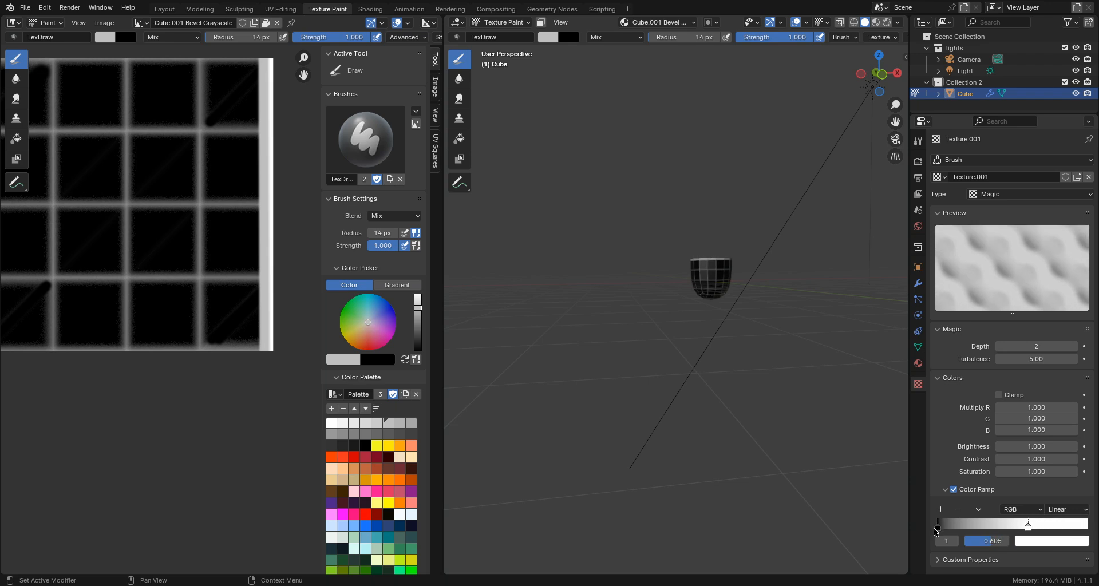
{"action": "left_click_drag", "start_coordinate": [937, 526], "coordinate": [1023, 530]}
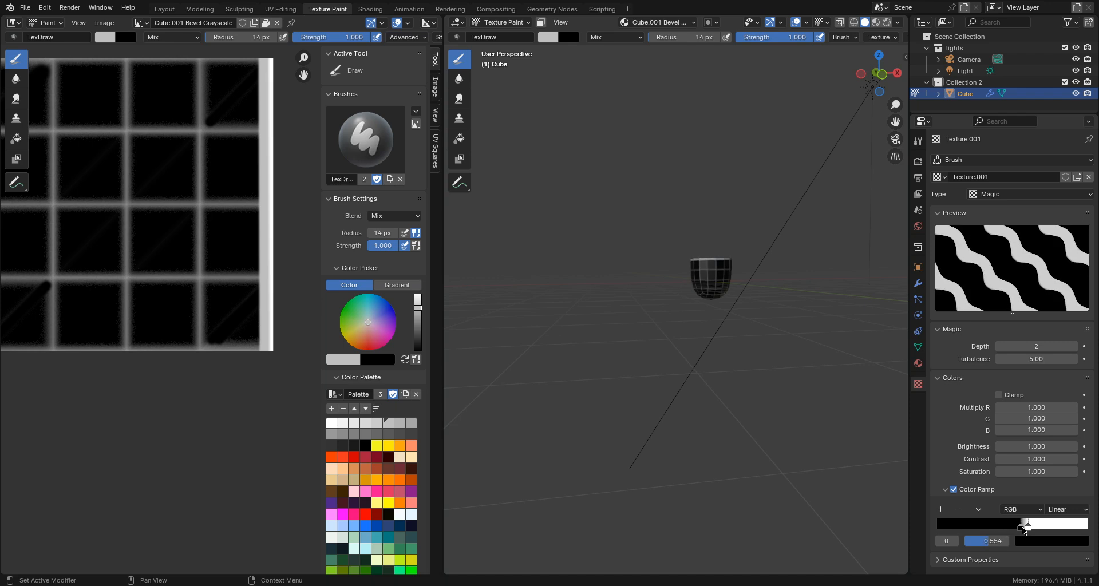
- Return to the Shading workspace, expand all channels of the Bevel Grayscale layer, and enable its Normal channel
{"action": "left_click", "coordinate": [371, 9]}
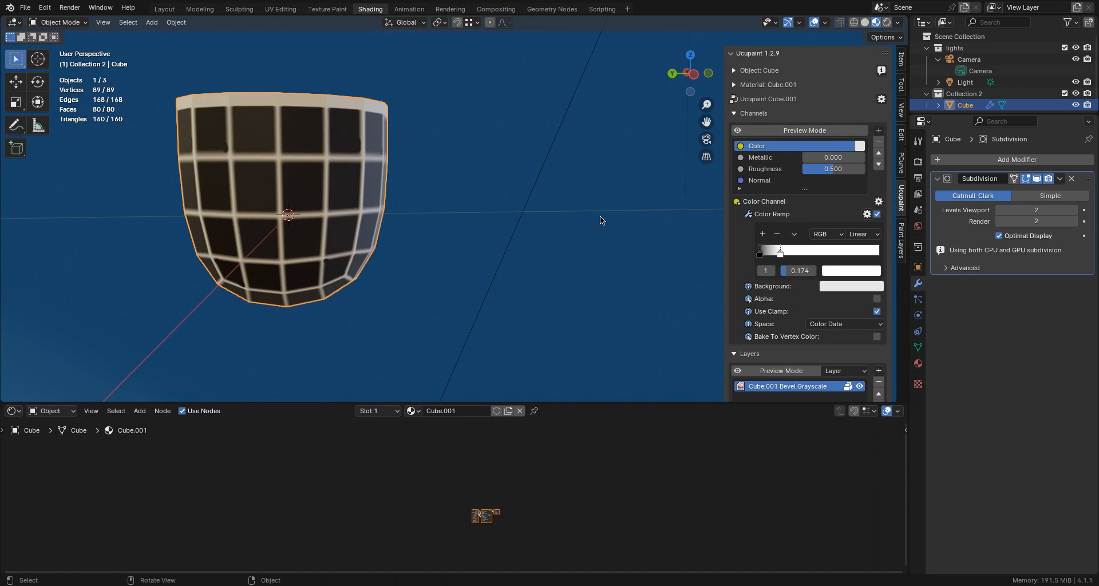
{"action": "scroll", "coordinate": [787, 281], "scroll_direction": "down", "scroll_amount": 2}
{"action": "scroll", "coordinate": [795, 280], "scroll_direction": "down", "scroll_amount": 2}
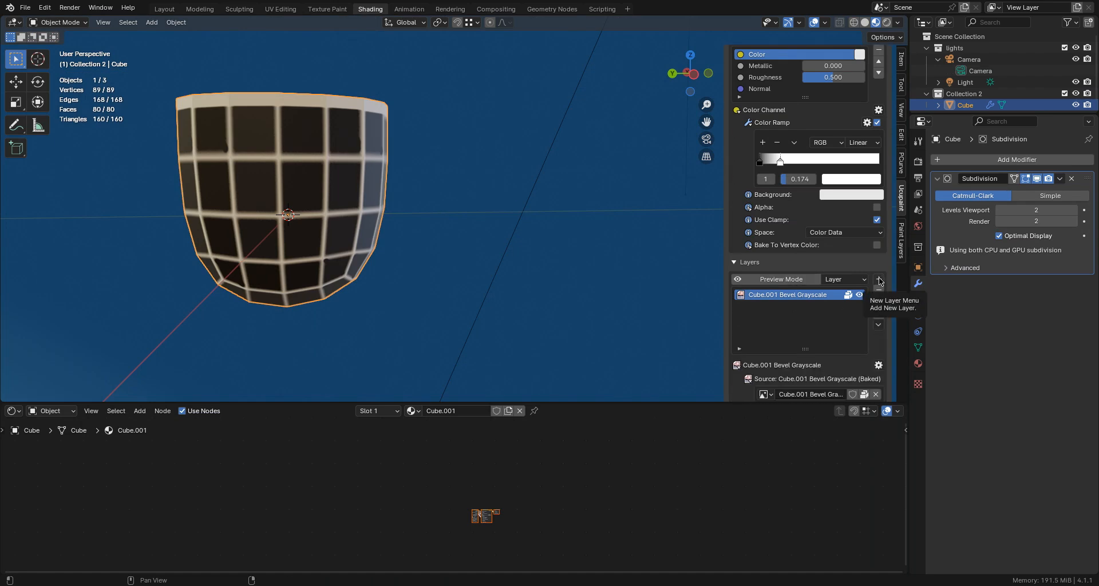
{"action": "scroll", "coordinate": [816, 314], "scroll_direction": "down", "scroll_amount": 4}
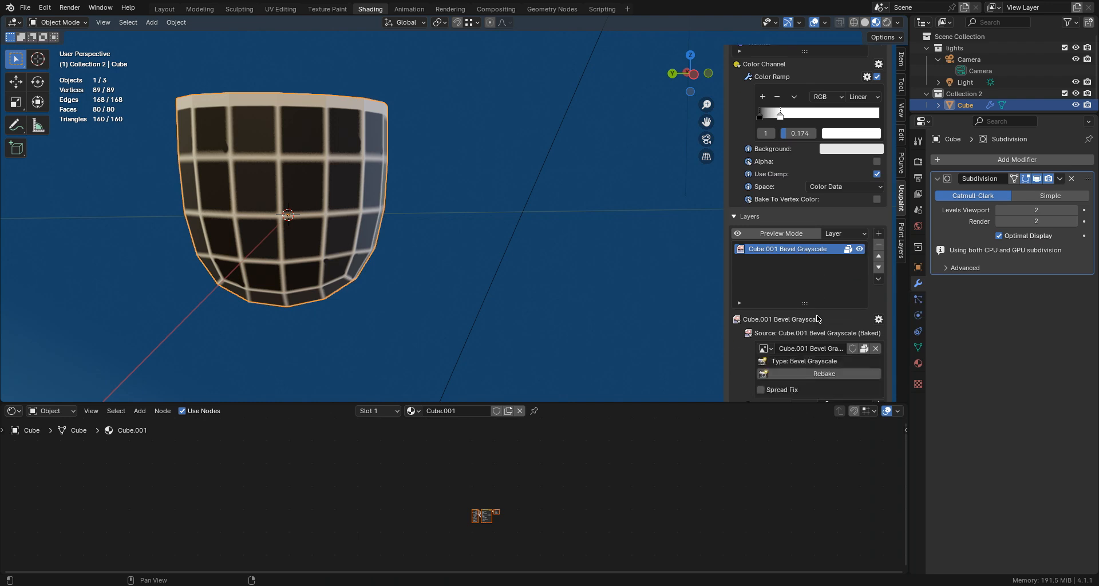
{"action": "scroll", "coordinate": [817, 315], "scroll_direction": "down", "scroll_amount": 2}
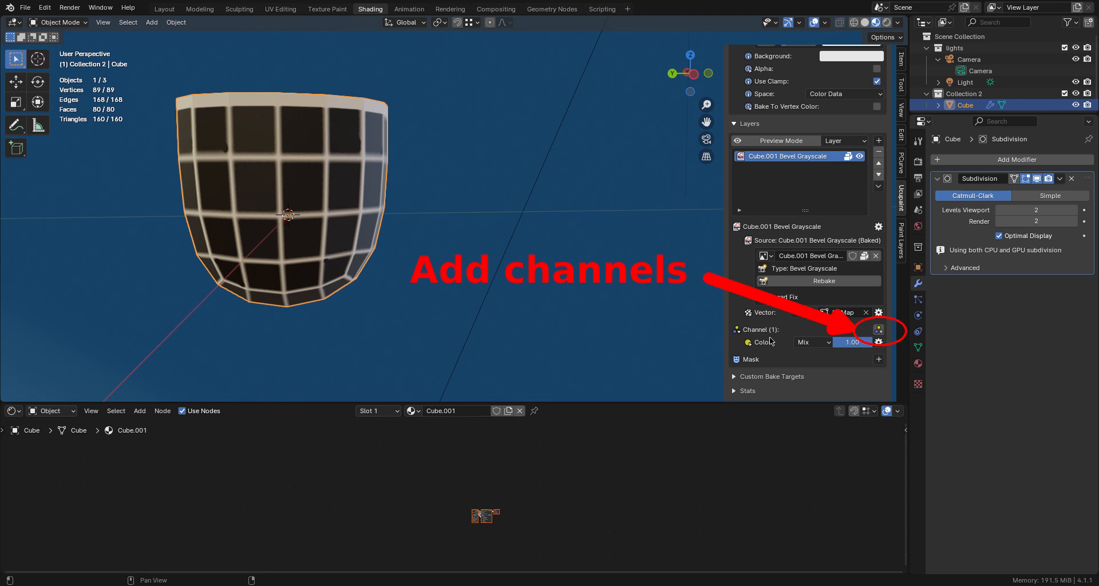
{"action": "left_click", "coordinate": [878, 331]}
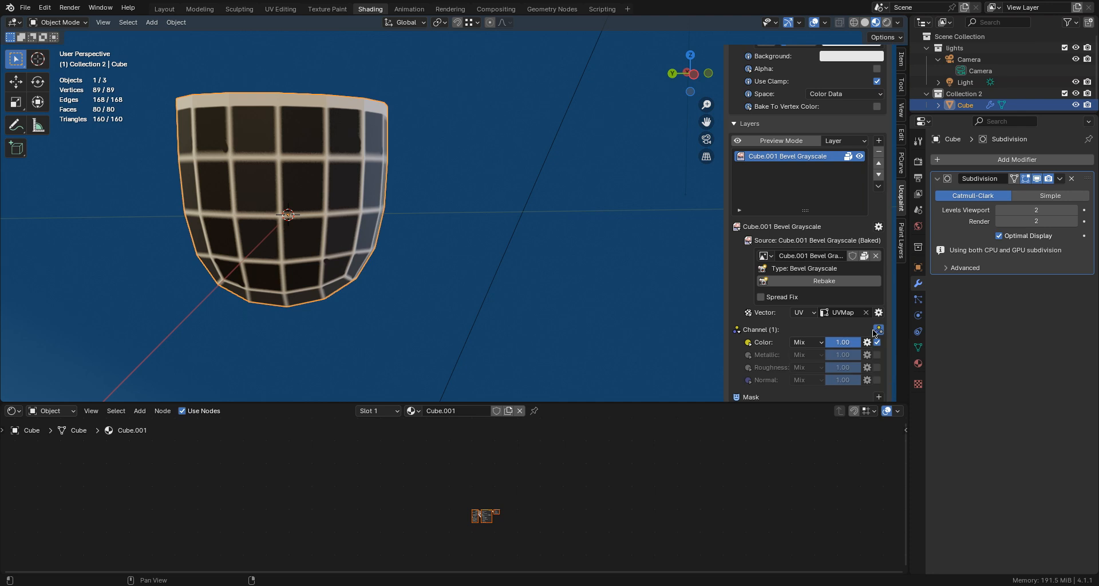
{"action": "scroll", "coordinate": [808, 365], "scroll_direction": "down", "scroll_amount": 1}
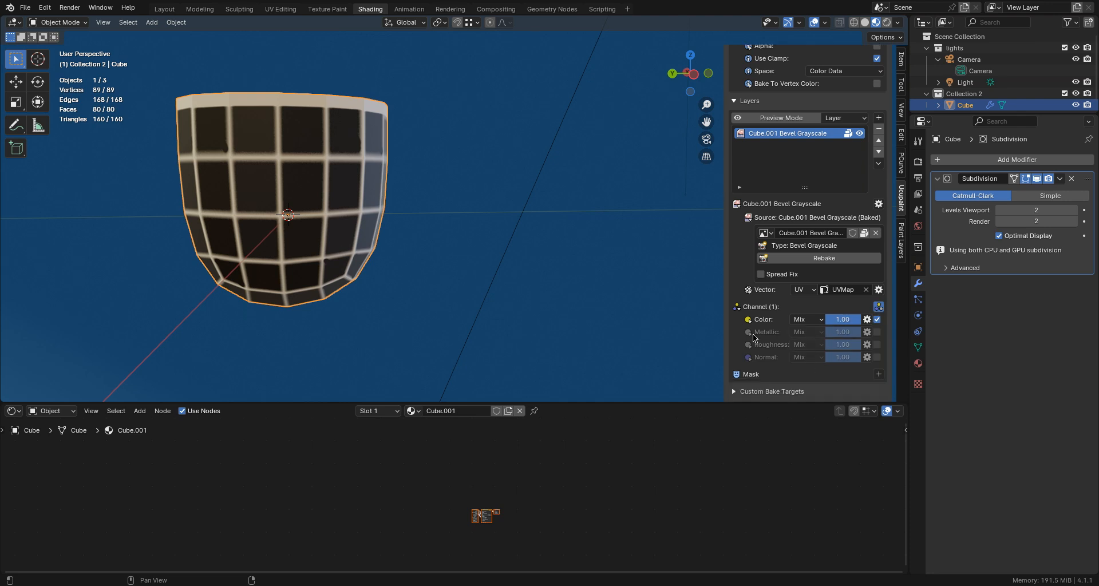
{"action": "left_click", "coordinate": [877, 358]}
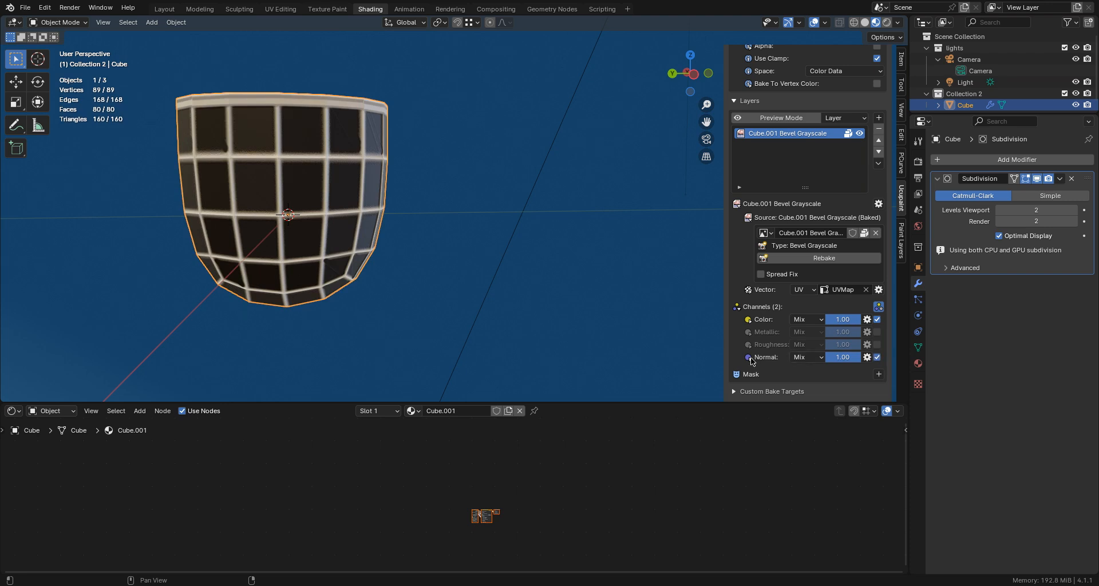
- Expand the Bevel Grayscale layer's Normal channel settings and set the bump height to 0.650
{"action": "scroll", "coordinate": [384, 221], "scroll_direction": "up", "scroll_amount": 3}
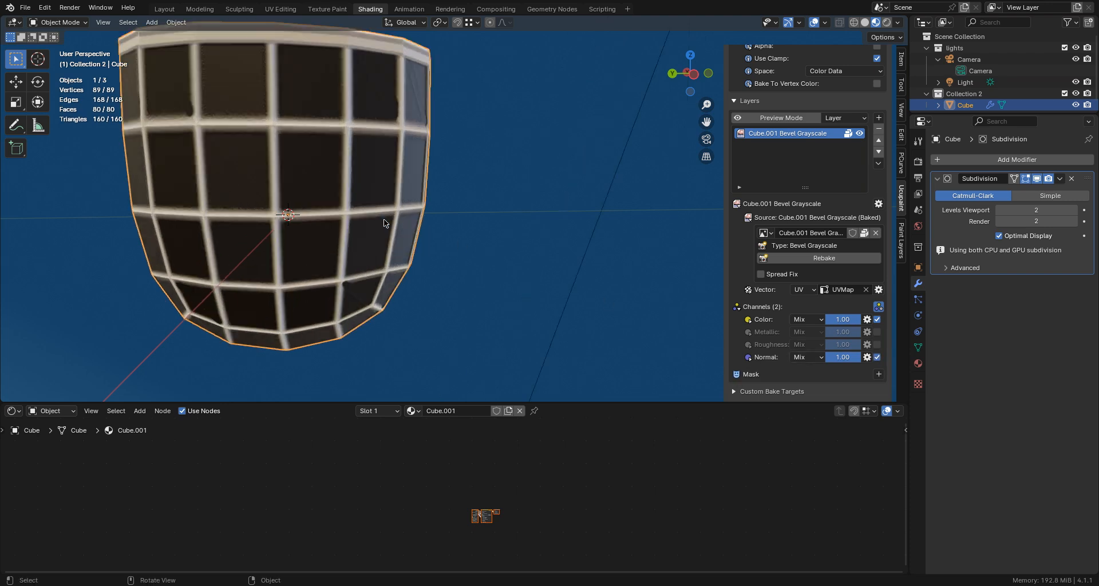
{"action": "middle_click_drag", "start_coordinate": [384, 219], "coordinate": [423, 214]}
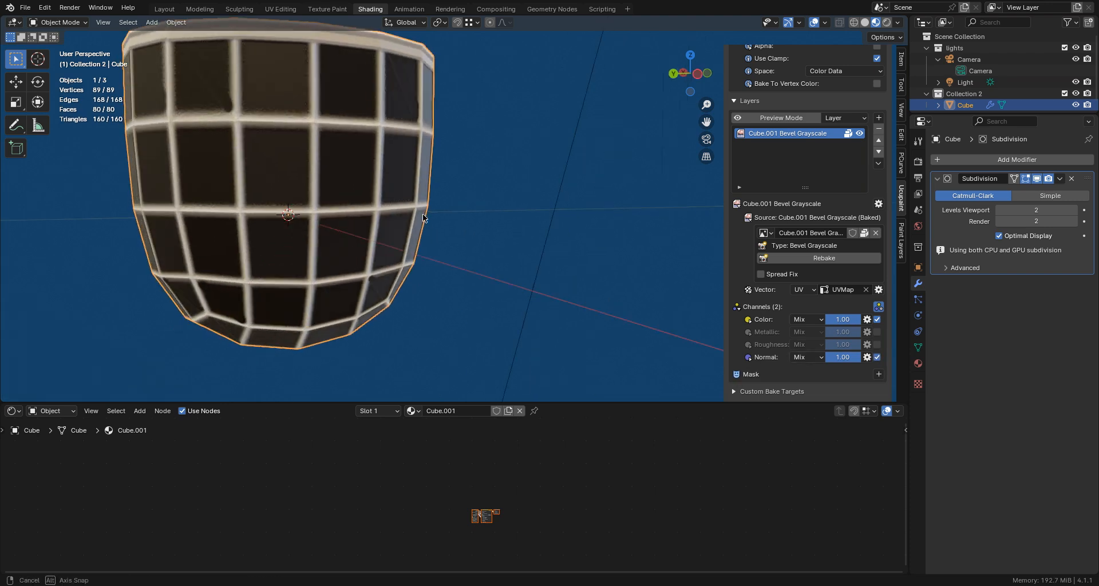
{"action": "left_click", "coordinate": [750, 356]}
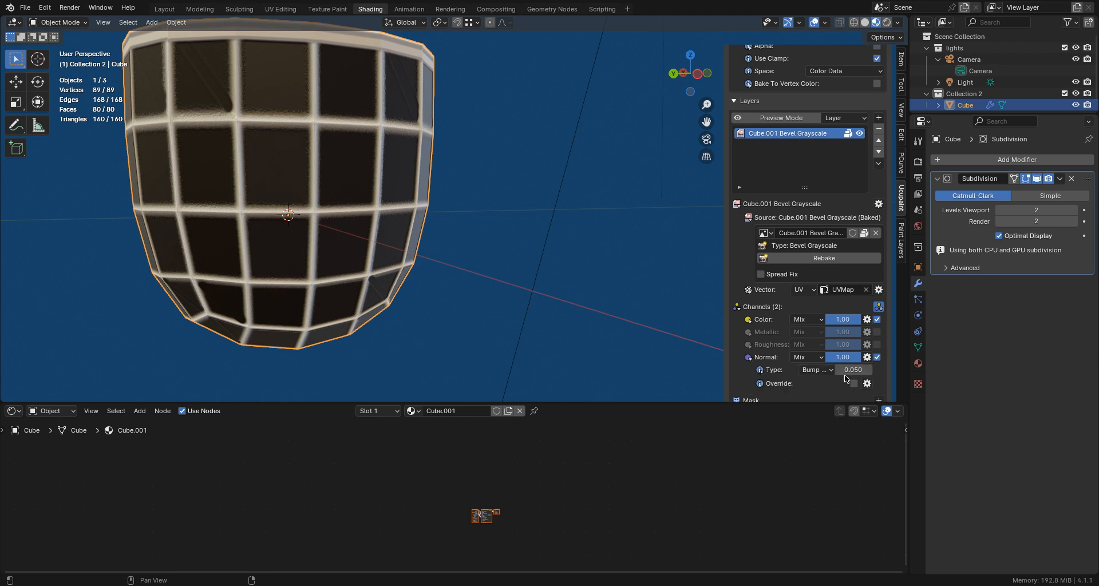
{"action": "left_click_drag", "start_coordinate": [853, 370], "coordinate": [879, 371]}
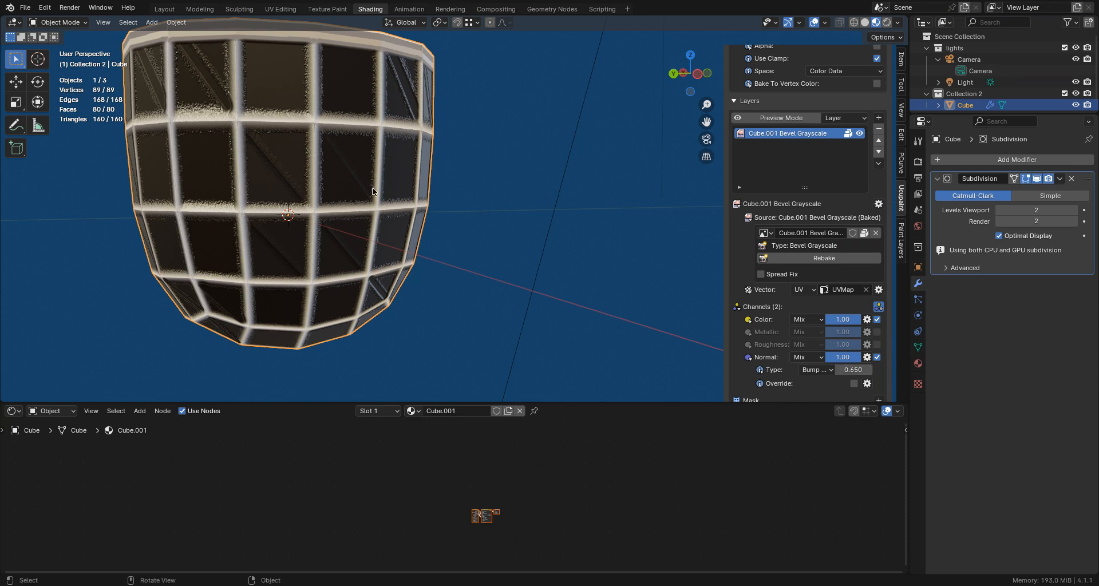
{"action": "scroll", "coordinate": [371, 148], "scroll_direction": "up", "scroll_amount": 1}
{"action": "middle_click_drag", "start_coordinate": [384, 169], "coordinate": [378, 165]}
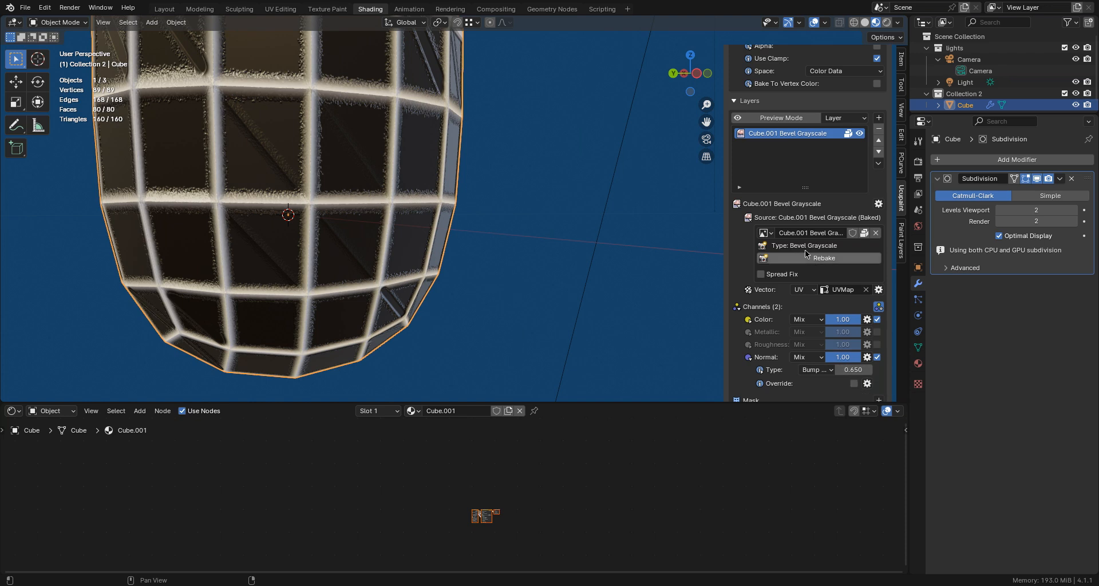
- Move the white stop of the Color channel's Color Ramp modifier to 0.110
{"action": "scroll", "coordinate": [805, 218], "scroll_direction": "up", "scroll_amount": 5}
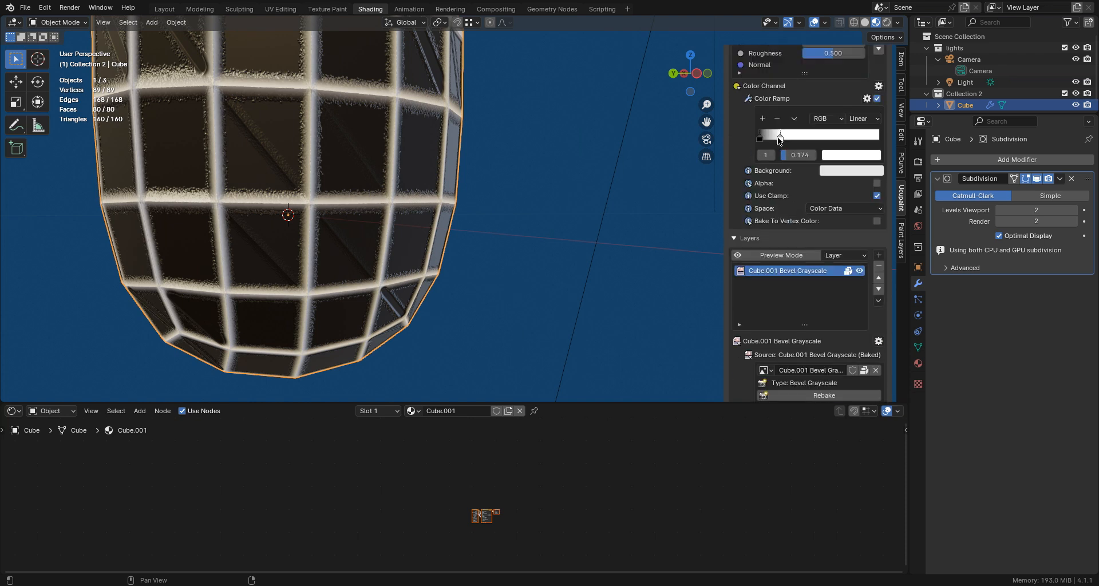
{"action": "mouse_move", "coordinate": [781, 138]}
{"action": "left_mouse_down"}
{"action": "mouse_move", "coordinate": [791, 141]}
{"action": "mouse_move", "coordinate": [762, 137]}
{"action": "mouse_move", "coordinate": [782, 137]}
{"action": "mouse_move", "coordinate": [772, 136]}
{"action": "left_mouse_up"}
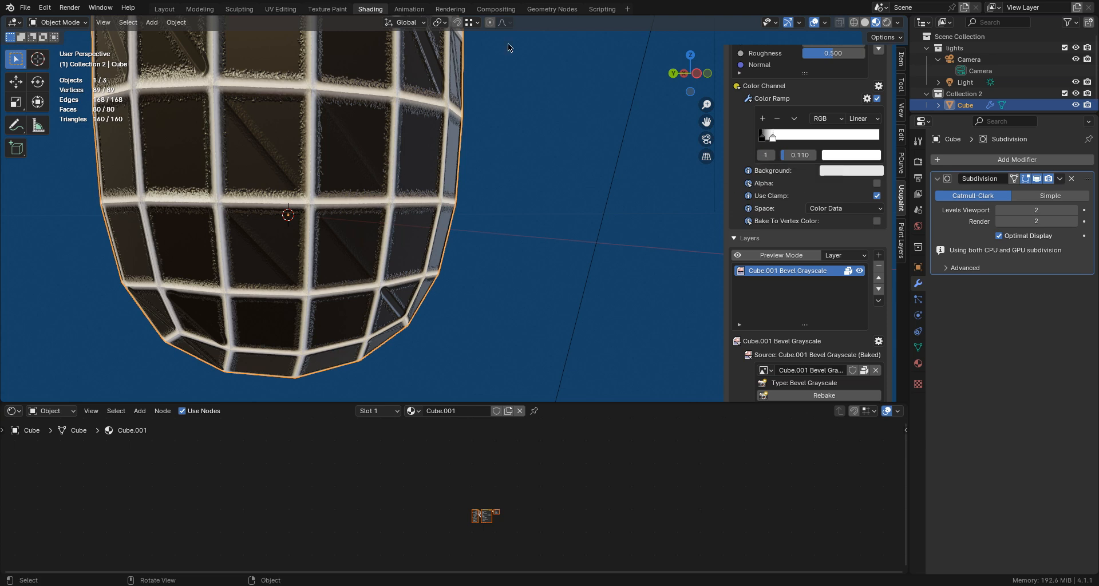
{"action": "scroll", "coordinate": [398, 479], "scroll_direction": "down", "scroll_amount": 2}
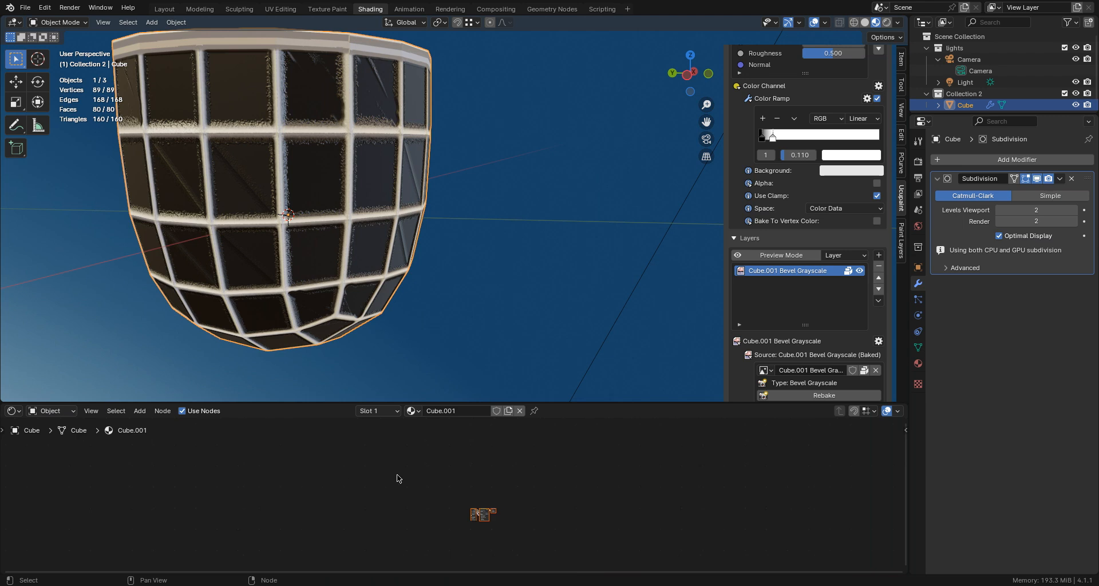
{"action": "scroll", "coordinate": [557, 499], "scroll_direction": "up", "scroll_amount": 11}
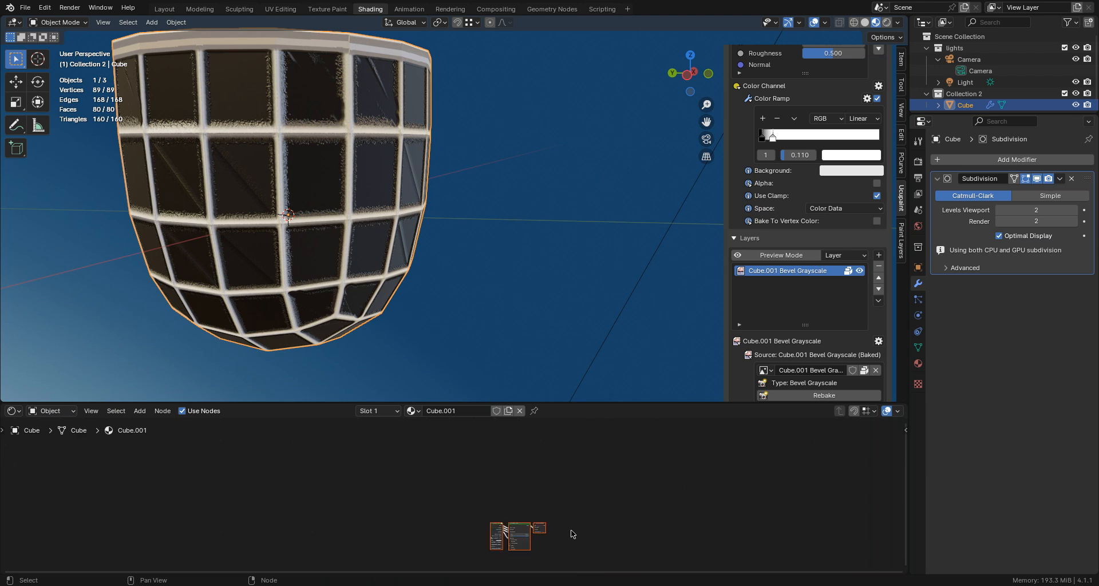
- Add an Image Texture node to the cube's material, ahead of the Ucupaint group node
{"action": "scroll", "coordinate": [571, 531], "scroll_direction": "up", "scroll_amount": 1}
{"action": "mouse_move", "coordinate": [572, 529]}
{"action": "middle_mouse_down"}
{"action": "mouse_move", "coordinate": [522, 450]}
{"action": "mouse_move", "coordinate": [538, 461]}
{"action": "mouse_move", "coordinate": [554, 522]}
{"action": "middle_mouse_up"}
{"action": "scroll", "coordinate": [522, 451], "scroll_direction": "up", "scroll_amount": 14}
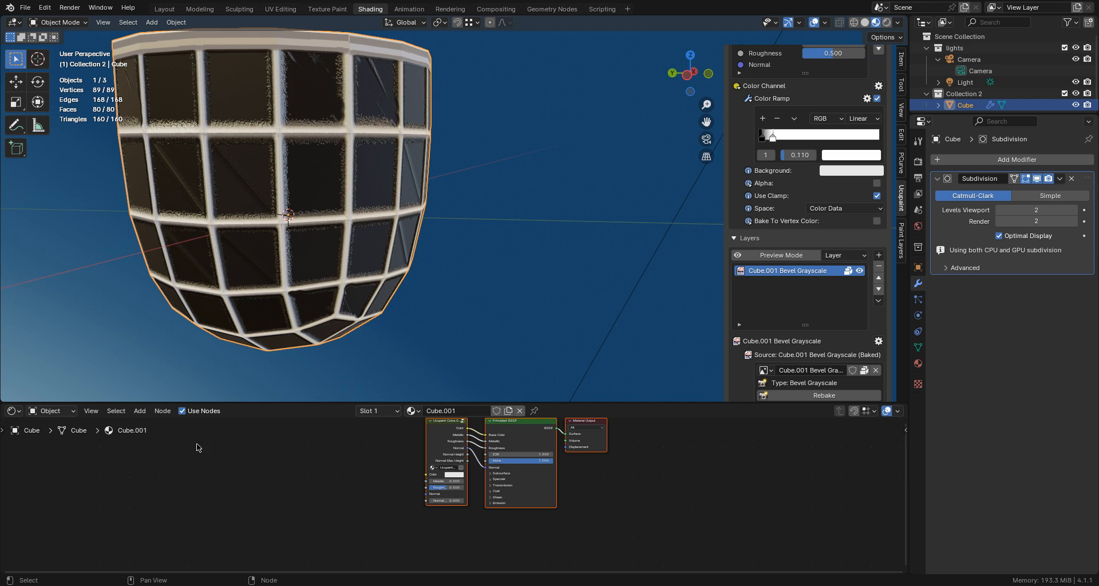
{"action": "left_click", "coordinate": [139, 411]}
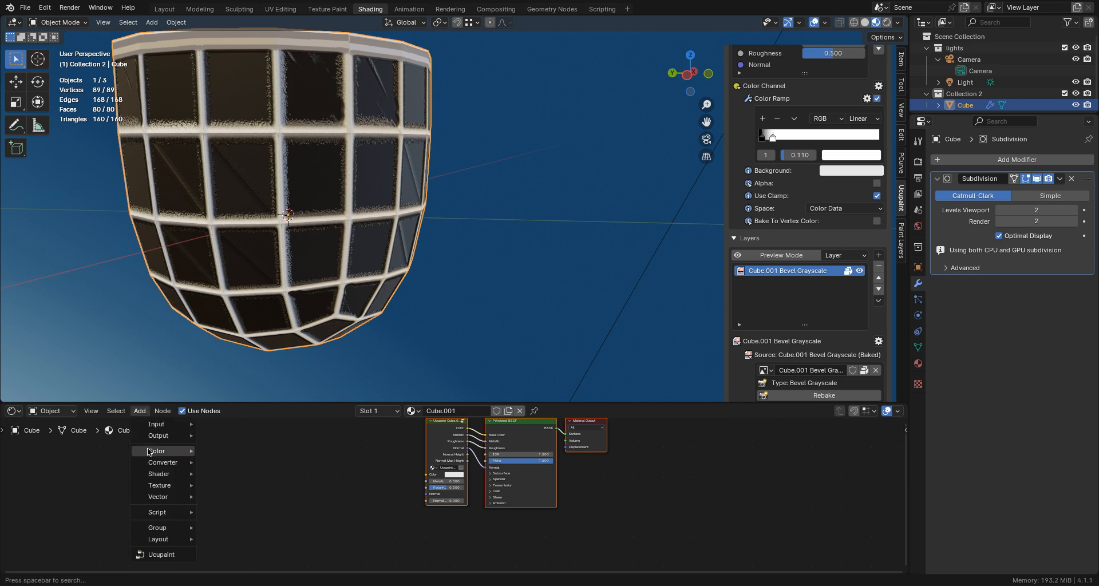
{"action": "mouse_move", "coordinate": [153, 471]}
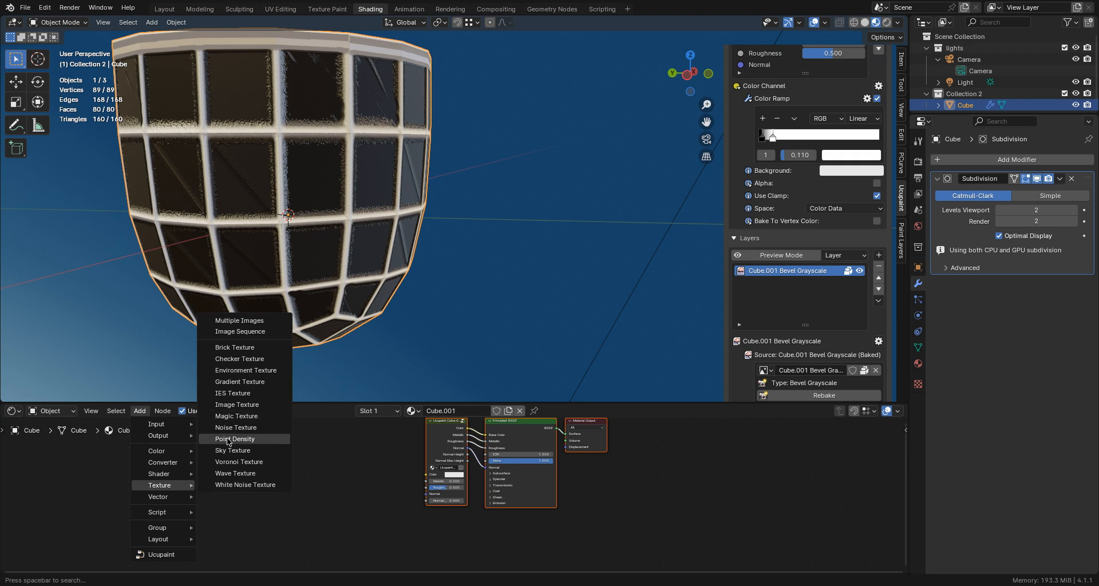
{"action": "left_click", "coordinate": [232, 405]}
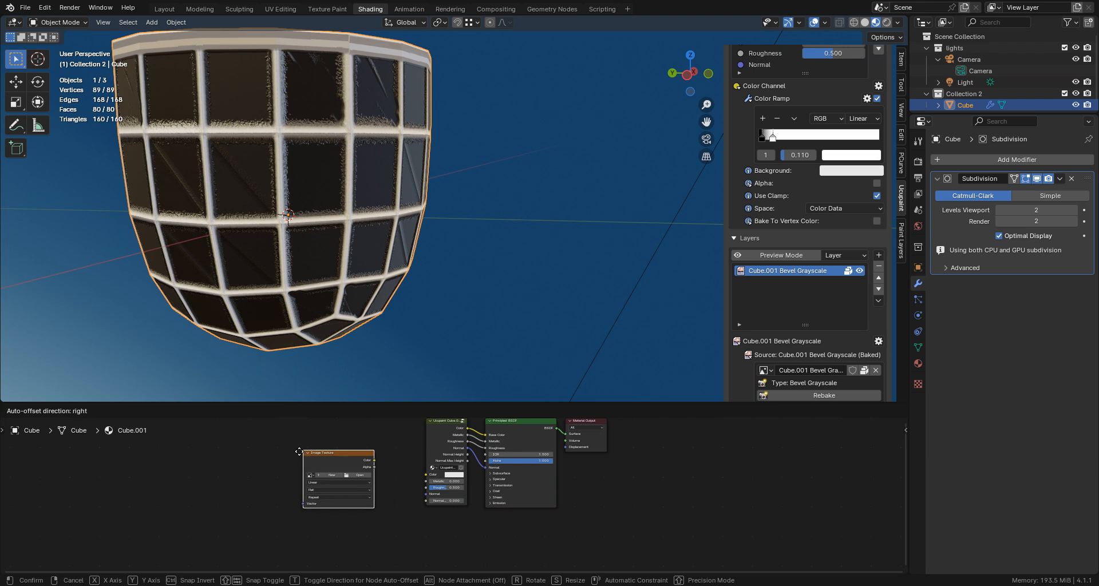
{"action": "left_click", "coordinate": [273, 468]}
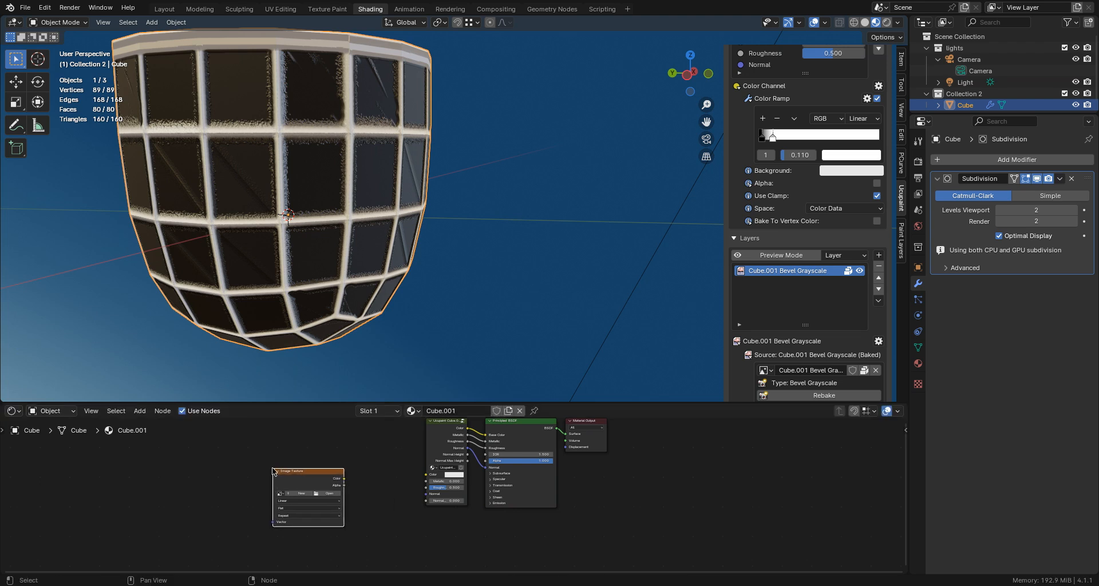
- Add a Color Ramp node between the Image Texture node and the Ucupaint group node
{"action": "left_click", "coordinate": [140, 411]}
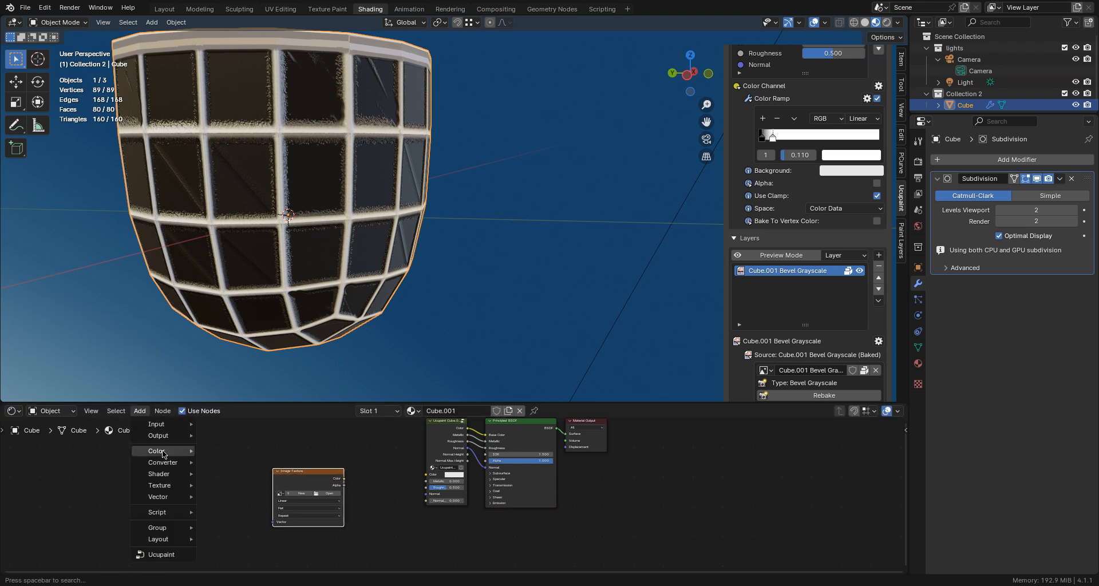
{"action": "mouse_move", "coordinate": [166, 463]}
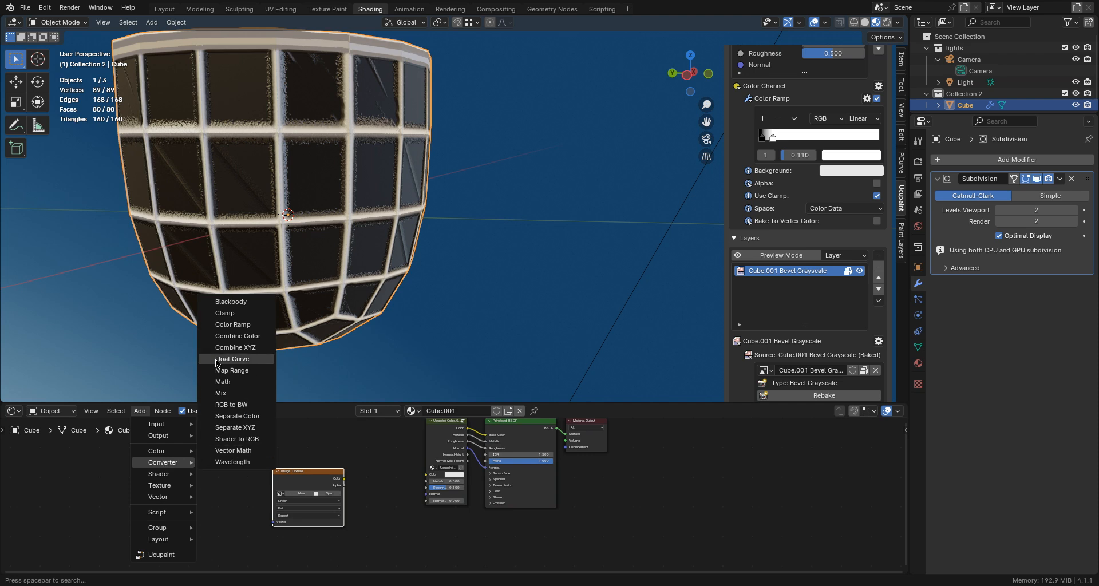
{"action": "left_click", "coordinate": [221, 325]}
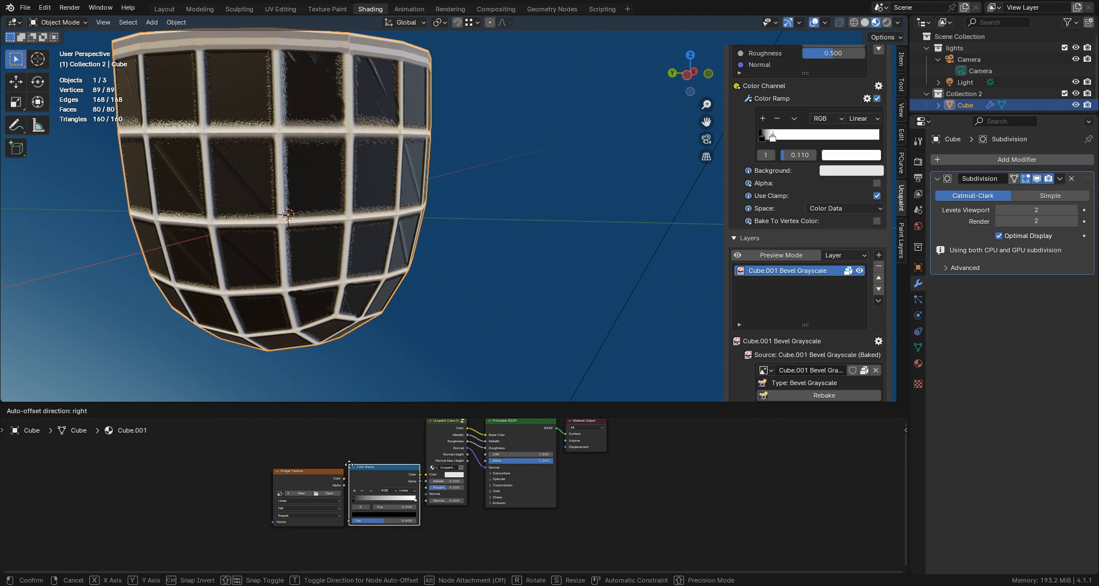
{"action": "left_click", "coordinate": [349, 465]}
{"action": "scroll", "coordinate": [316, 500], "scroll_direction": "up", "scroll_amount": 2}
{"action": "scroll", "coordinate": [247, 489], "scroll_direction": "up", "scroll_amount": 1}
{"action": "middle_click_drag", "start_coordinate": [247, 488], "coordinate": [462, 483]}
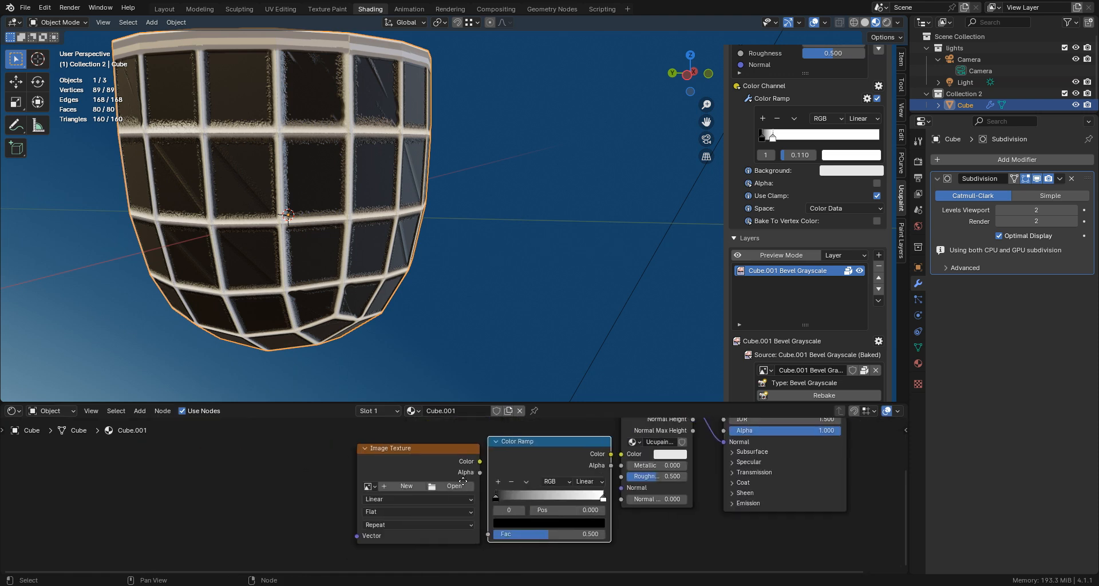
- Assign the Cube.001 Bevel Grayscale image to the Image Texture node and link its Color output to the Color Ramp's Fac
{"action": "left_click", "coordinate": [370, 487]}
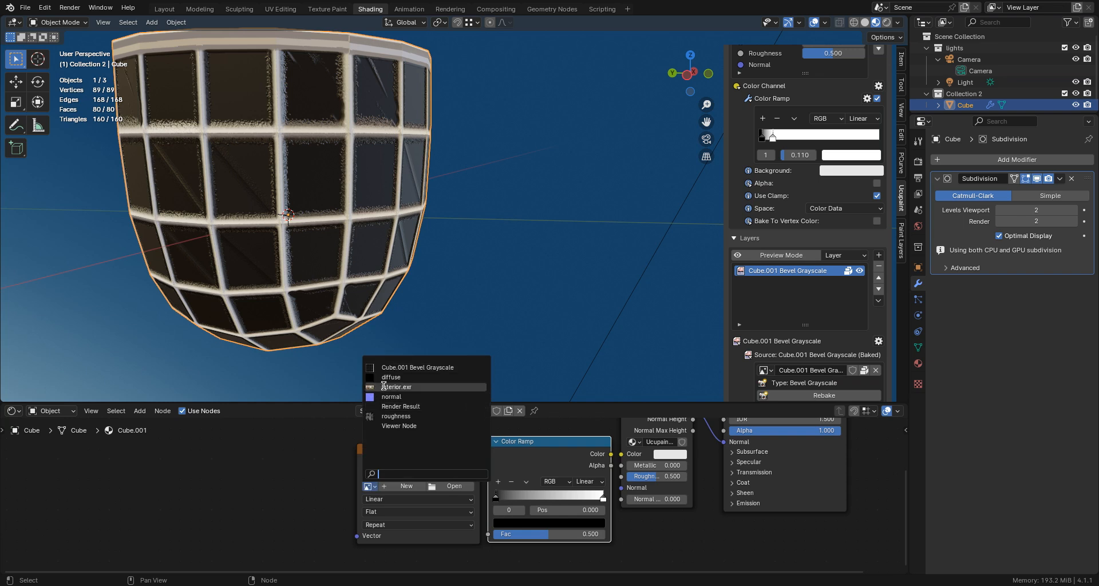
{"action": "left_click", "coordinate": [397, 366]}
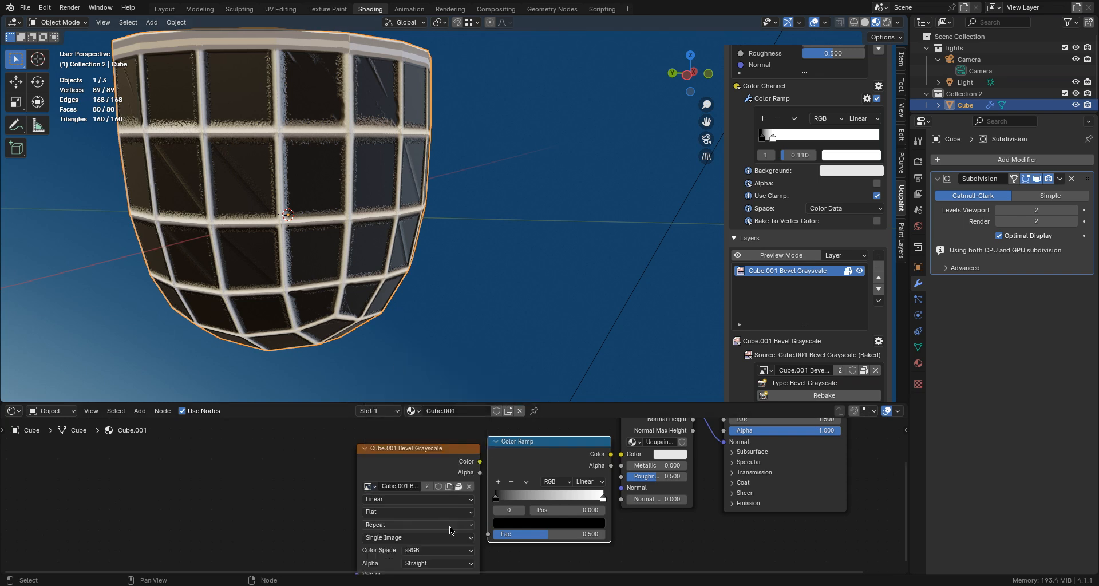
{"action": "scroll", "coordinate": [467, 471], "scroll_direction": "up", "scroll_amount": 1}
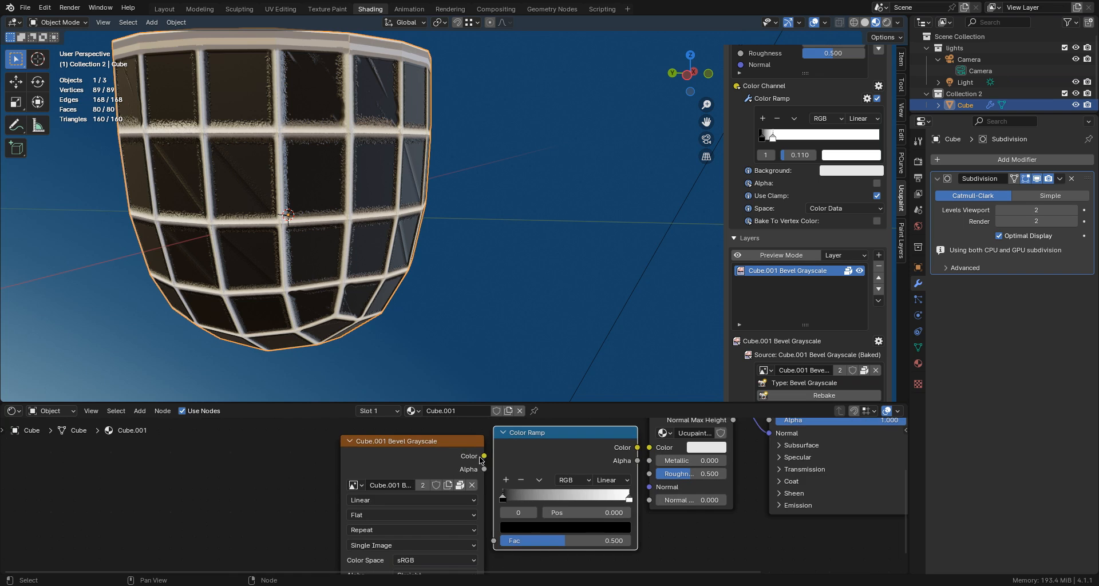
{"action": "left_click_drag", "start_coordinate": [481, 456], "coordinate": [493, 541]}
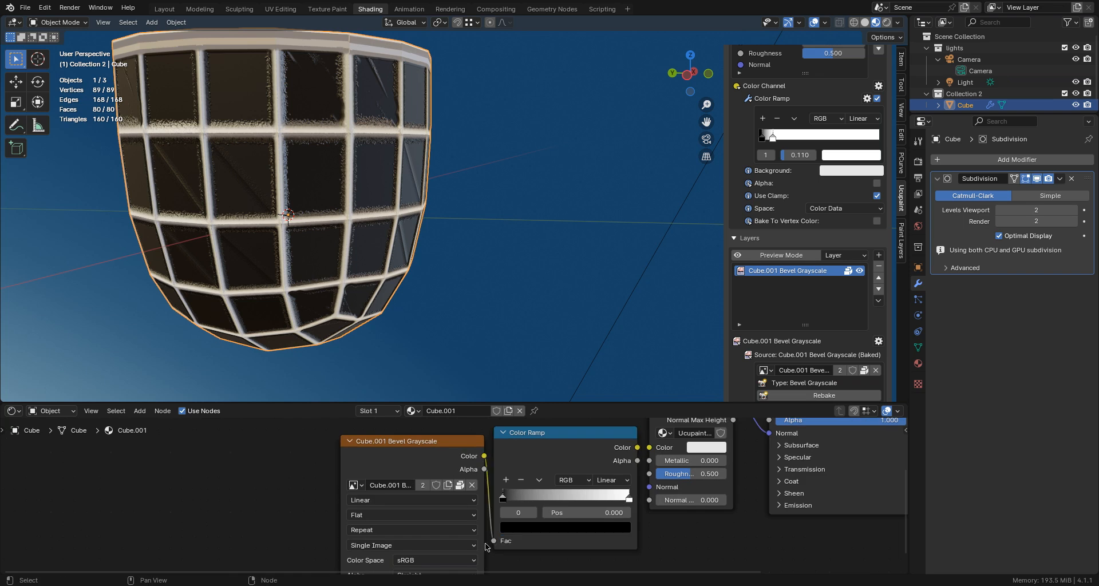
- Set the color space of the Bevel Grayscale image node to Non-Color
{"action": "scroll", "coordinate": [458, 558], "scroll_direction": "down", "scroll_amount": 1}
{"action": "left_click", "coordinate": [428, 556]}
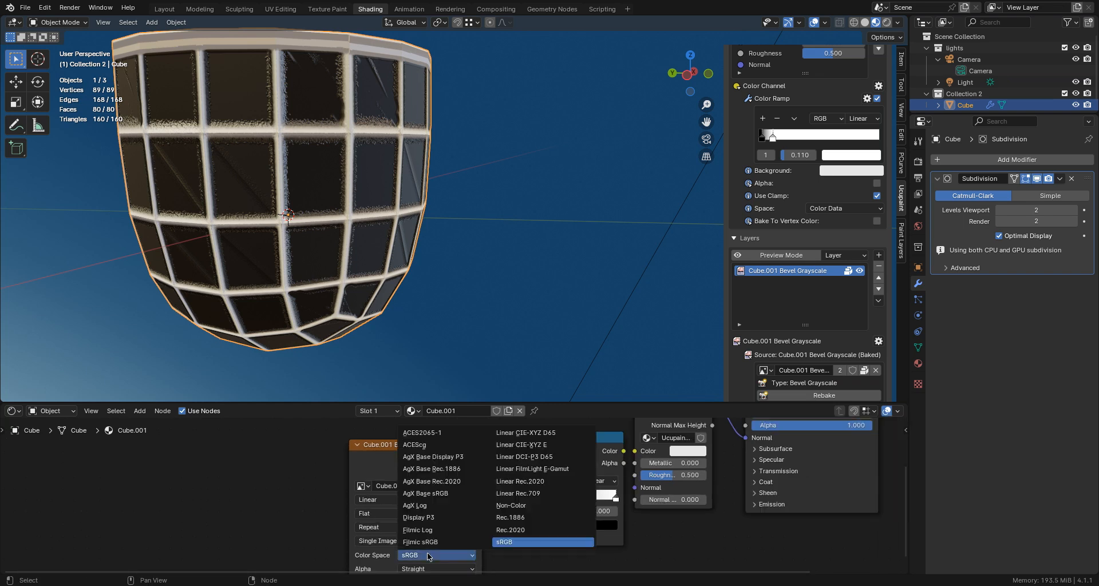
{"action": "left_click", "coordinate": [502, 506]}
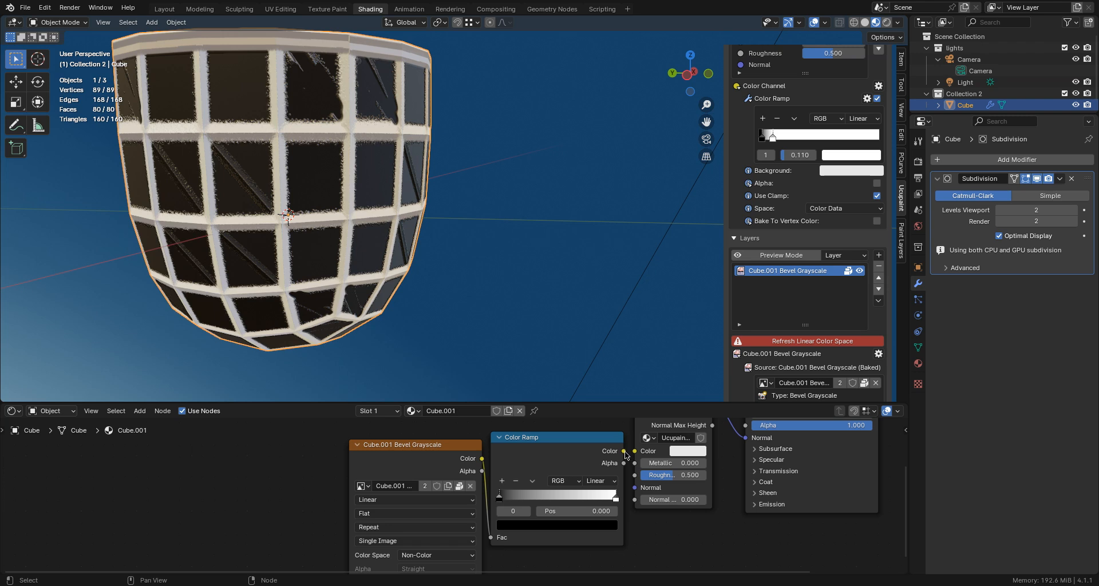
- Link the Color Ramp node's Color output to the Principled BSDF's Alpha input
{"action": "left_click_drag", "start_coordinate": [624, 451], "coordinate": [738, 506]}
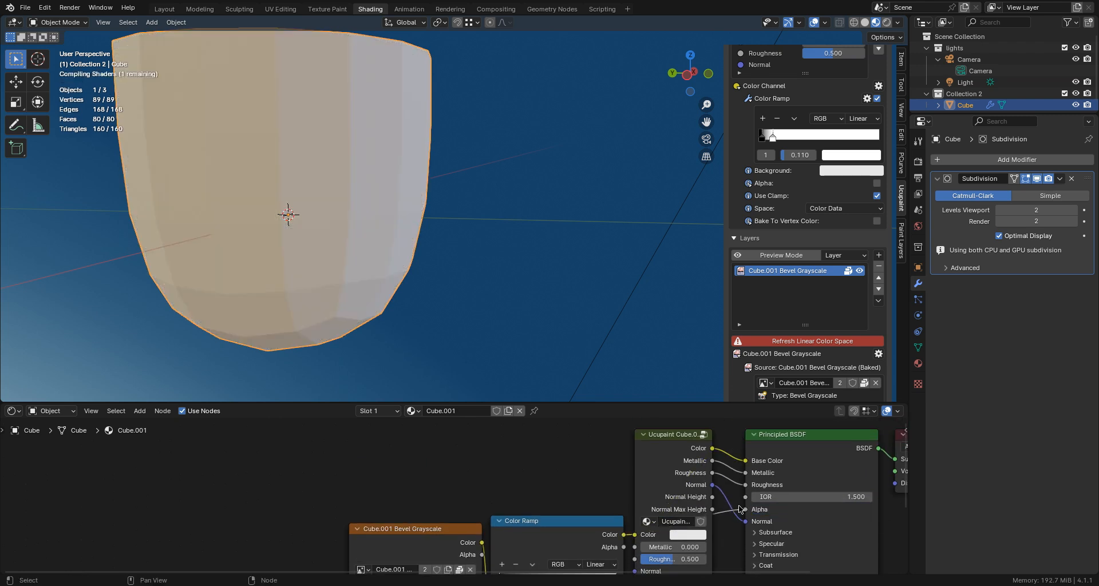
{"action": "scroll", "coordinate": [524, 474], "scroll_direction": "down", "scroll_amount": 1}
{"action": "middle_click_drag", "start_coordinate": [540, 466], "coordinate": [441, 452]}
{"action": "scroll", "coordinate": [489, 454], "scroll_direction": "down", "scroll_amount": 2}
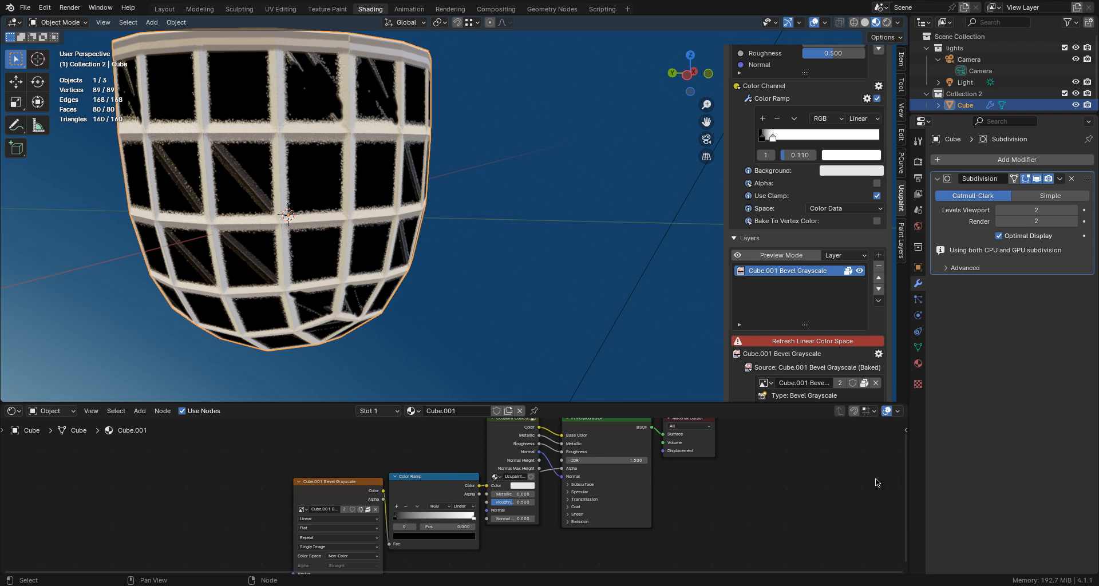
- Open the material options in the node editor and set the Blend Mode to Alpha Clip
{"action": "key", "text": "b"}
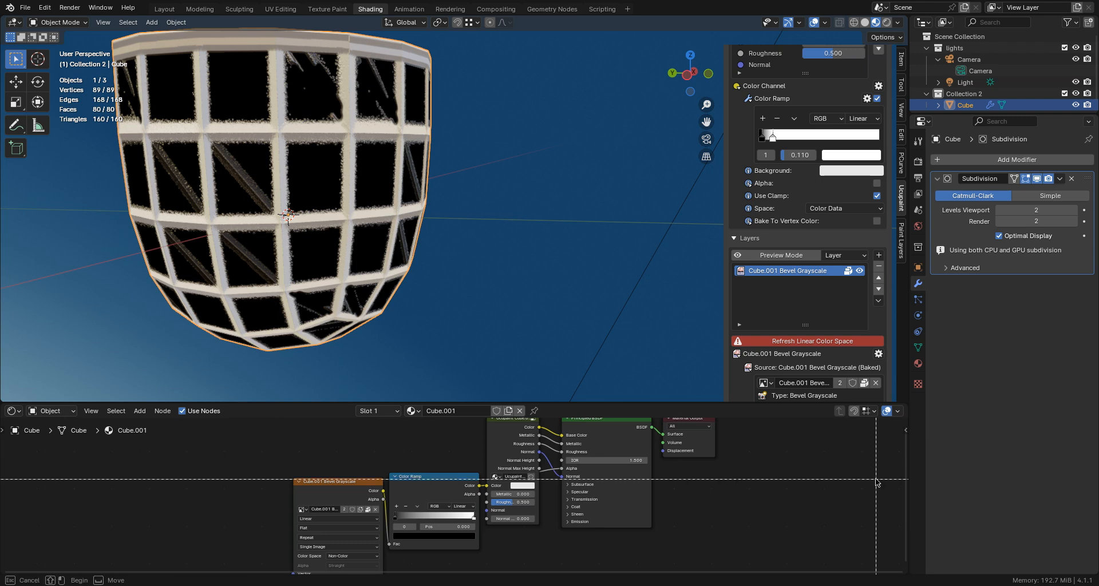
{"action": "key", "text": "Escape"}
{"action": "key", "text": "n"}
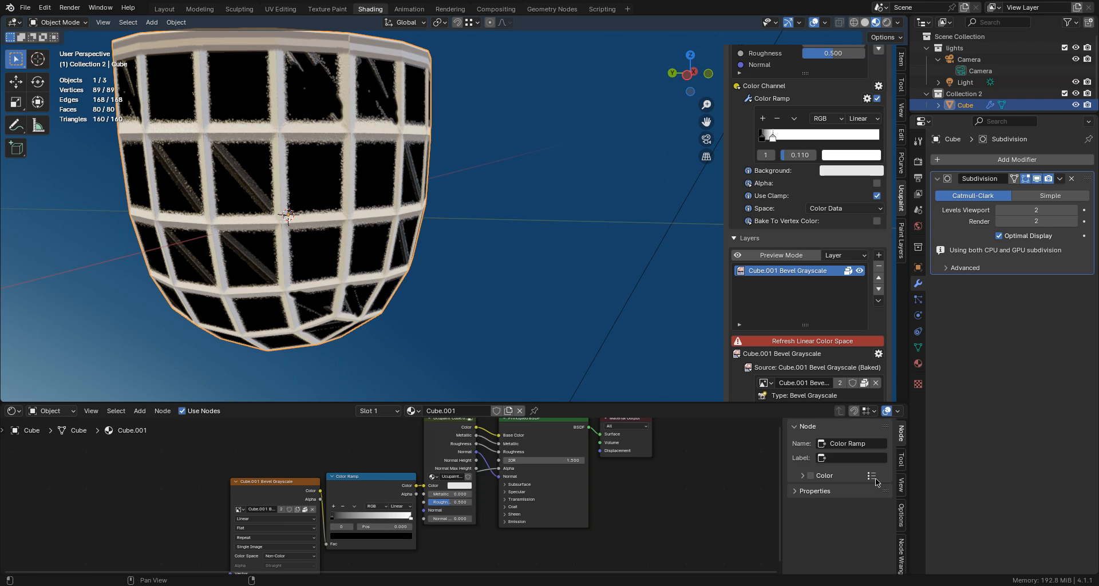
{"action": "left_click", "coordinate": [901, 515]}
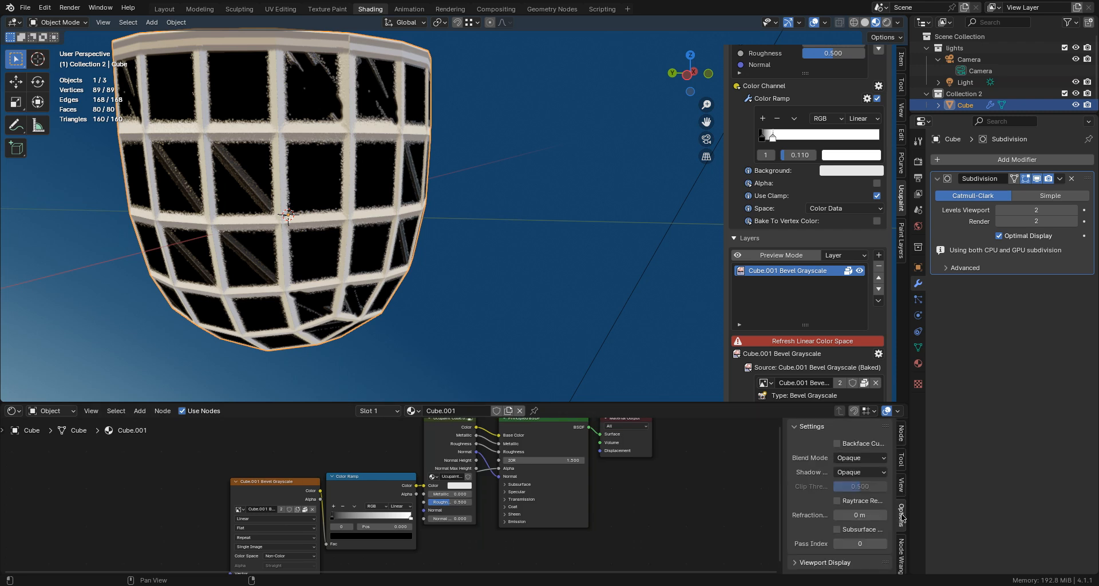
{"action": "left_click", "coordinate": [857, 458]}
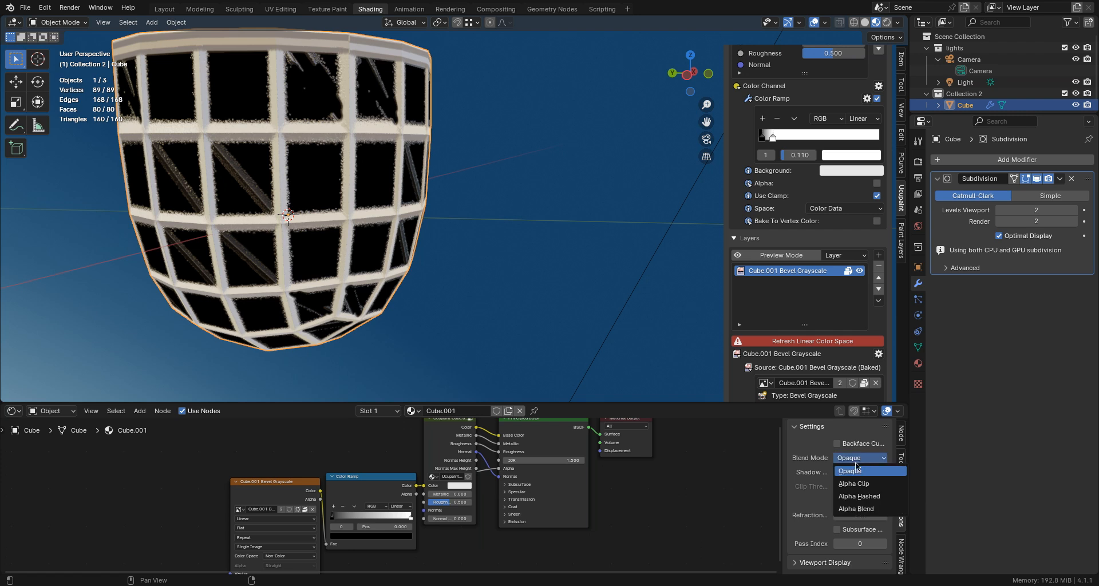
{"action": "left_click", "coordinate": [854, 484]}
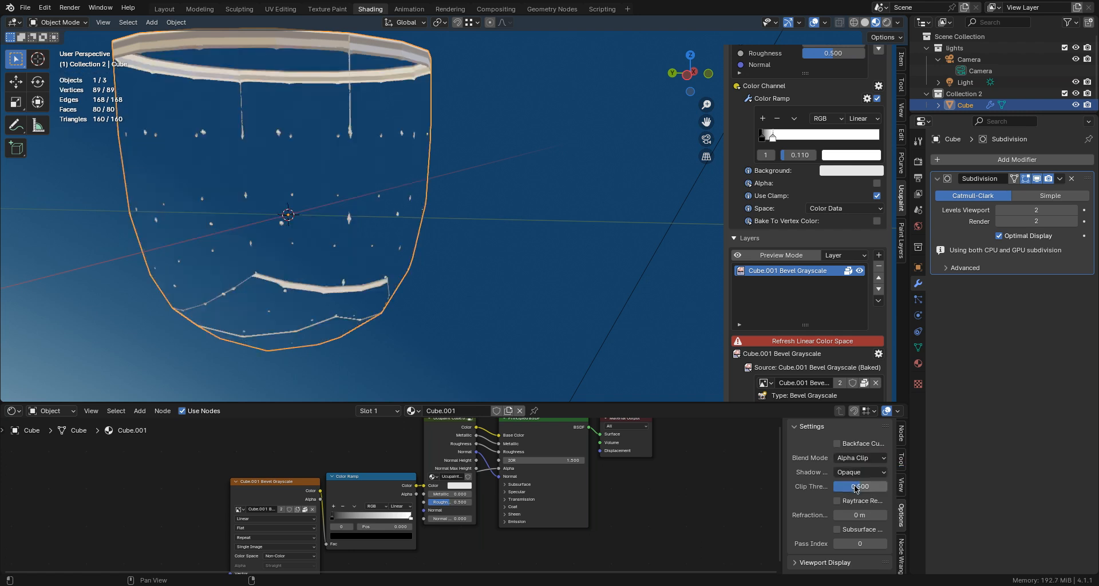
- In the Color Ramp node feeding Alpha, move the white stop well toward the black end and the black stop to 0.086
{"action": "scroll", "coordinate": [394, 257], "scroll_direction": "up", "scroll_amount": 3}
{"action": "scroll", "coordinate": [393, 256], "scroll_direction": "down", "scroll_amount": 2}
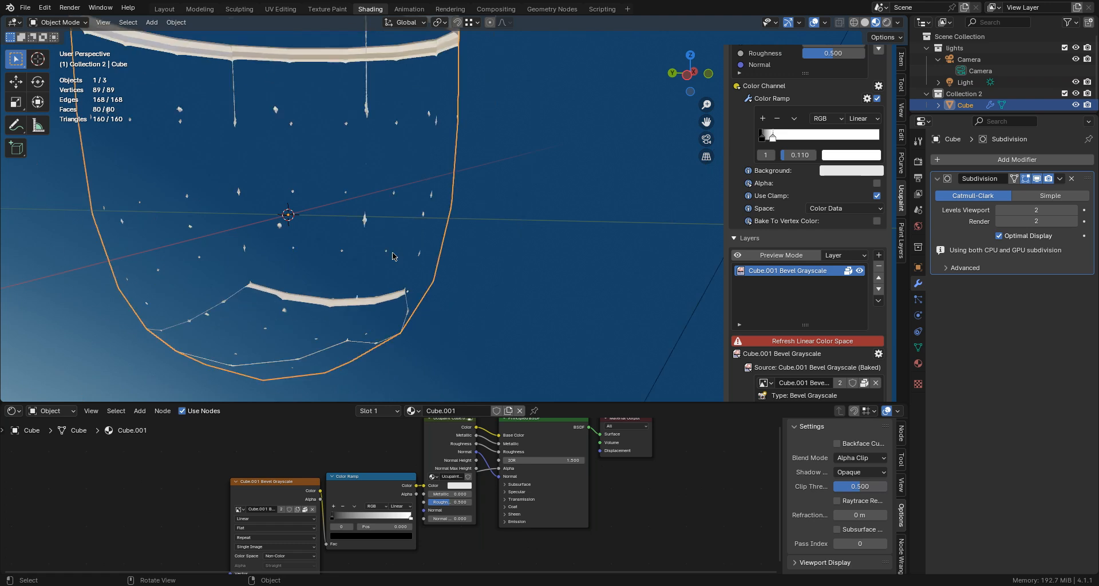
{"action": "scroll", "coordinate": [393, 256], "scroll_direction": "down", "scroll_amount": 1}
{"action": "middle_click_drag", "start_coordinate": [393, 253], "coordinate": [394, 308]}
{"action": "scroll", "coordinate": [394, 449], "scroll_direction": "down", "scroll_amount": 2}
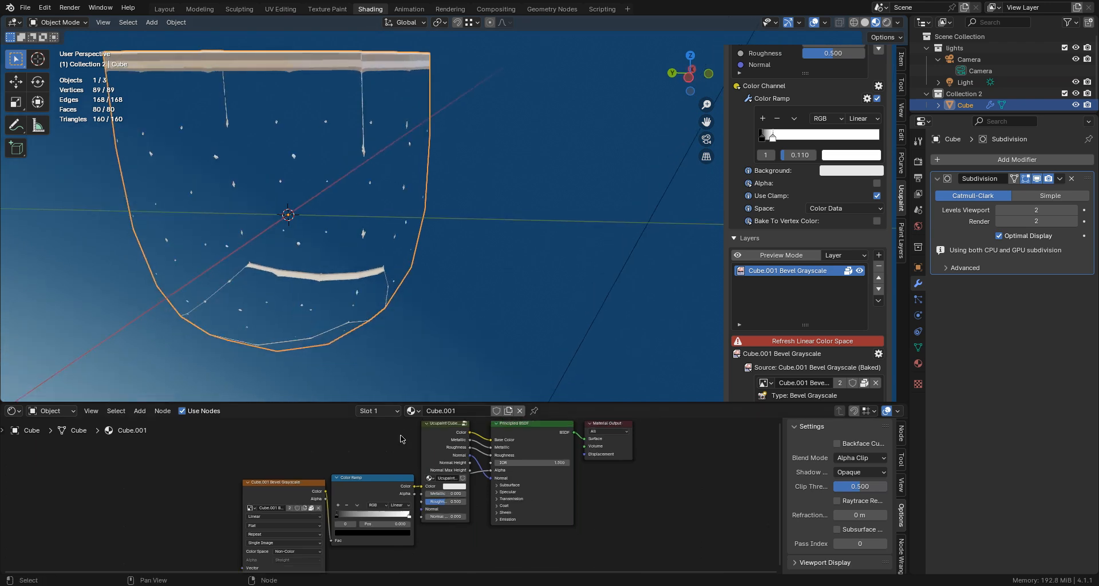
{"action": "middle_click_drag", "start_coordinate": [393, 453], "coordinate": [436, 437]}
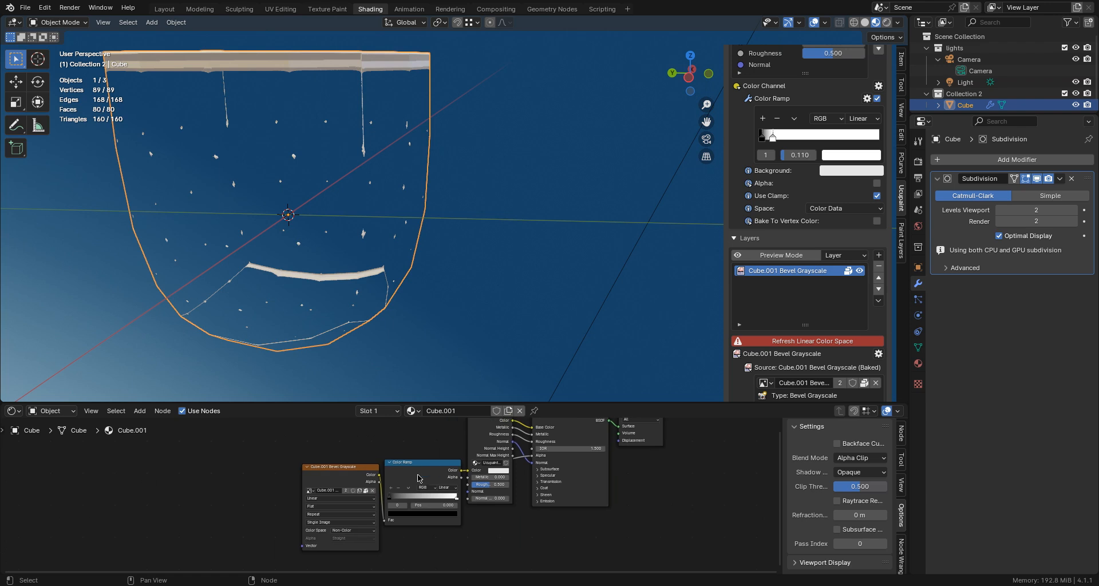
{"action": "scroll", "coordinate": [417, 478], "scroll_direction": "up", "scroll_amount": 2}
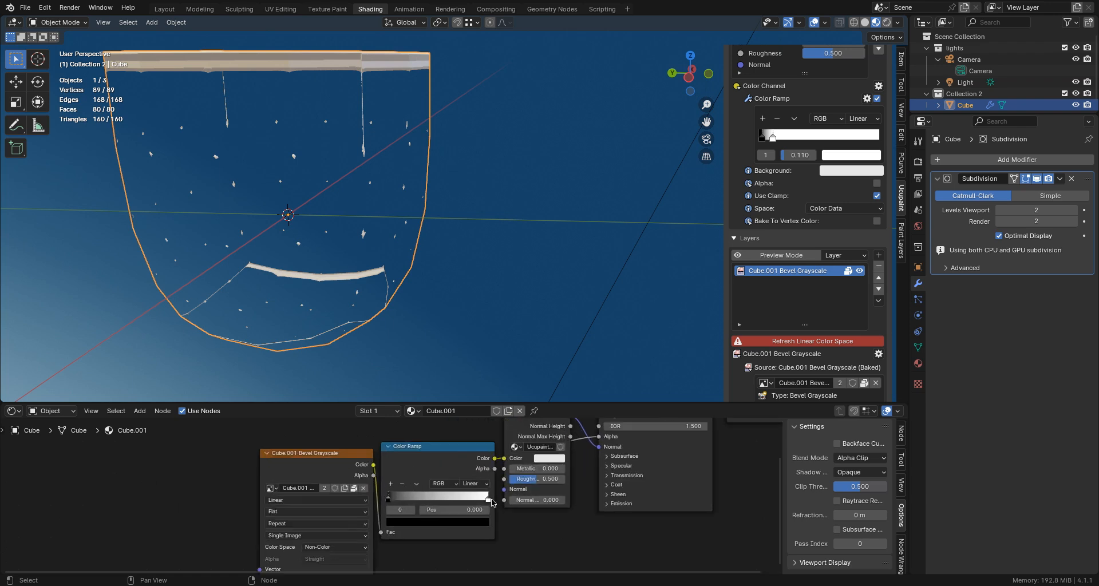
{"action": "left_click_drag", "start_coordinate": [491, 500], "coordinate": [399, 496]}
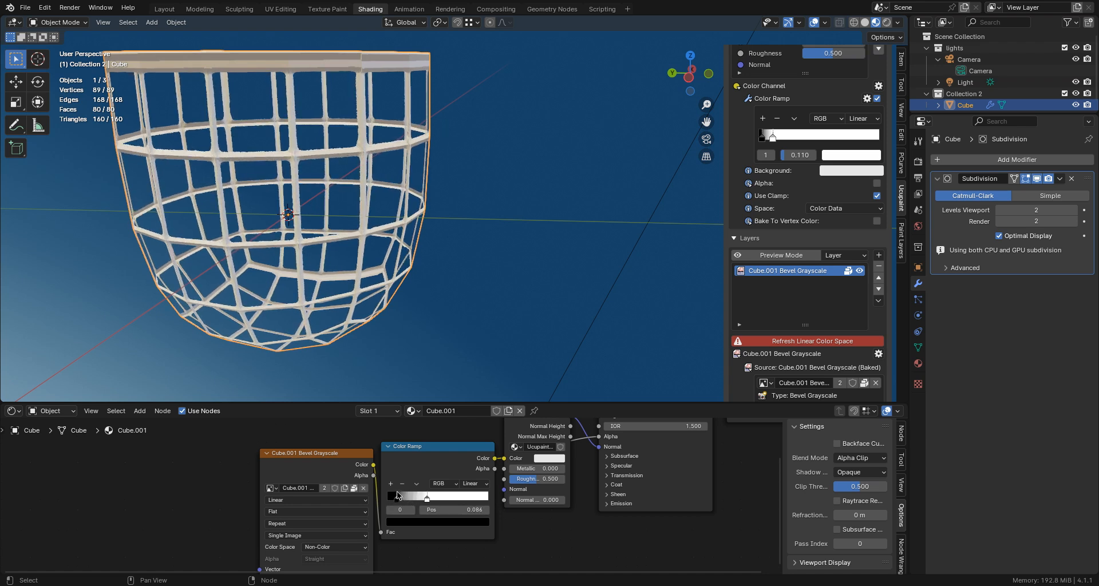
- Set the color of the 0.110 stop in the Color channel's Color Ramp modifier to a light salmon
{"action": "mouse_move", "coordinate": [314, 265]}
{"action": "middle_mouse_down"}
{"action": "mouse_move", "coordinate": [306, 255]}
{"action": "mouse_move", "coordinate": [343, 263]}
{"action": "mouse_move", "coordinate": [322, 269]}
{"action": "mouse_move", "coordinate": [311, 254]}
{"action": "middle_mouse_up"}
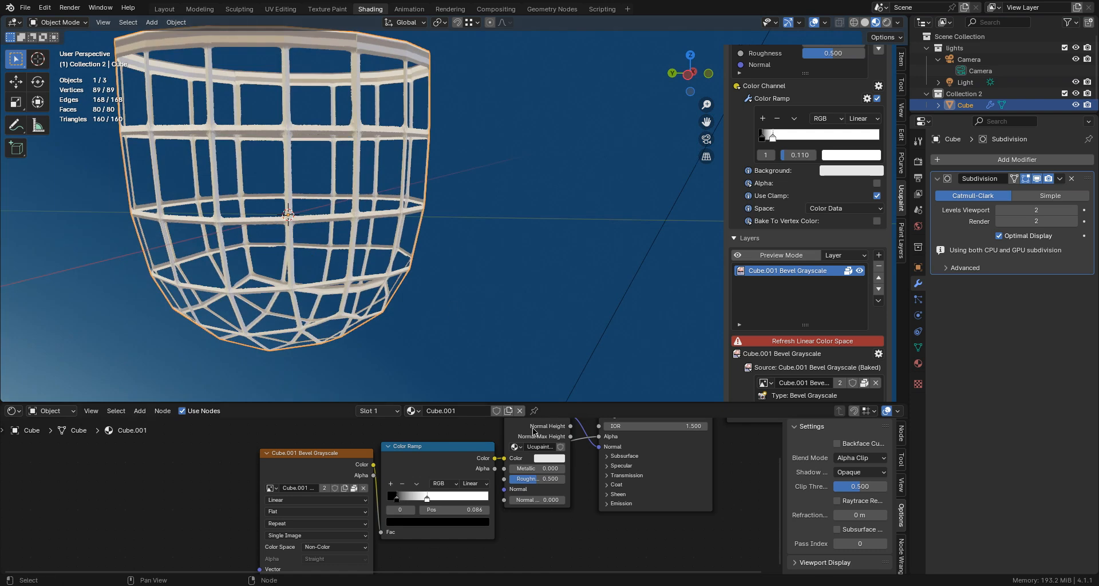
{"action": "scroll", "coordinate": [798, 172], "scroll_direction": "up", "scroll_amount": 4}
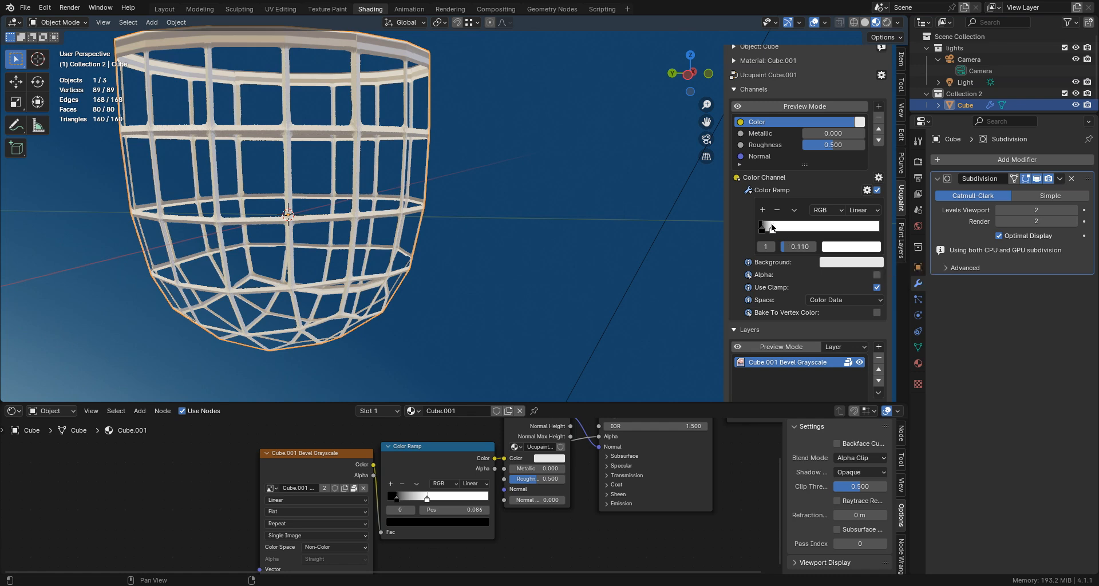
{"action": "left_click", "coordinate": [841, 245]}
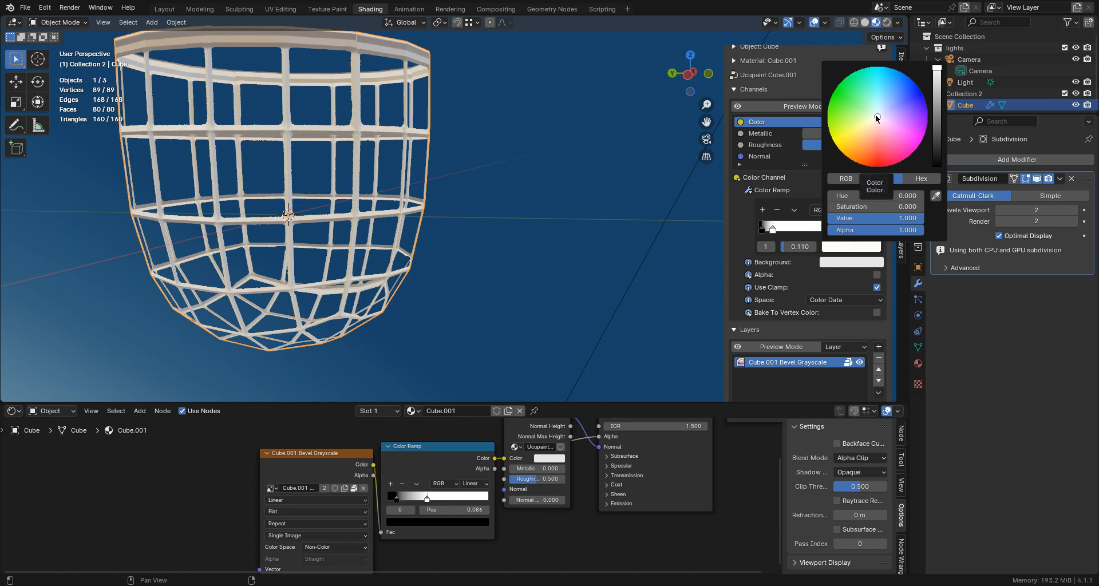
{"action": "left_click_drag", "start_coordinate": [874, 114], "coordinate": [873, 137]}
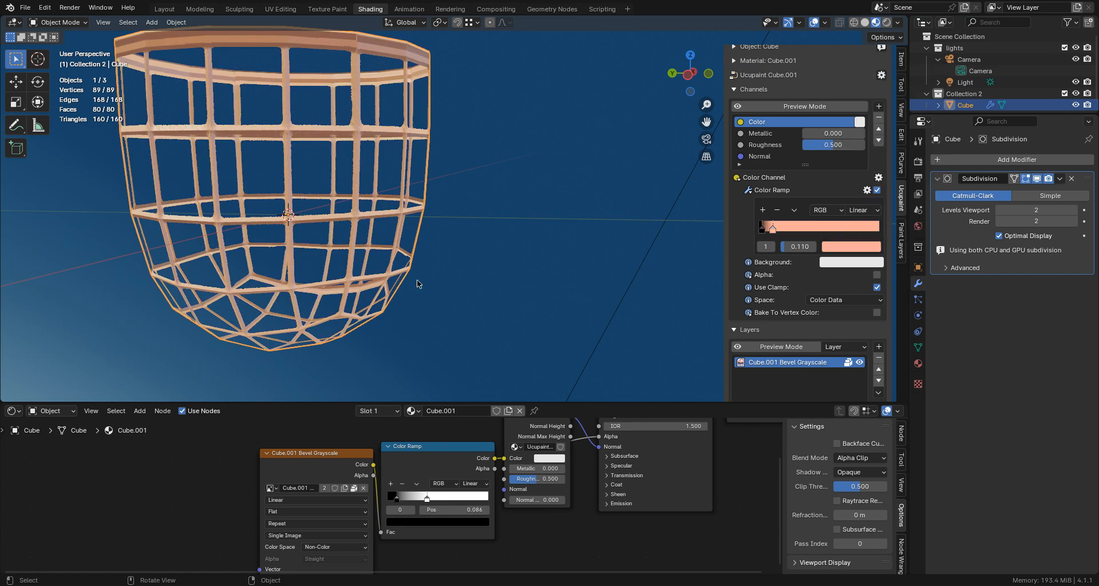
{"action": "scroll", "coordinate": [429, 243], "scroll_direction": "down", "scroll_amount": 2}
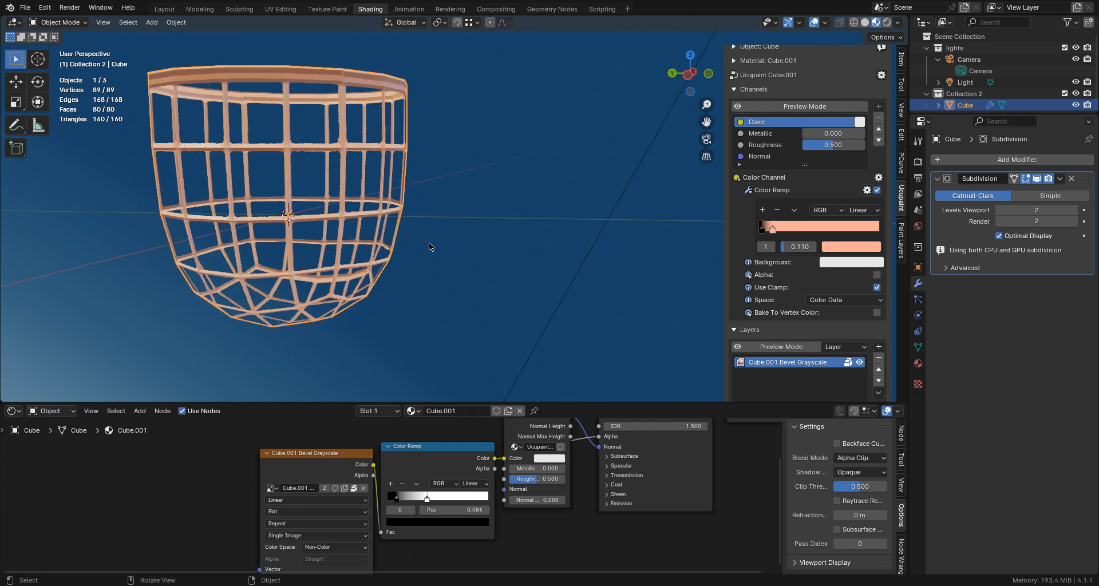
{"action": "middle_click_drag", "start_coordinate": [429, 243], "coordinate": [427, 230]}
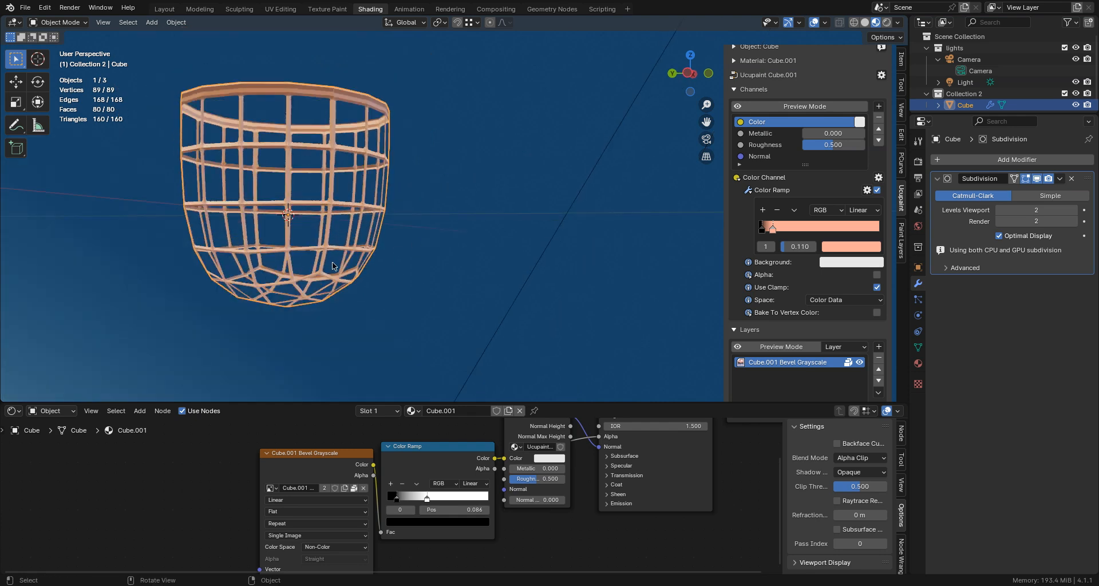
{"action": "left_click", "coordinate": [67, 25]}
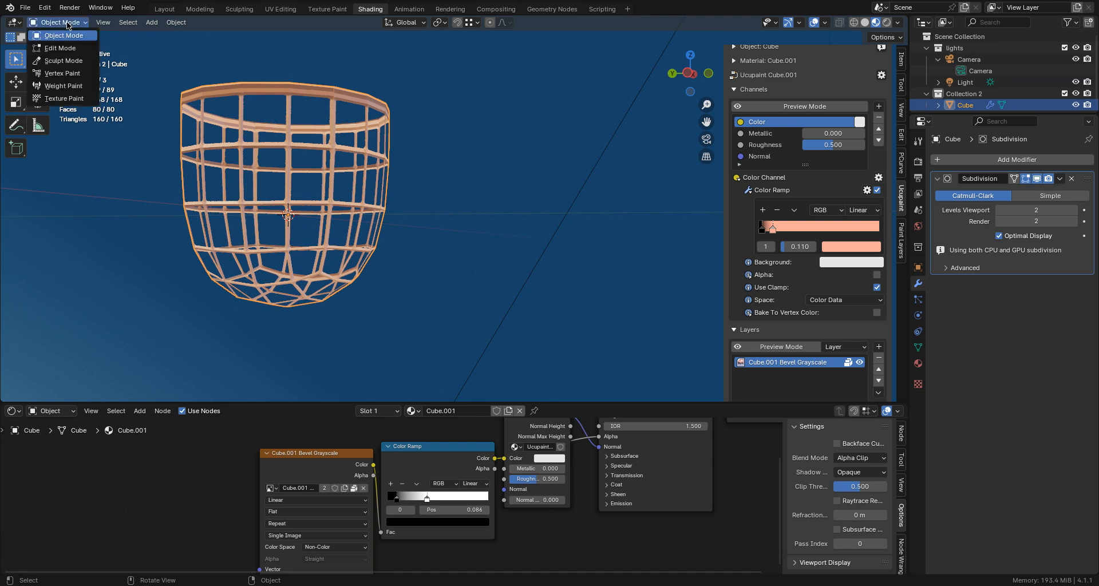
{"action": "left_click", "coordinate": [62, 49]}
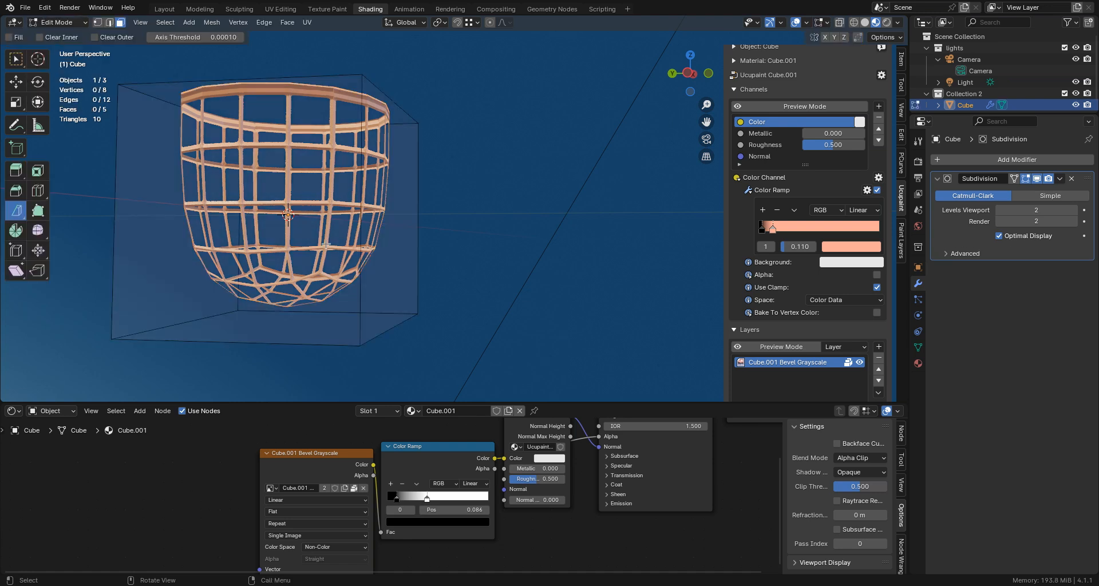
{"action": "middle_click_drag", "start_coordinate": [327, 244], "coordinate": [305, 248]}
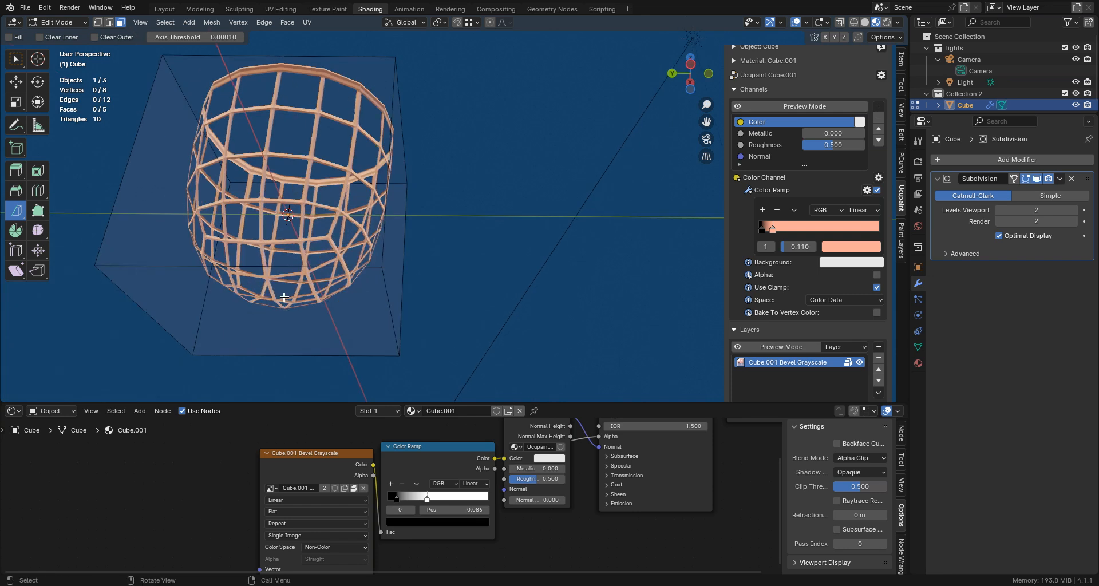
{"action": "left_click", "coordinate": [67, 23]}
{"action": "left_click", "coordinate": [66, 36]}
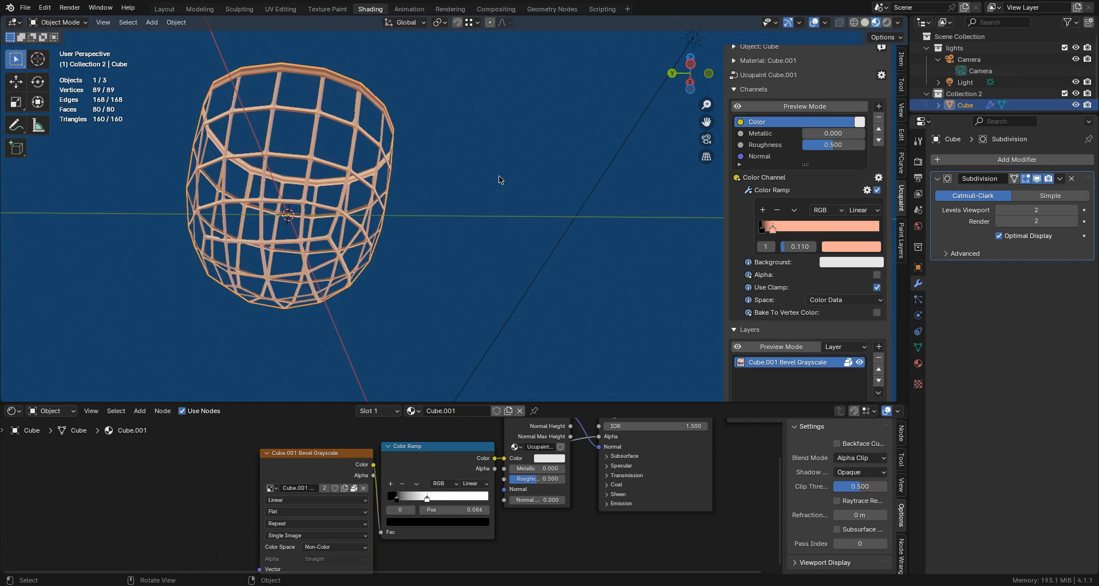
- Apply the Subdivision modifier on the cube basket
{"action": "middle_click_drag", "start_coordinate": [499, 179], "coordinate": [512, 197]}
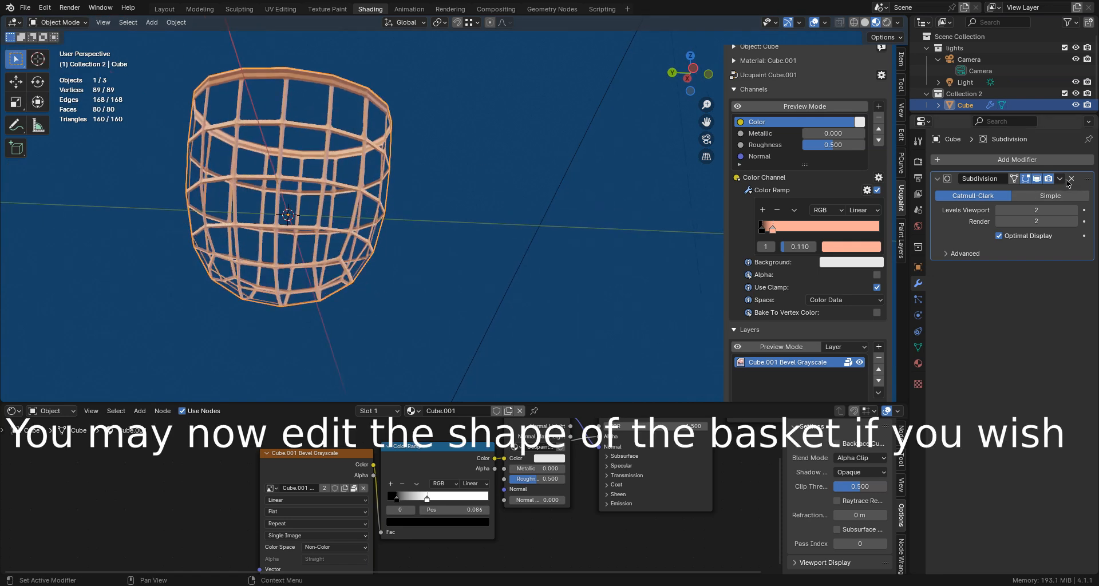
{"action": "left_click", "coordinate": [1060, 179]}
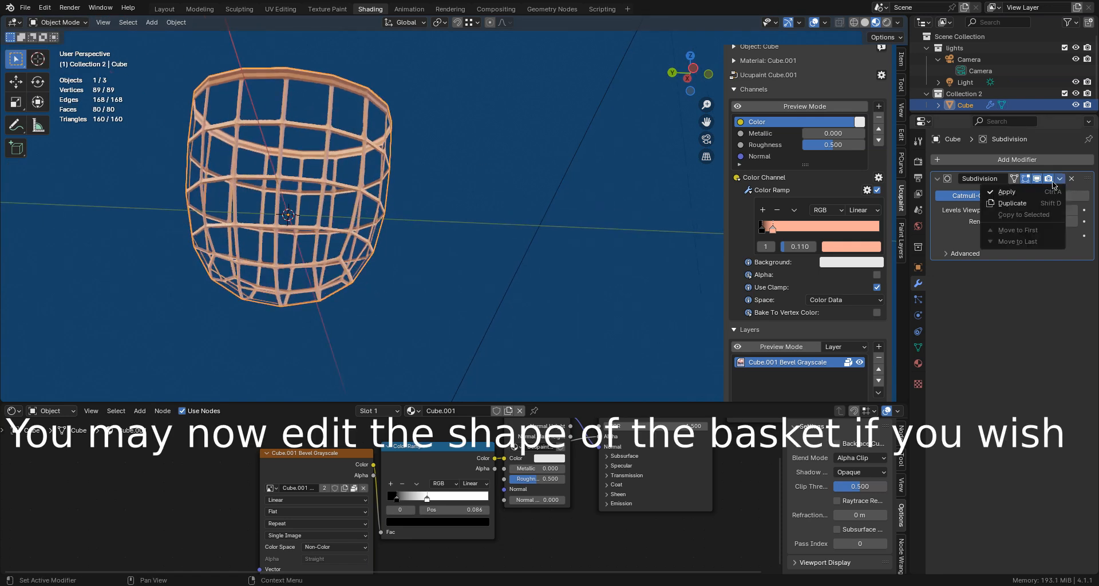
{"action": "left_click", "coordinate": [1018, 191]}
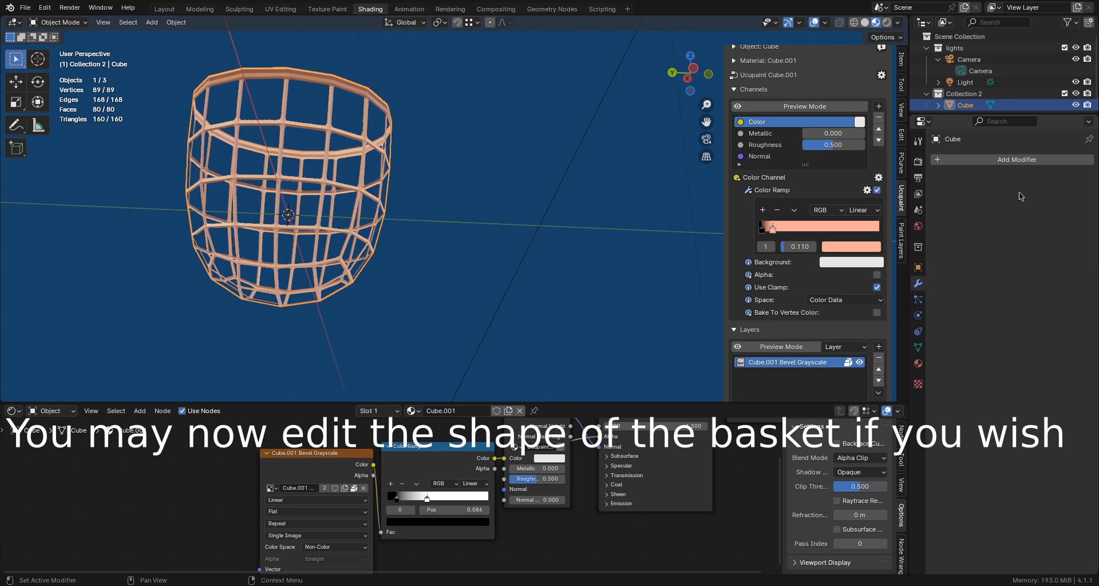
- In Edit Mode with Solid shading, select the 4 by 4 block of bottom faces by picking a filled region between opposite corner faces
{"action": "left_click", "coordinate": [60, 24]}
{"action": "left_click", "coordinate": [60, 50]}
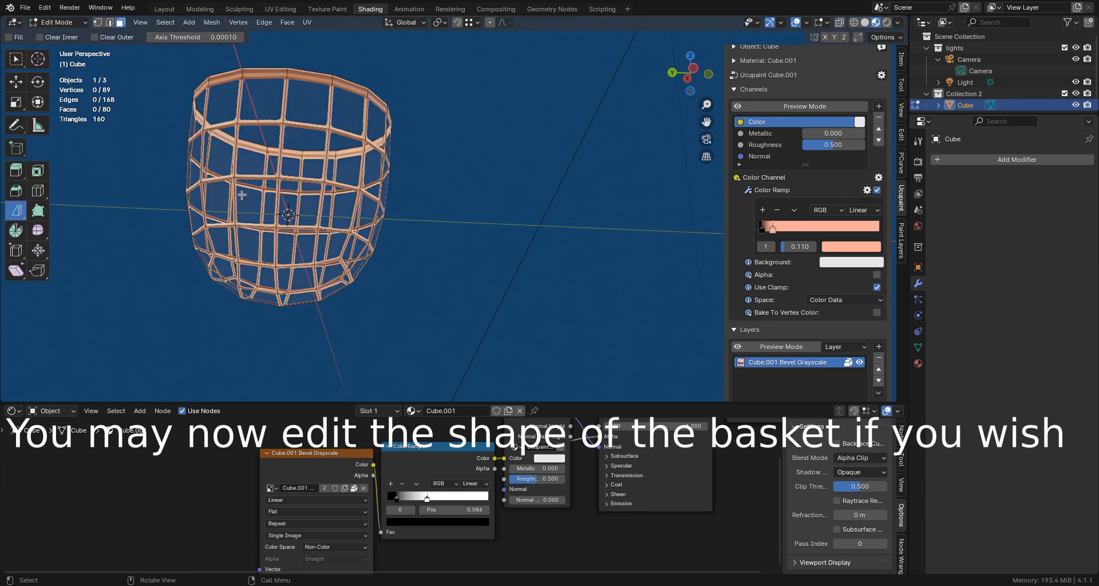
{"action": "middle_click_drag", "start_coordinate": [243, 196], "coordinate": [237, 184]}
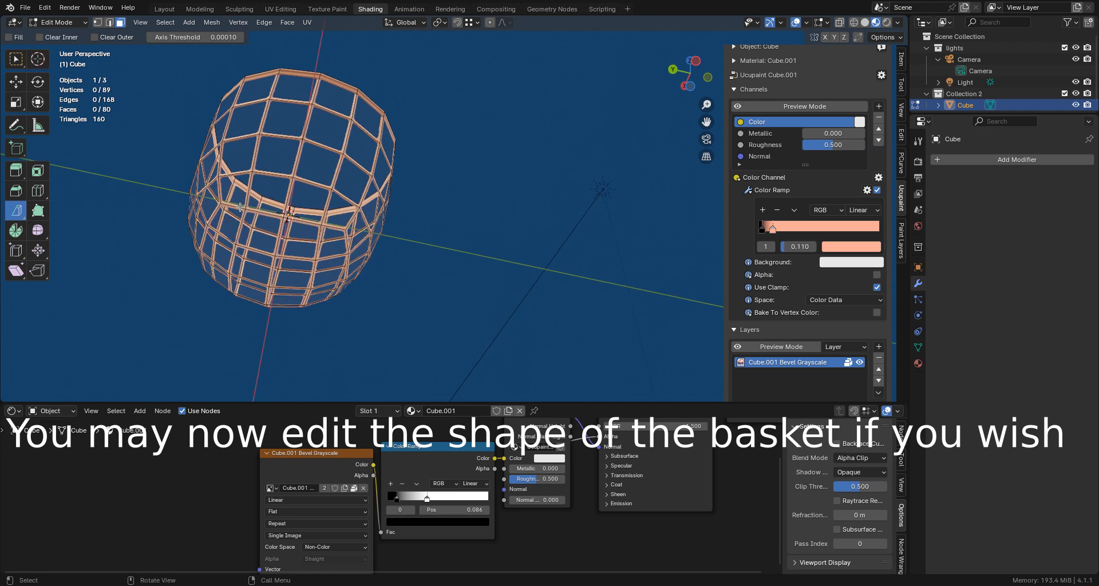
{"action": "left_click", "coordinate": [864, 23]}
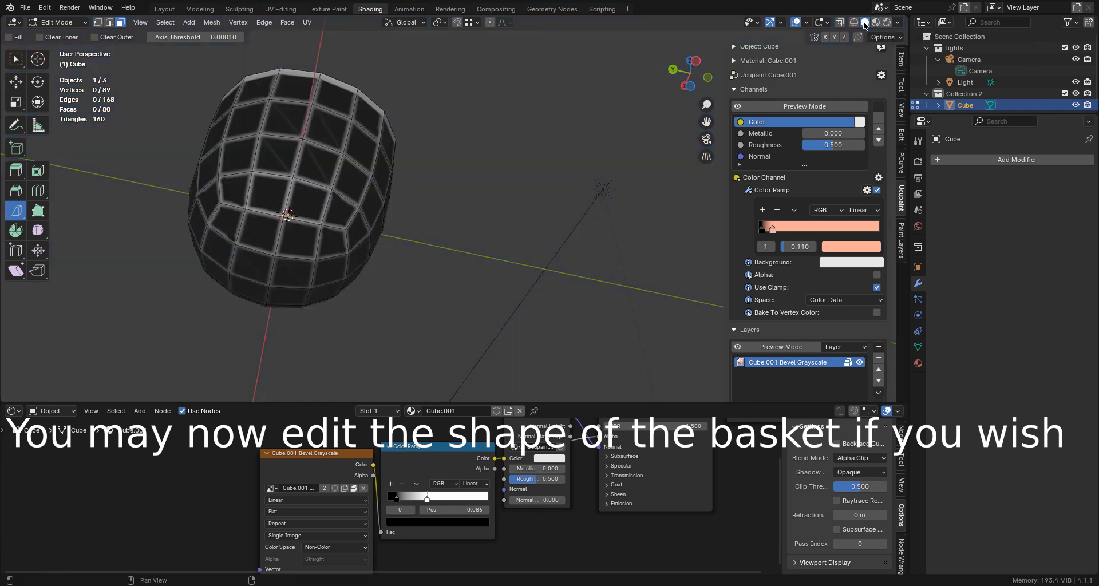
{"action": "left_click", "coordinate": [223, 218]}
{"action": "middle_click_drag", "start_coordinate": [290, 242], "coordinate": [284, 214]}
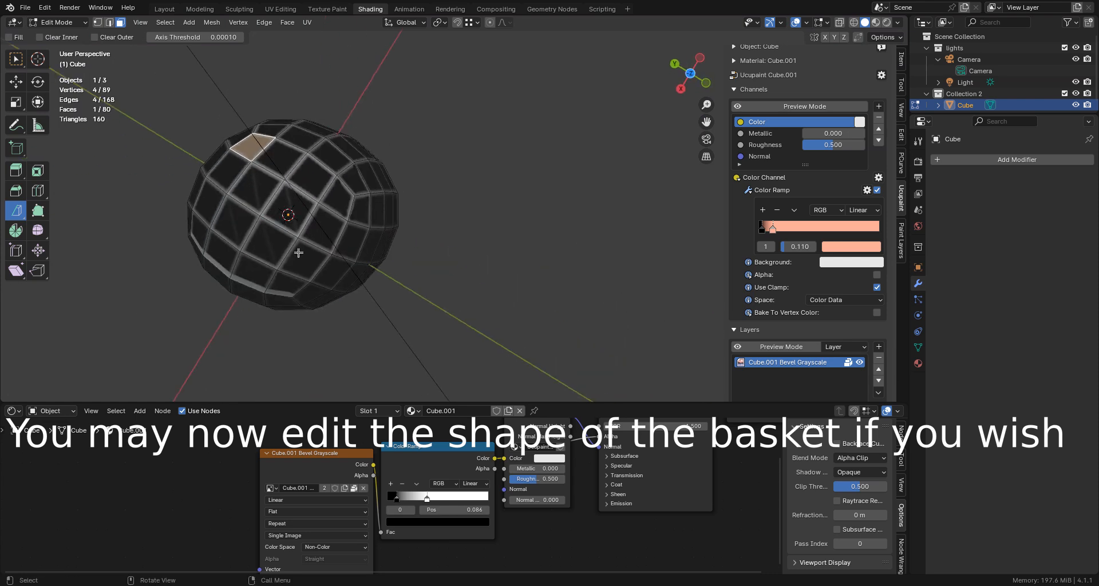
{"action": "left_click", "coordinate": [286, 282], "text": "ctrl+shift"}
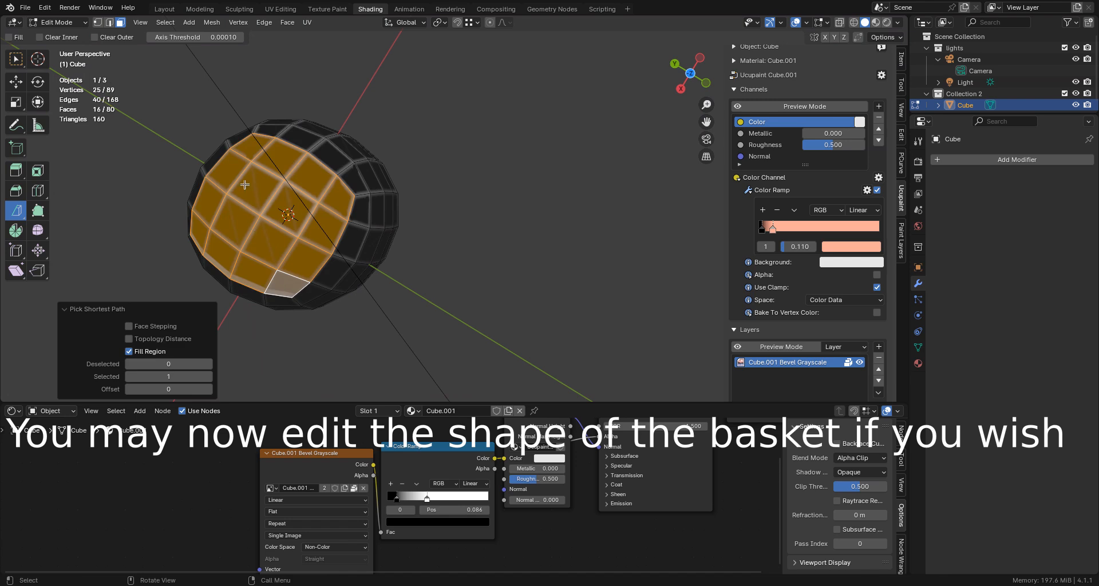
- Flatten the selected bottom faces by scaling them to 0 along global Z, and return the viewport to Material Preview shading
{"action": "scroll", "coordinate": [247, 157], "scroll_direction": "down", "scroll_amount": 1}
{"action": "middle_click_drag", "start_coordinate": [246, 157], "coordinate": [254, 302]}
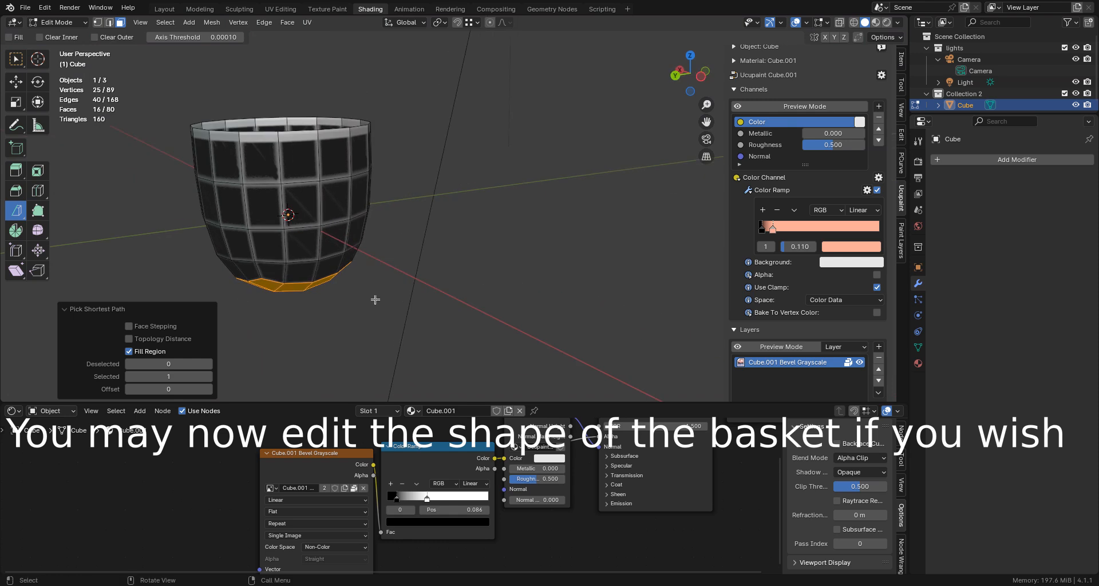
{"action": "key", "text": "s"}
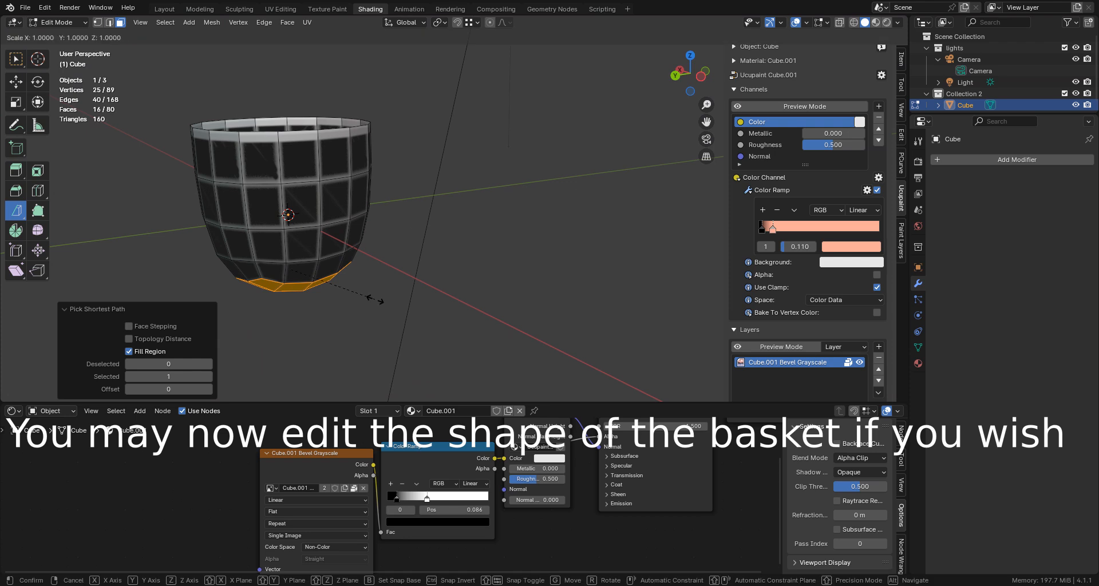
{"action": "type", "text": "z"}
{"action": "type", "text": "0"}
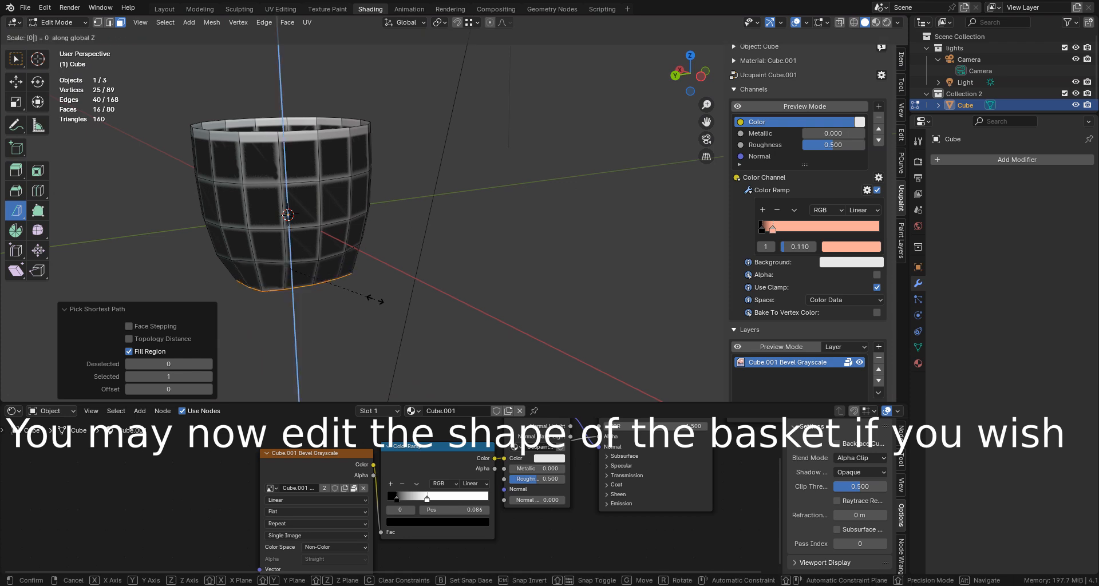
{"action": "key", "text": "Return"}
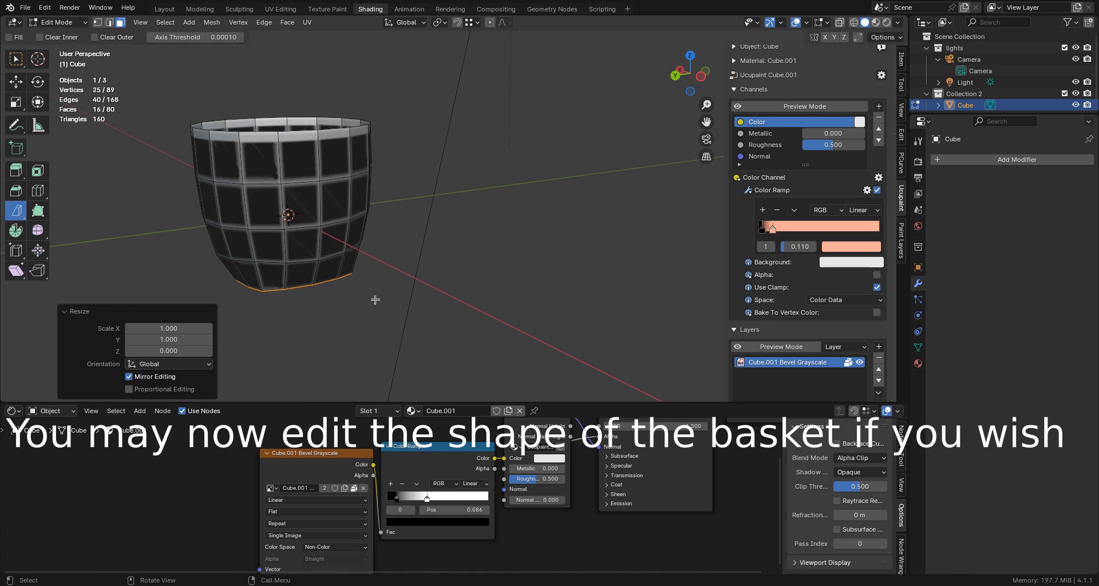
{"action": "middle_click_drag", "start_coordinate": [375, 300], "coordinate": [412, 252]}
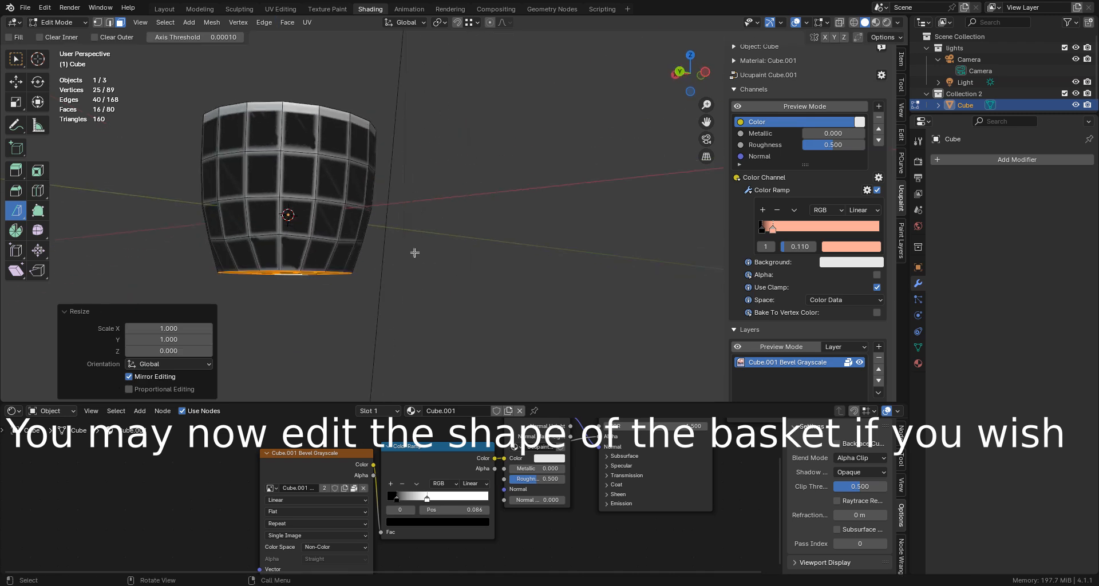
{"action": "left_click", "coordinate": [876, 23]}
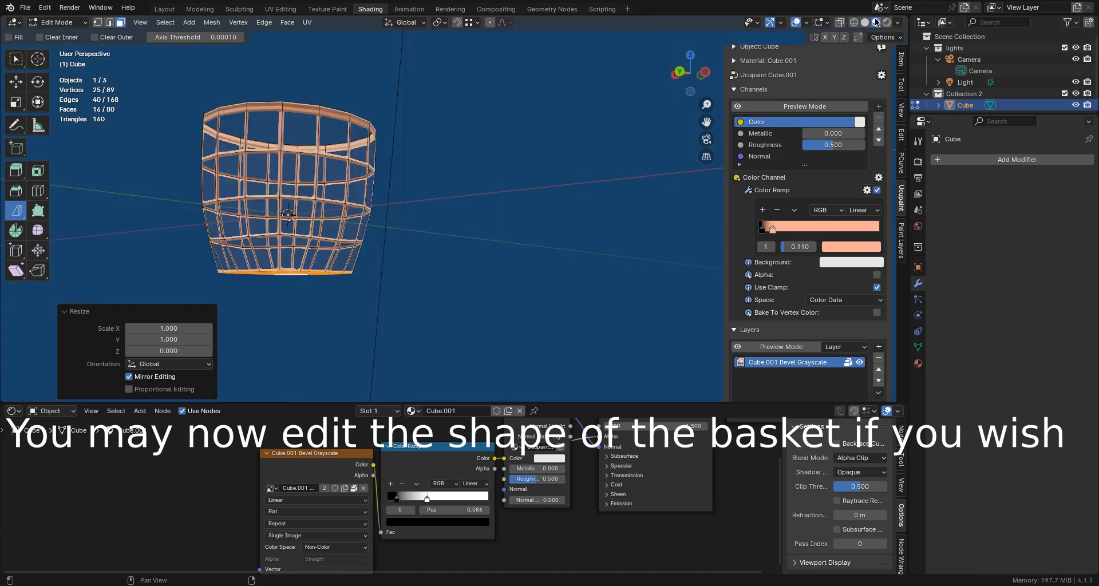
{"action": "middle_click_drag", "start_coordinate": [472, 137], "coordinate": [302, 259]}
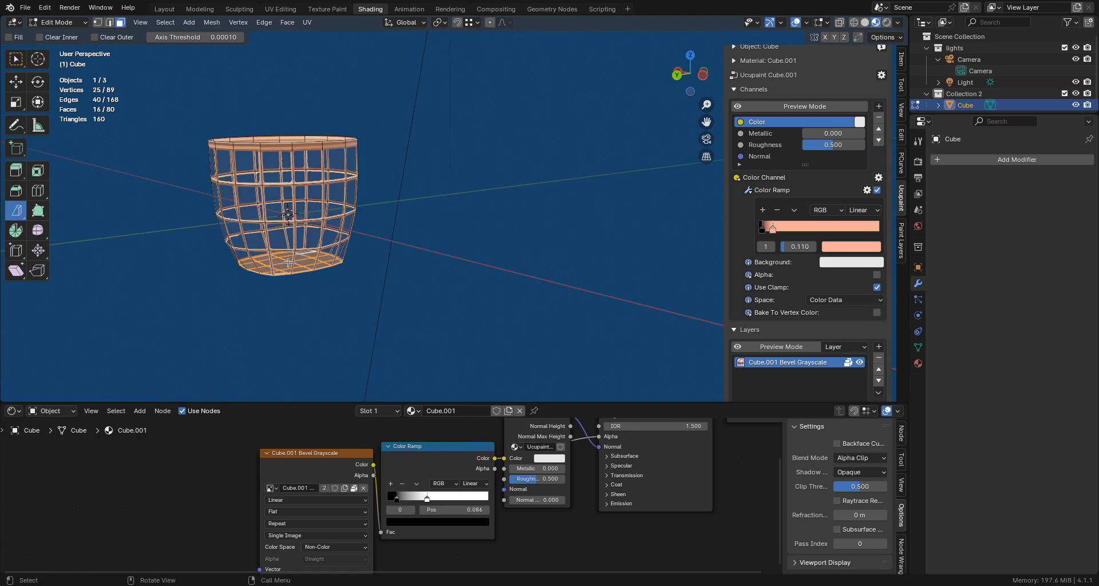
- Switch to the UV Editing workspace and display the Cube.001 Bevel Grayscale image behind the UVs
{"action": "key", "text": "KP_7"}
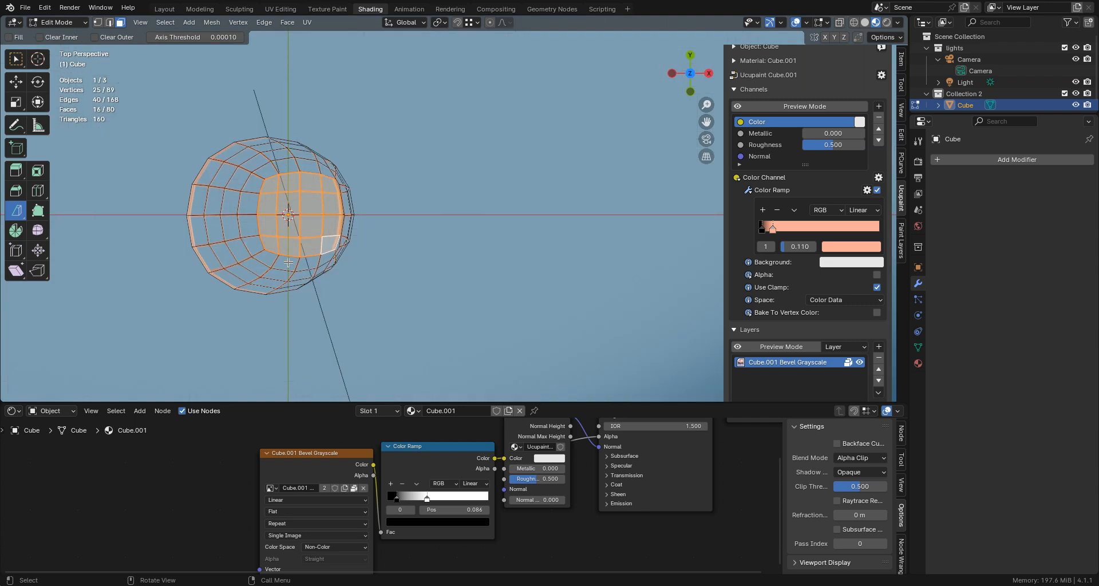
{"action": "key", "text": "KP_5"}
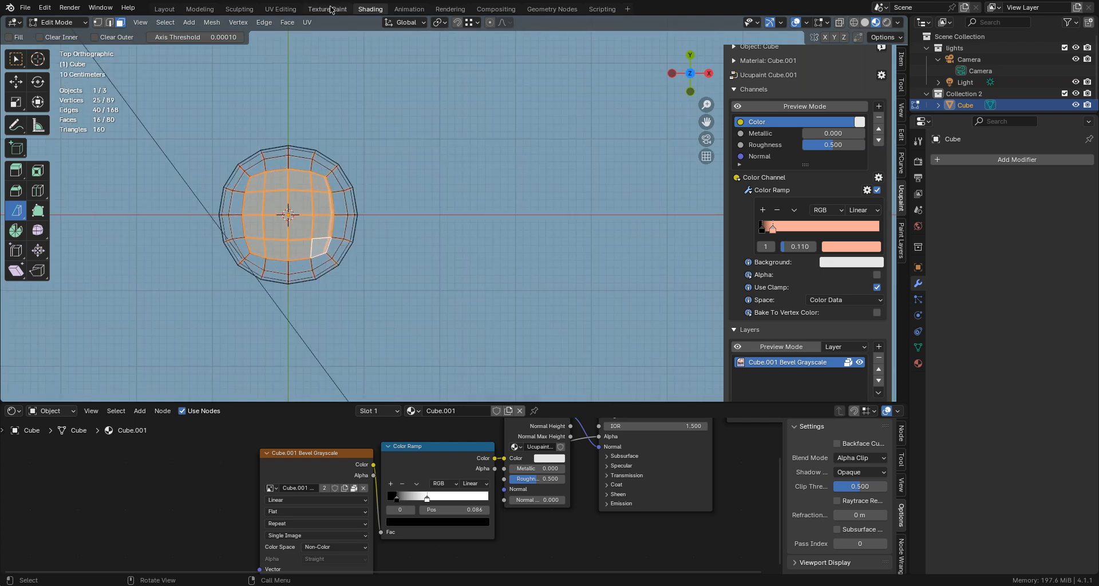
{"action": "left_click", "coordinate": [280, 9]}
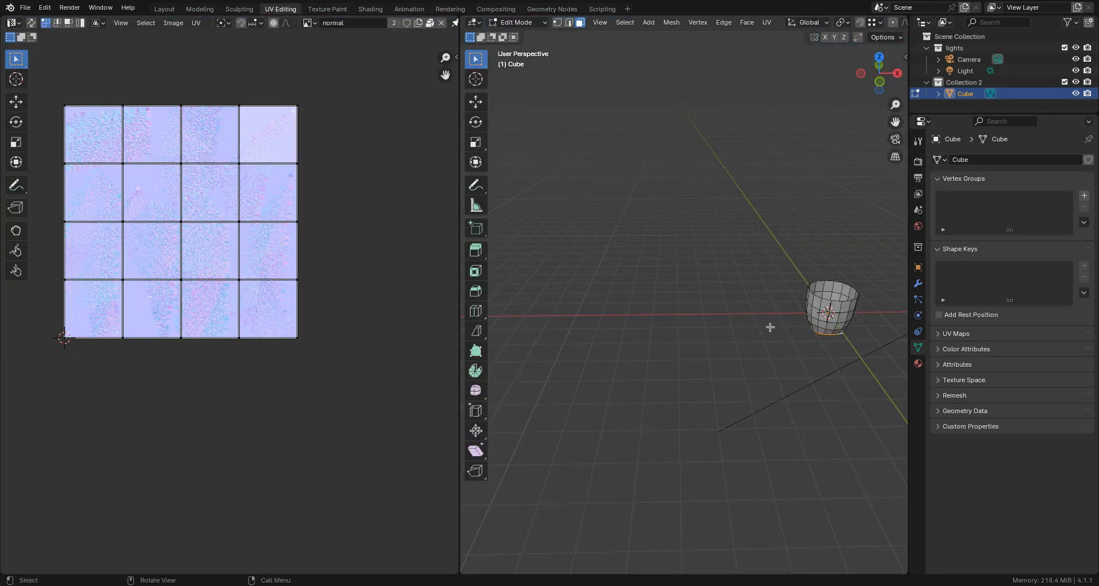
{"action": "left_click", "coordinate": [312, 23]}
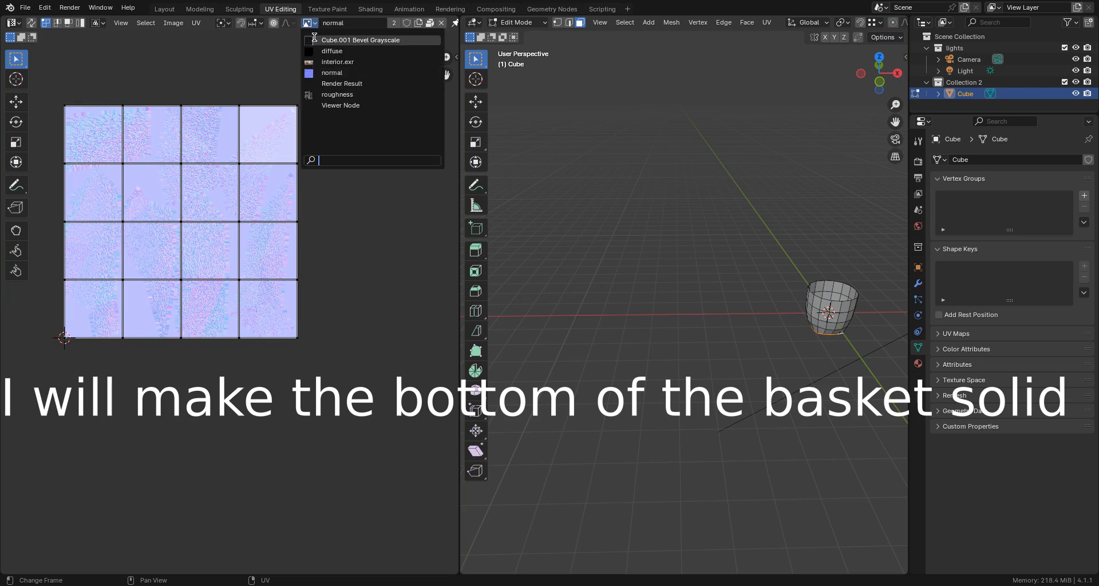
{"action": "left_click", "coordinate": [315, 38]}
{"action": "scroll", "coordinate": [233, 245], "scroll_direction": "up", "scroll_amount": 3}
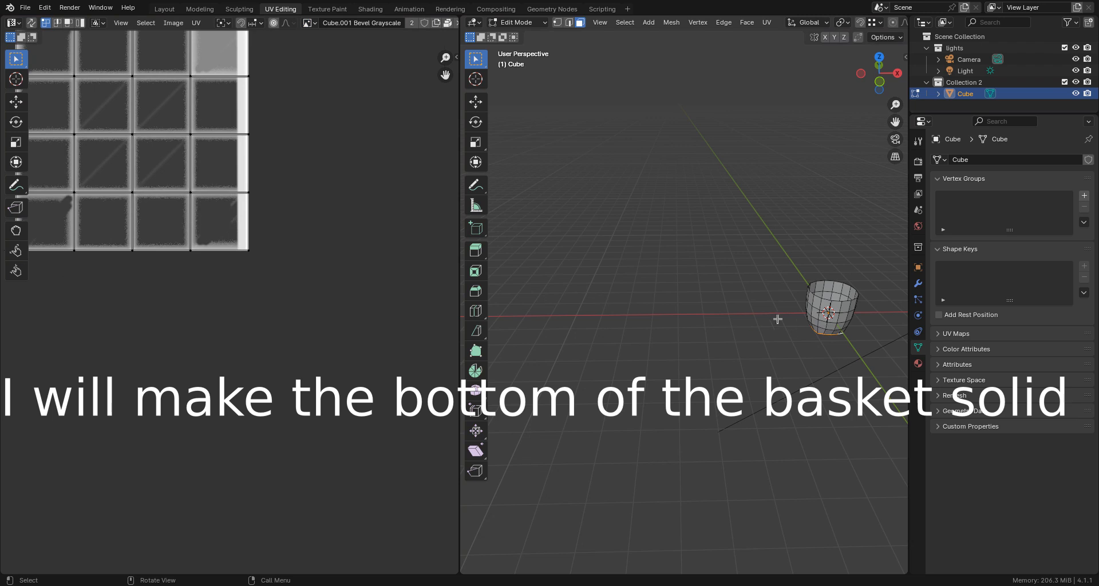
- Unwrap the selected bottom faces from the top view with Project from View (Bounds) and enable UV sync selection
{"action": "key", "text": "KP_7"}
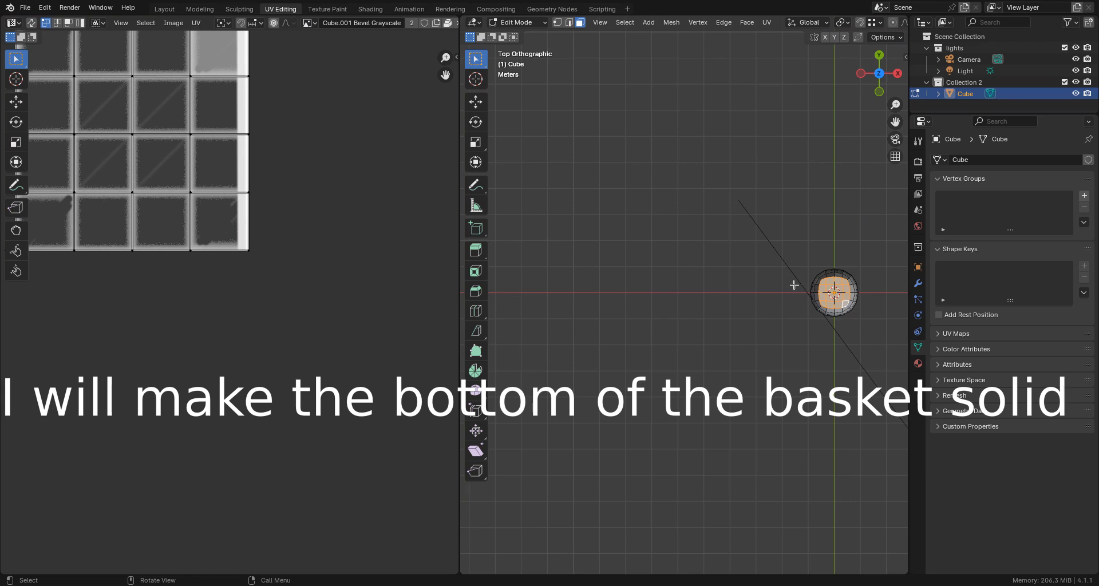
{"action": "key", "text": "u"}
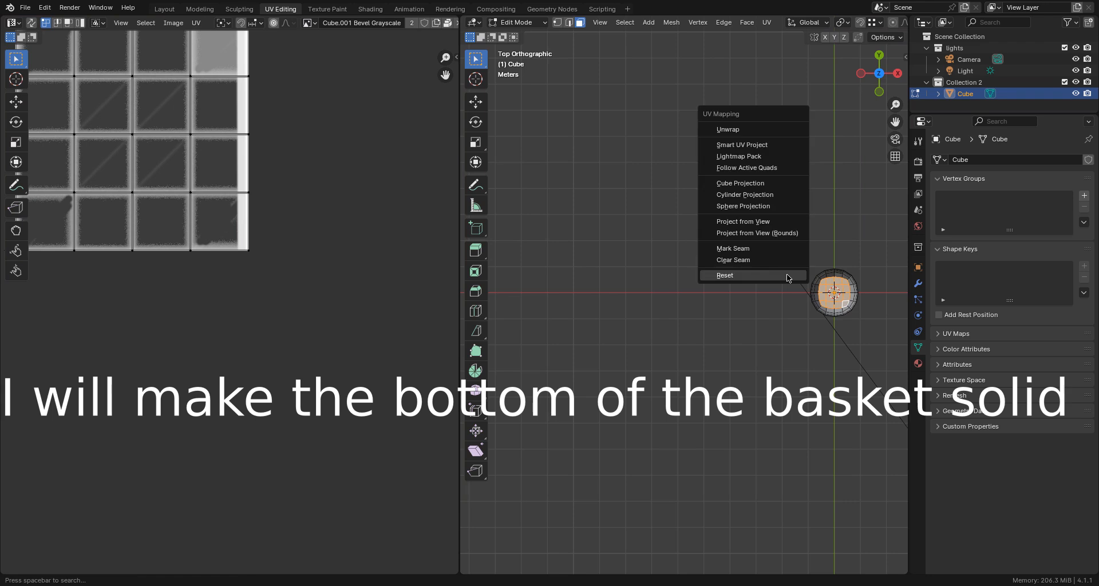
{"action": "left_click", "coordinate": [773, 234]}
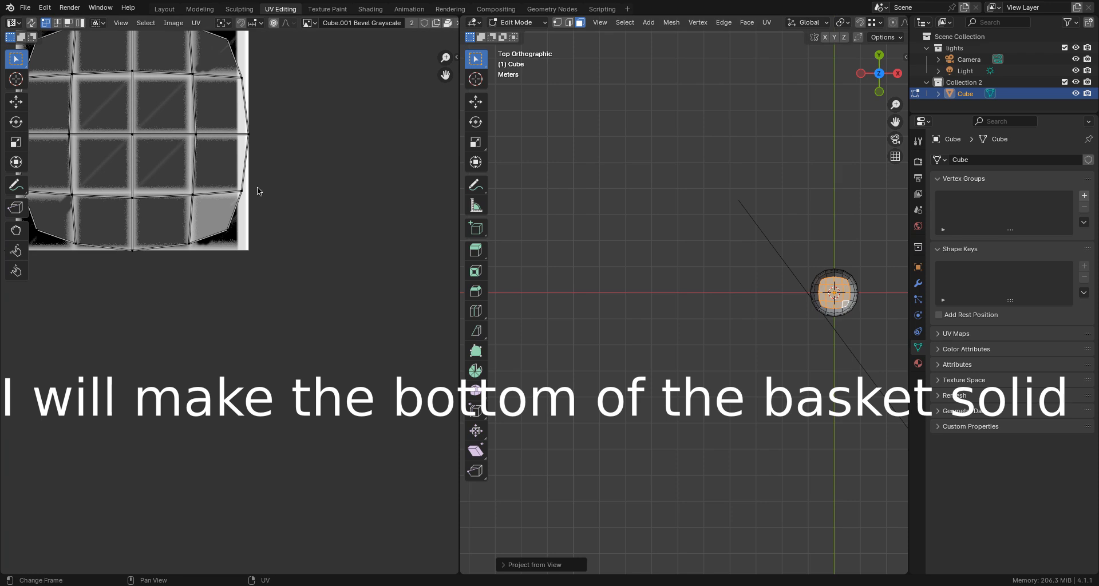
{"action": "scroll", "coordinate": [257, 192], "scroll_direction": "down", "scroll_amount": 2}
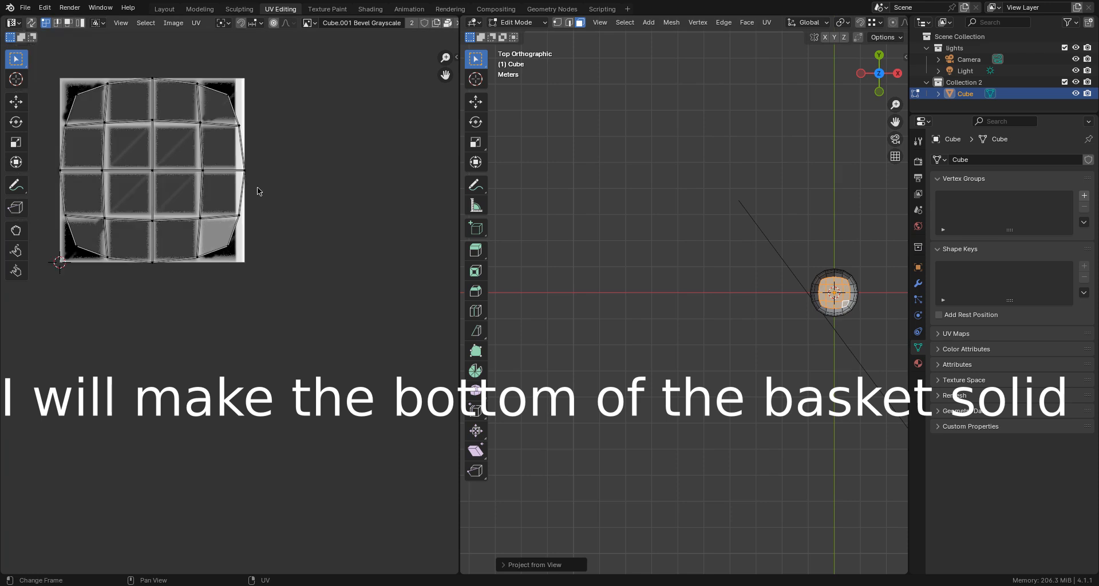
{"action": "left_click", "coordinate": [33, 22]}
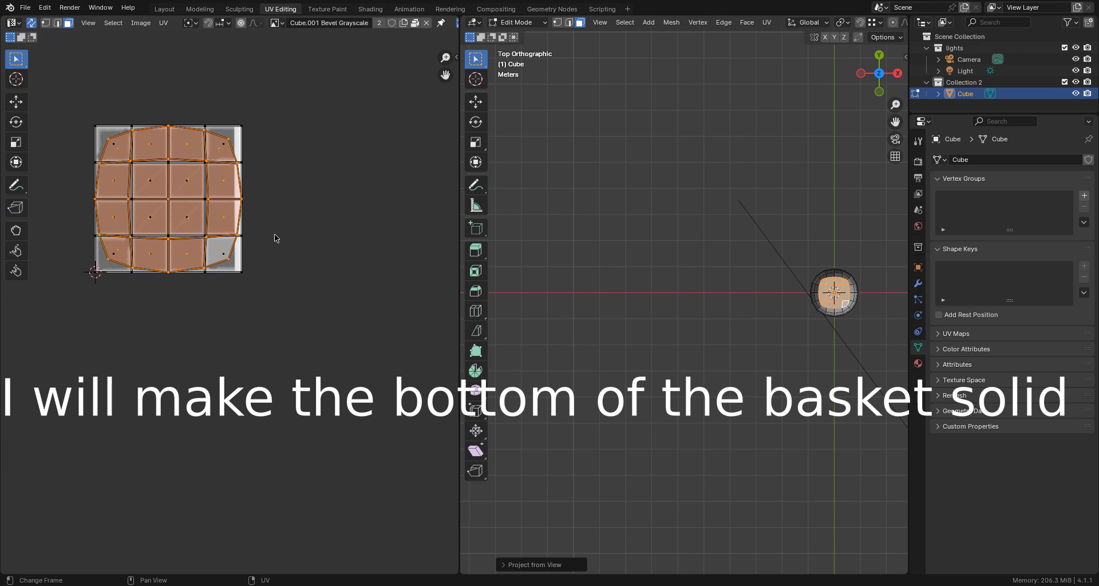
- Scale the selected bottom-face UVs to 0 and move the collapsed point onto the white strip in the image's lower-right corner
{"action": "key", "text": "s"}
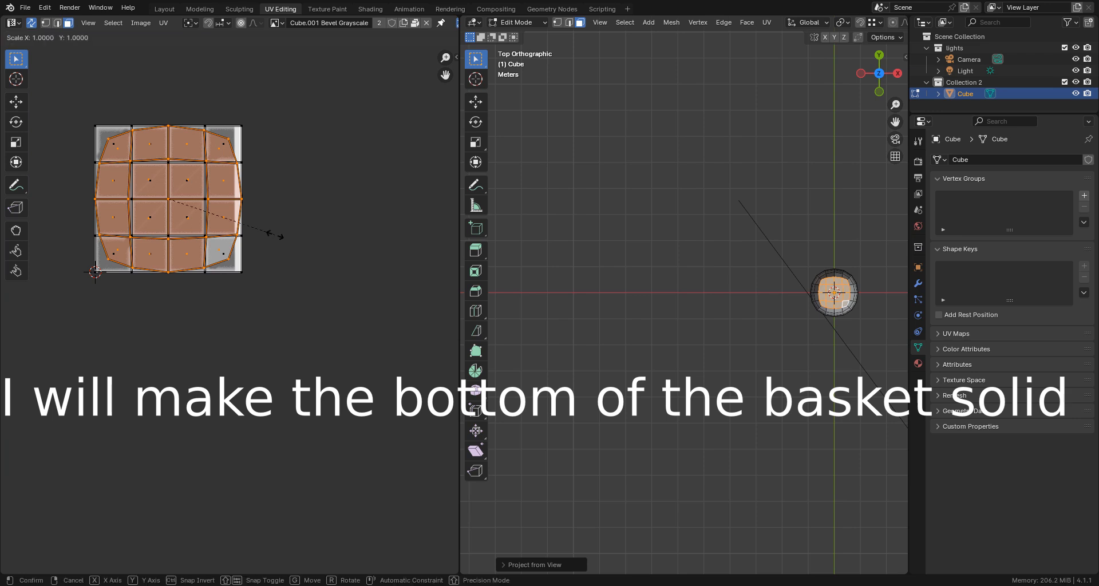
{"action": "type", "text": "0"}
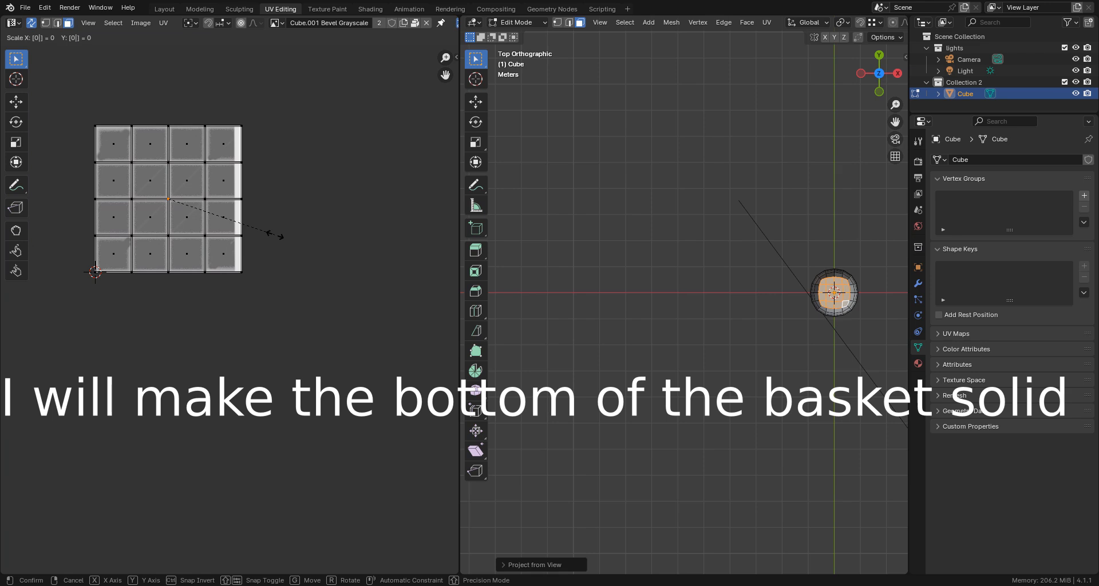
{"action": "key", "text": "Return"}
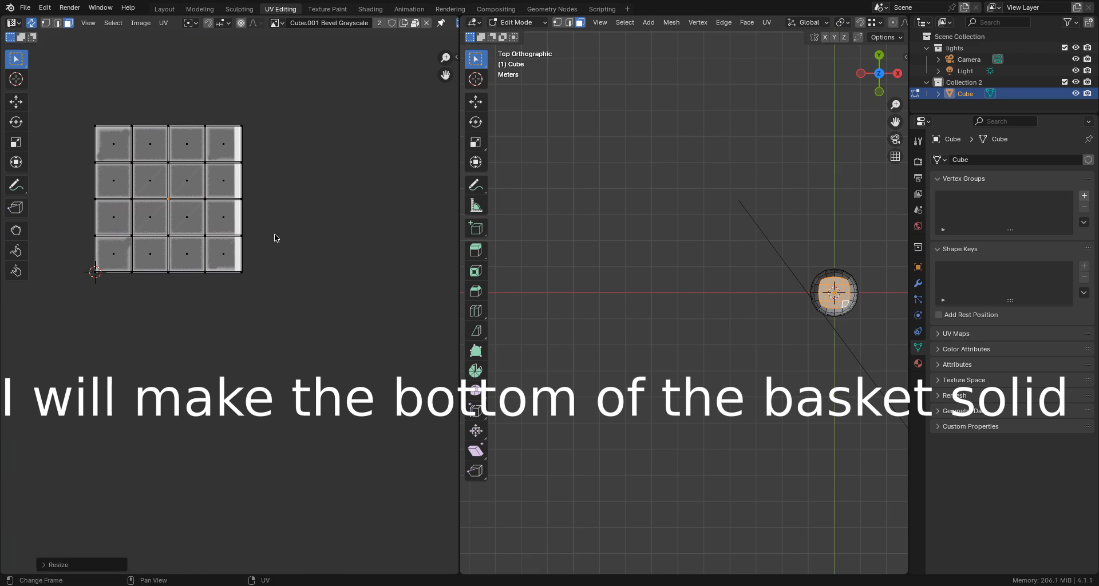
{"action": "scroll", "coordinate": [180, 218], "scroll_direction": "up", "scroll_amount": 3}
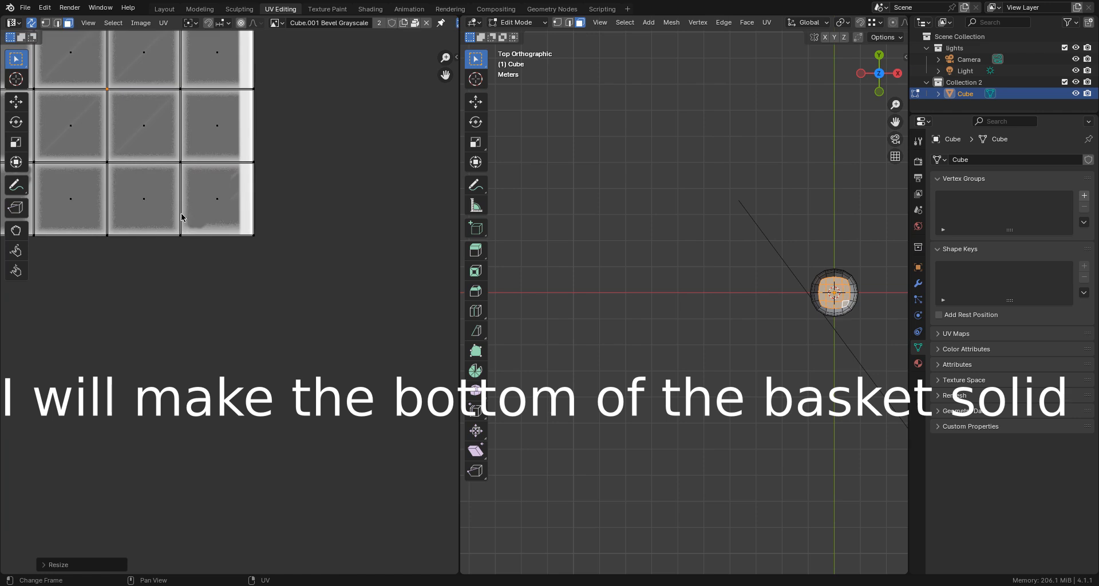
{"action": "key", "text": "g"}
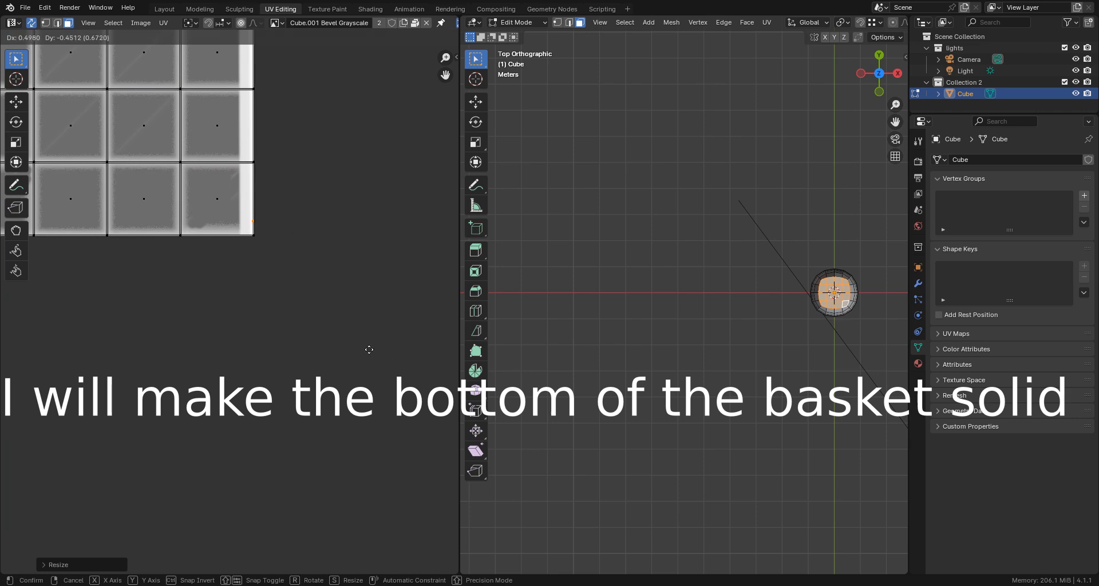
{"action": "left_click", "coordinate": [365, 352]}
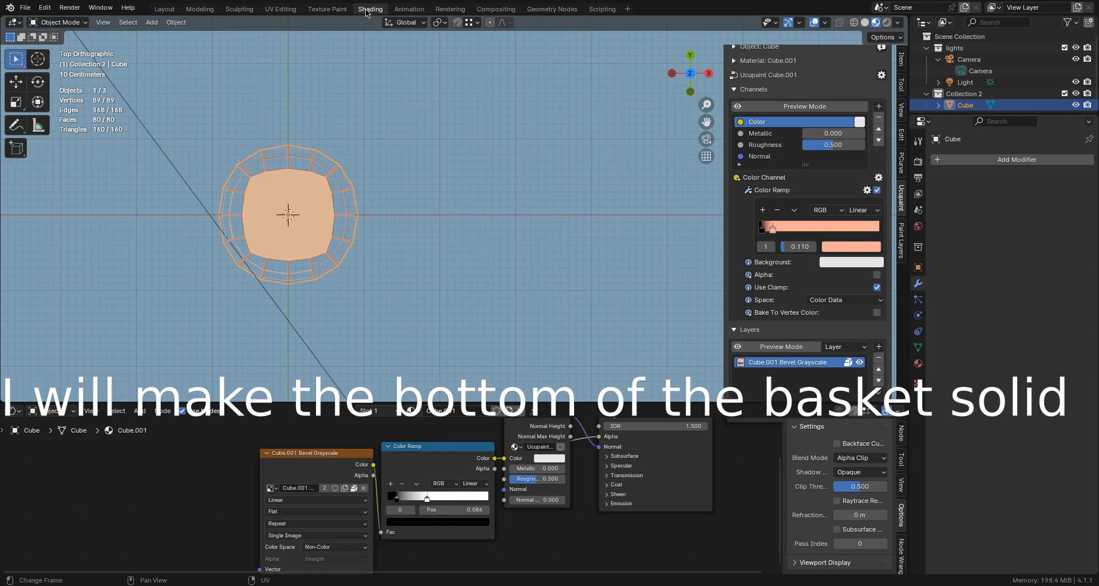
- Switch to the Shading workspace and inspect the basket's sides and bottom in perspective
{"action": "left_click", "coordinate": [369, 10]}
{"action": "middle_click_drag", "start_coordinate": [315, 158], "coordinate": [462, 62]}
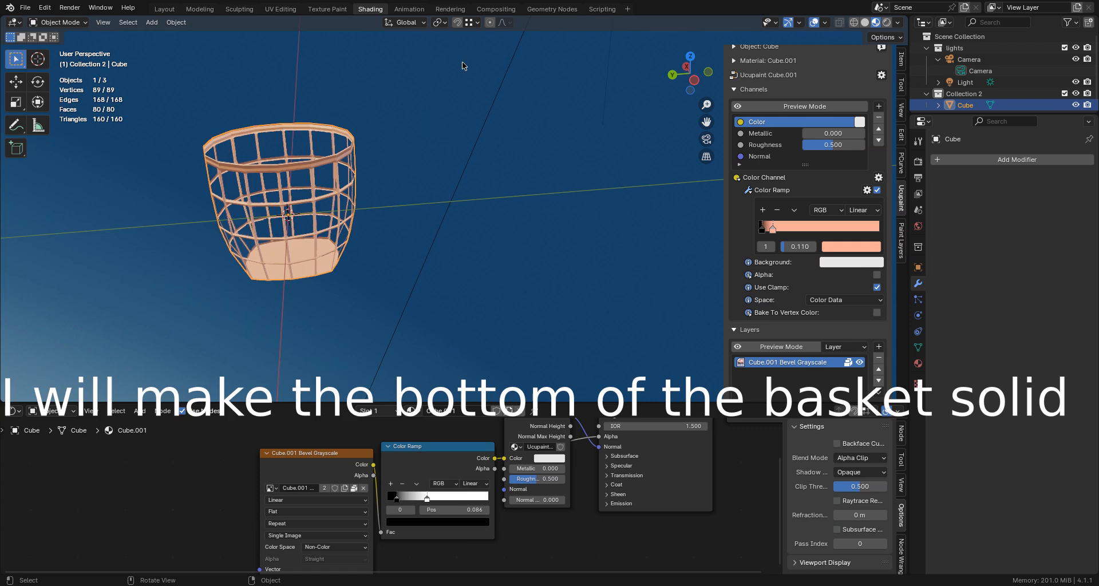
{"action": "scroll", "coordinate": [459, 57], "scroll_direction": "up", "scroll_amount": 4}
{"action": "middle_click_drag", "start_coordinate": [398, 235], "coordinate": [389, 253]}
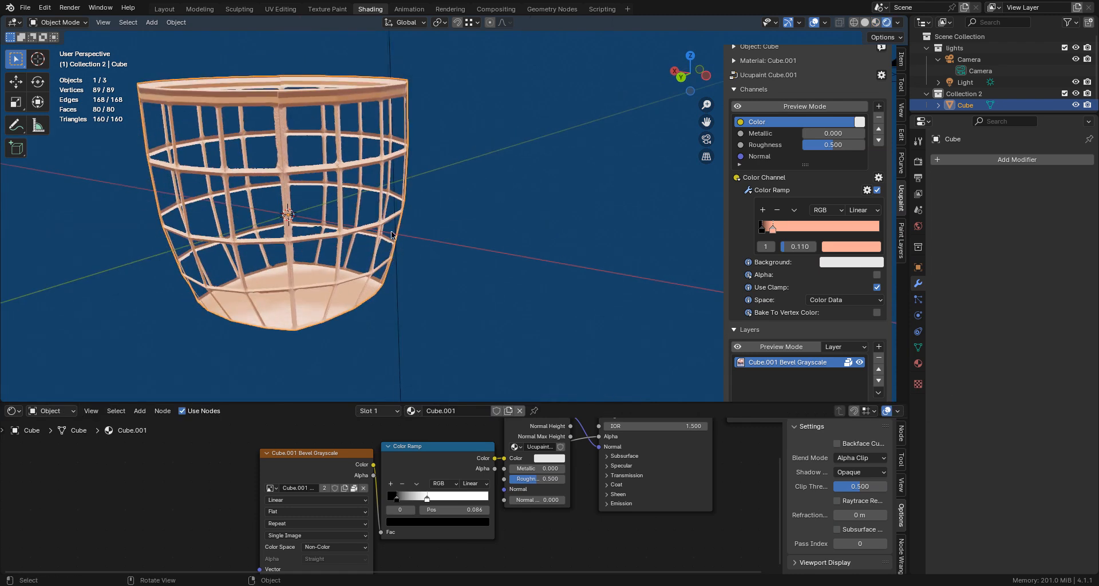
- Switch to the Texture Paint workspace and expand the Draw brush's texture settings
{"action": "left_click", "coordinate": [329, 10]}
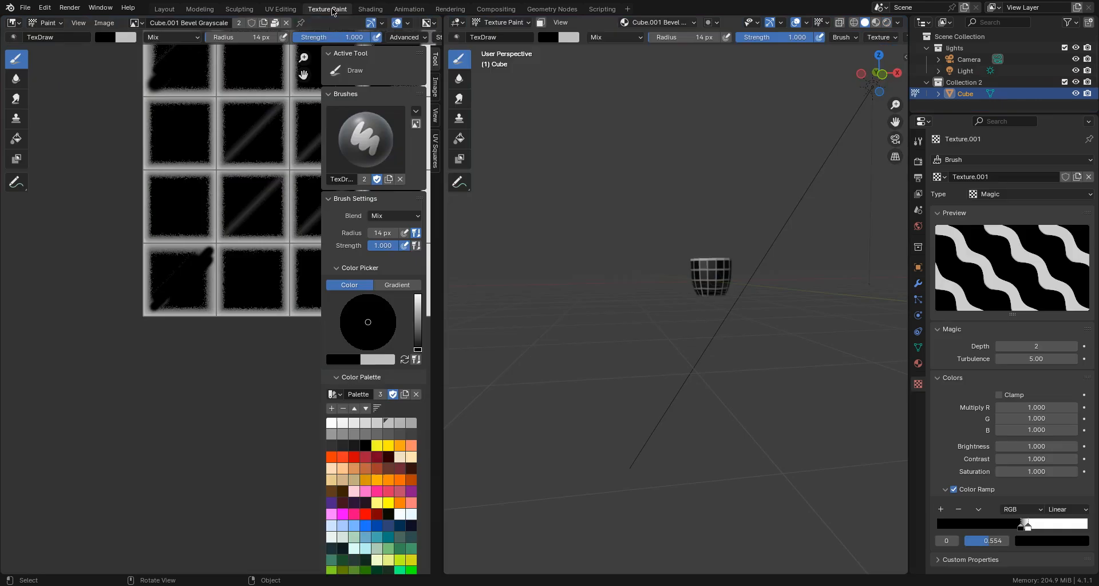
{"action": "scroll", "coordinate": [280, 235], "scroll_direction": "down", "scroll_amount": 3}
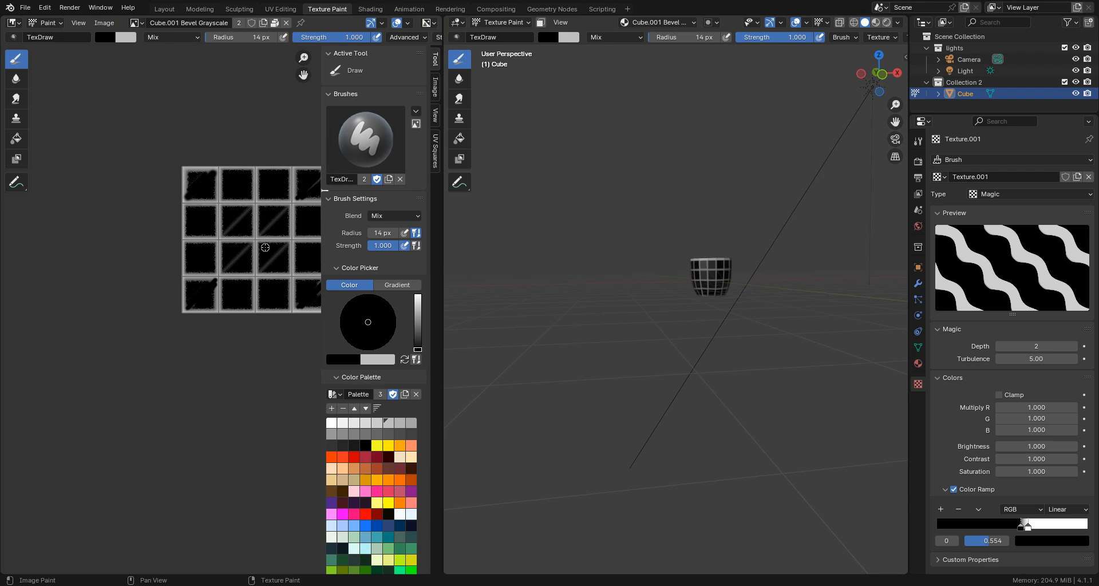
{"action": "middle_click_drag", "start_coordinate": [265, 246], "coordinate": [190, 310]}
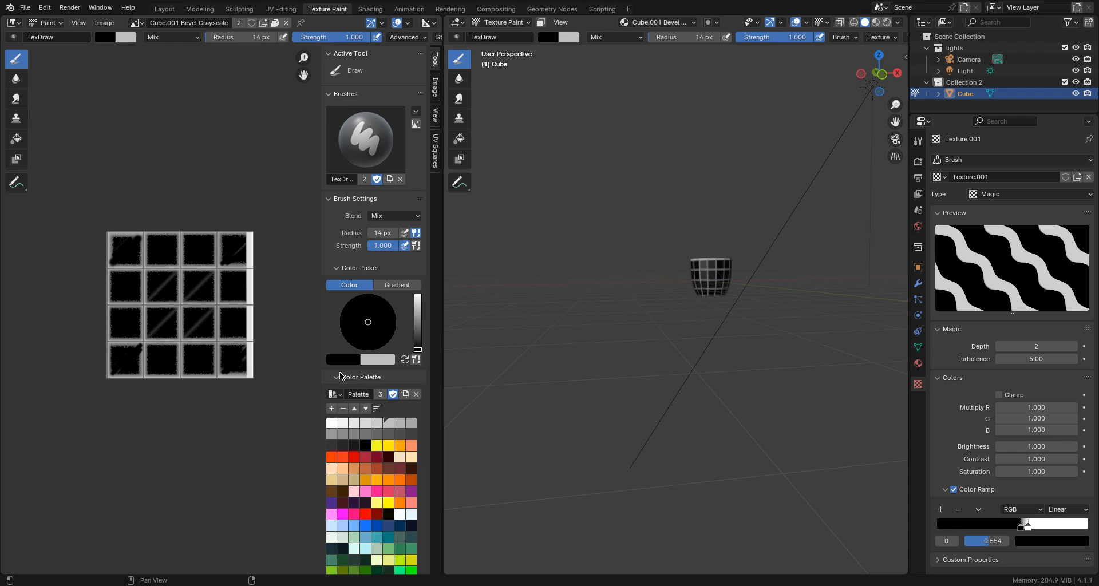
{"action": "scroll", "coordinate": [351, 389], "scroll_direction": "down", "scroll_amount": 6}
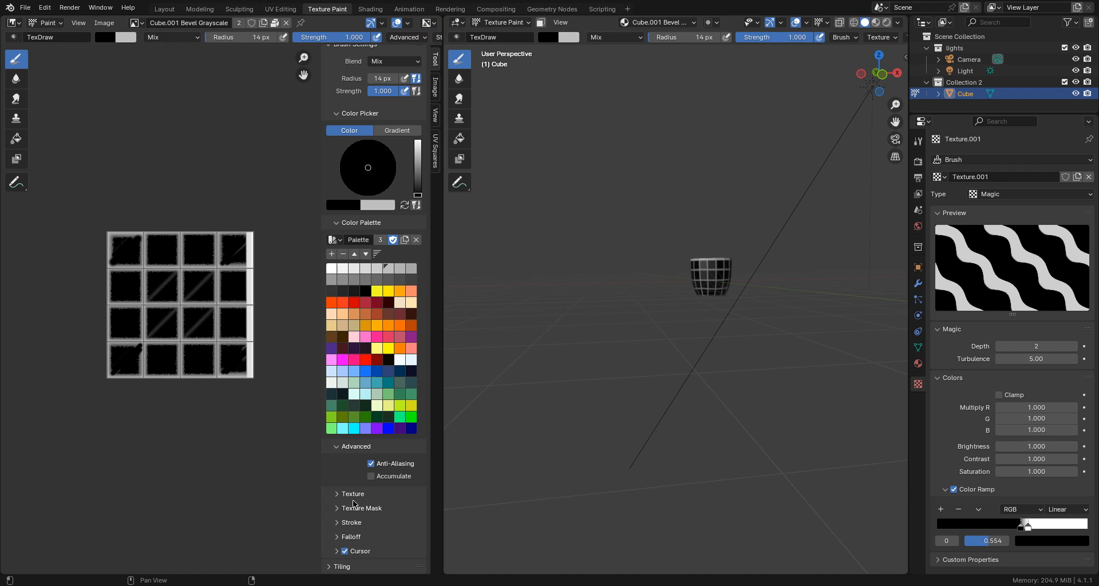
{"action": "left_click", "coordinate": [336, 493]}
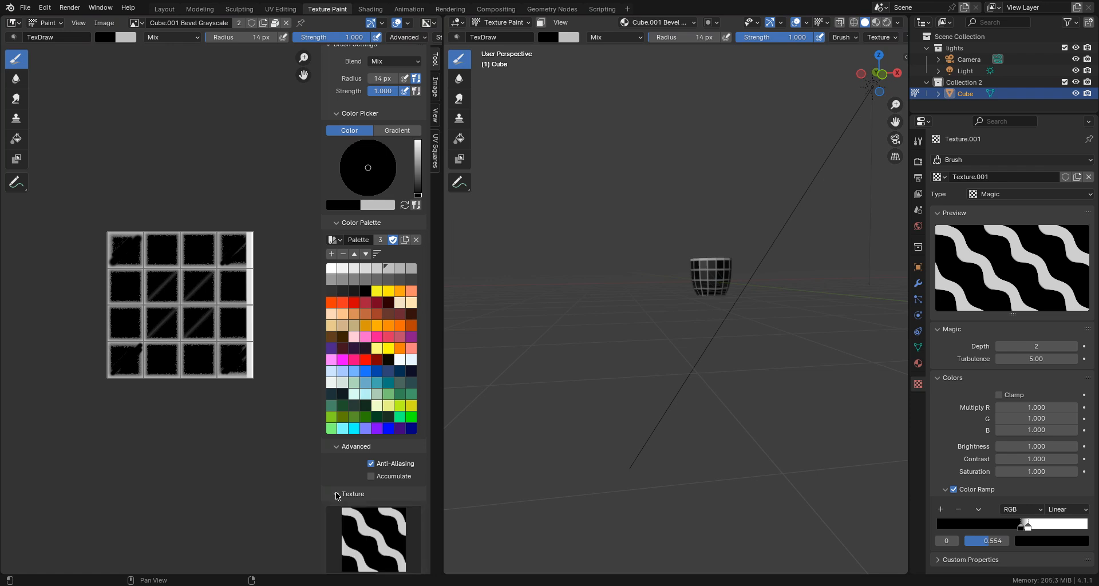
{"action": "scroll", "coordinate": [374, 501], "scroll_direction": "down", "scroll_amount": 5}
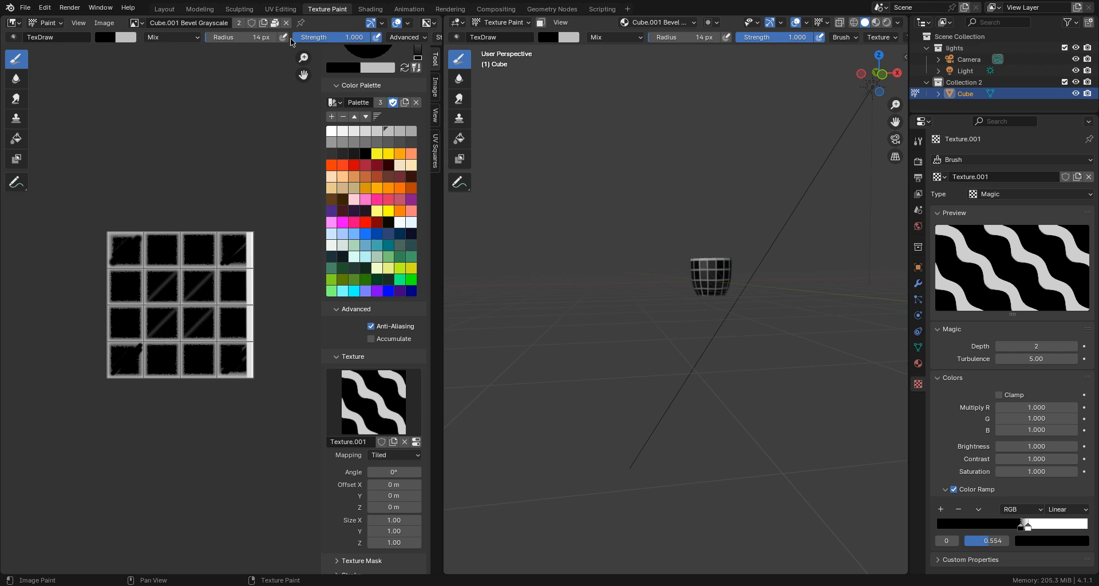
- Give the Draw brush a flat full-strength falloff curve, a 267 px radius and white as the paint colour
{"action": "middle_click_drag", "start_coordinate": [292, 39], "coordinate": [182, 50]}
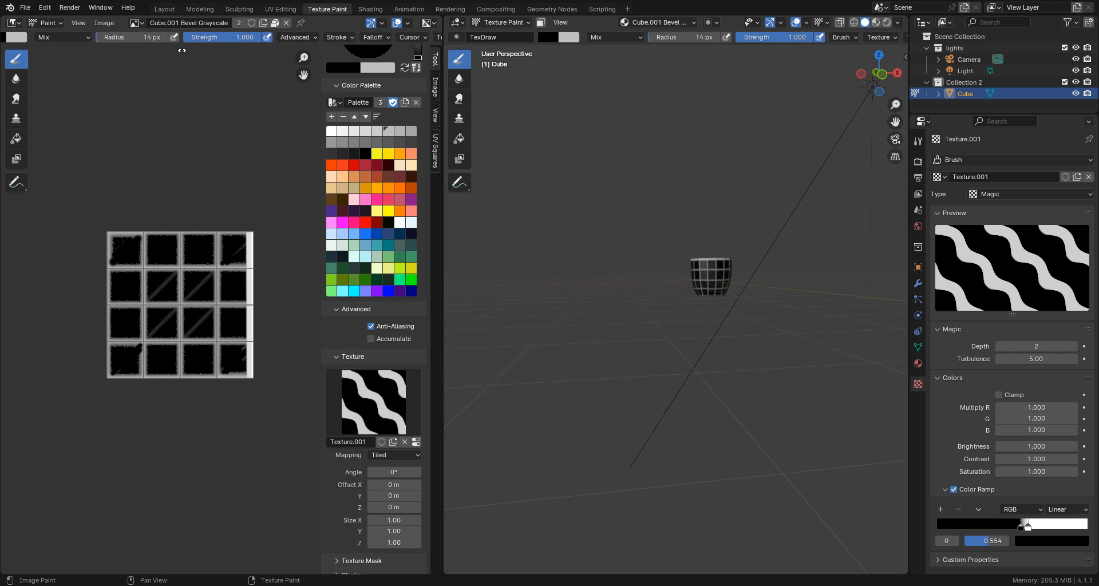
{"action": "left_click", "coordinate": [376, 37]}
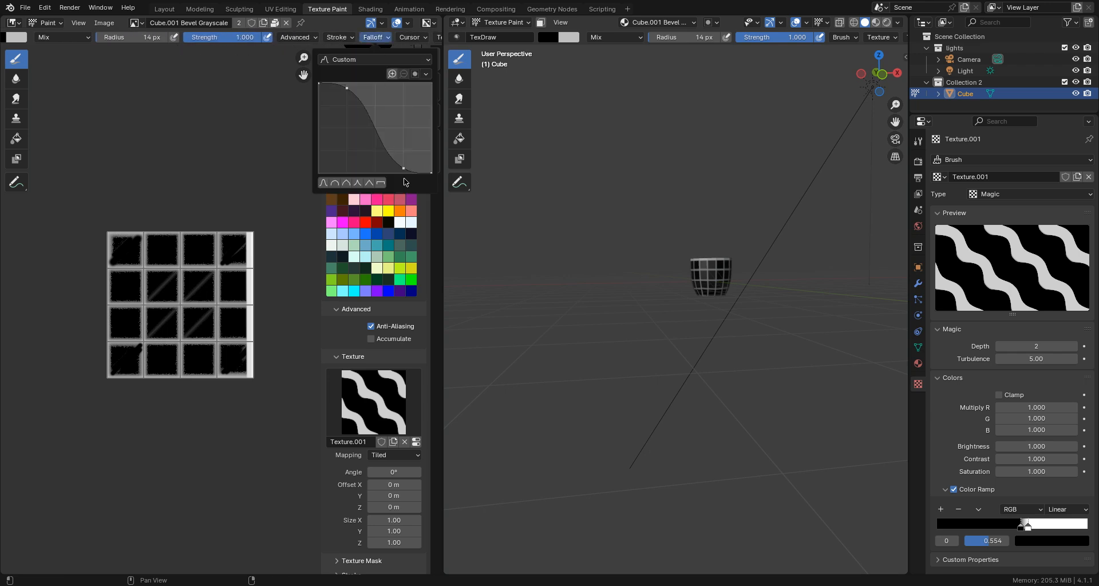
{"action": "left_click", "coordinate": [378, 182]}
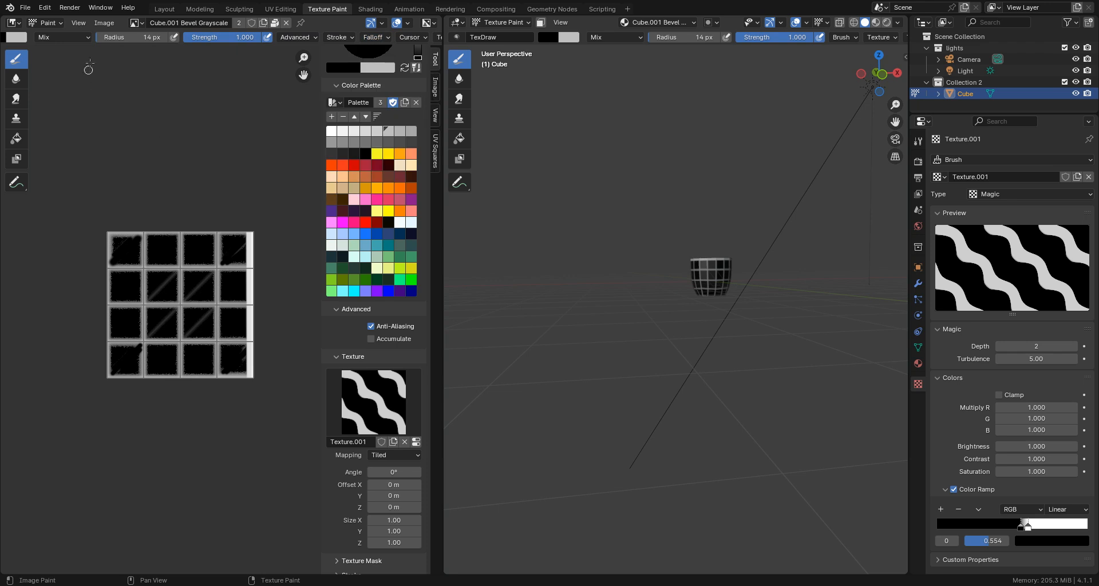
{"action": "left_click_drag", "start_coordinate": [109, 39], "coordinate": [144, 38]}
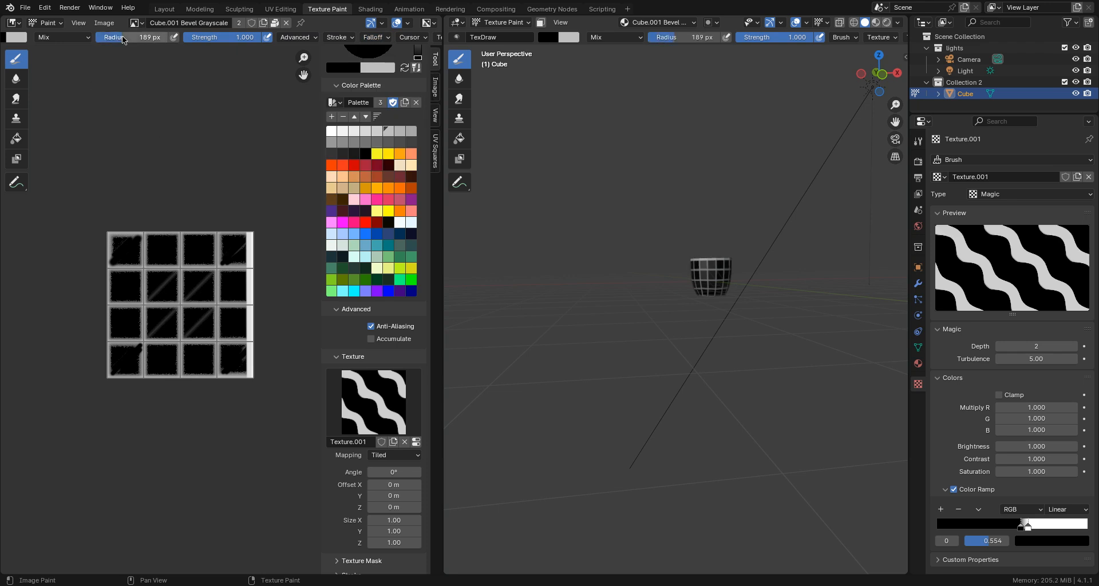
{"action": "left_click", "coordinate": [201, 213]}
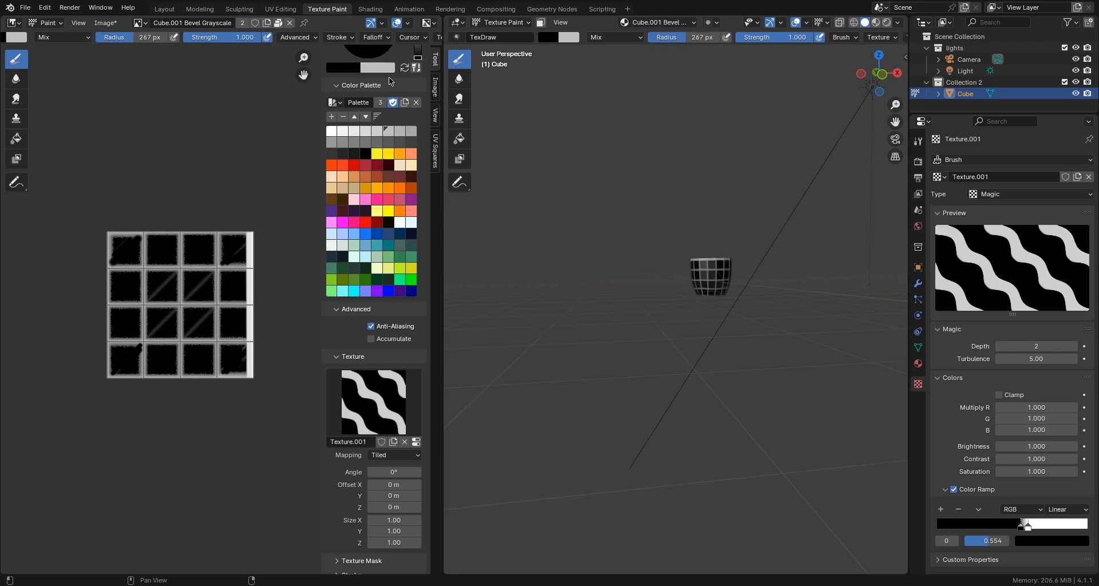
{"action": "left_click", "coordinate": [331, 131]}
{"action": "scroll", "coordinate": [362, 82], "scroll_direction": "up", "scroll_amount": 3}
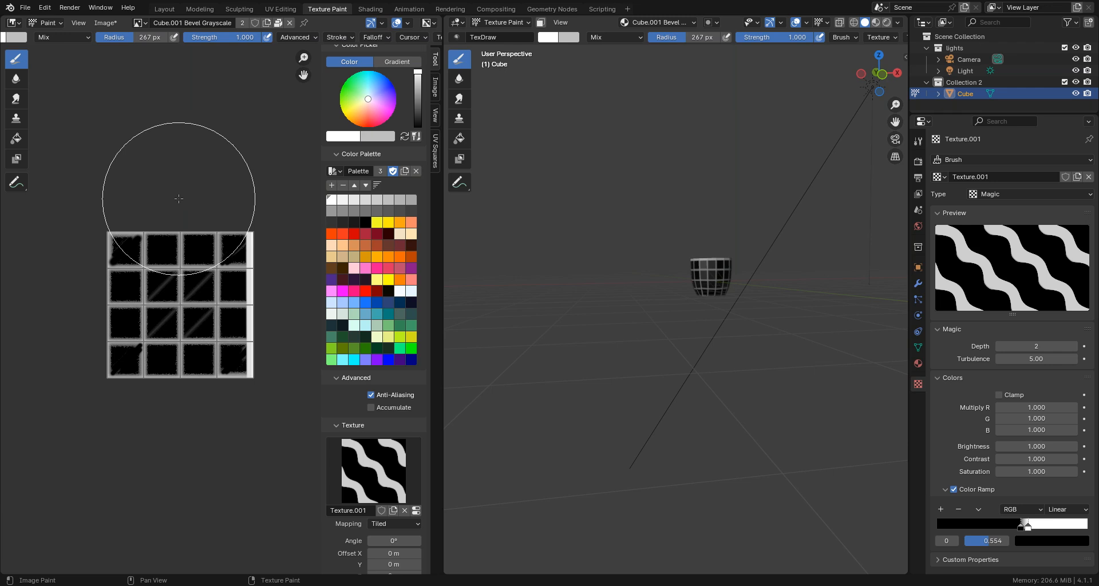
- Try painting the wavy Texture.001 pattern over the whole Bevel Grayscale image, and undo the stroke
{"action": "left_click_drag", "start_coordinate": [179, 198], "coordinate": [176, 396]}
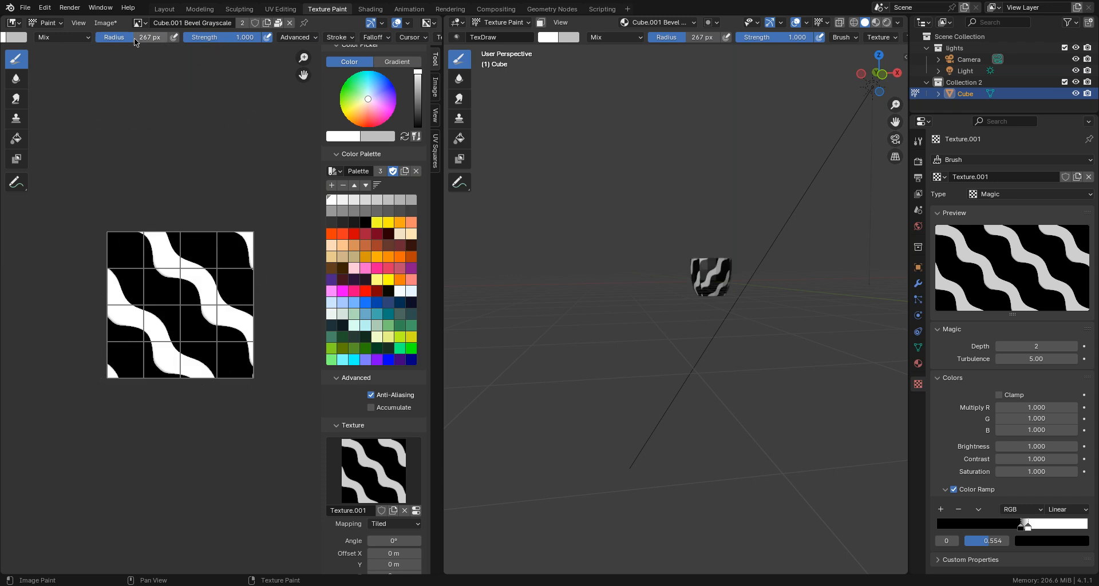
{"action": "scroll", "coordinate": [370, 469], "scroll_direction": "down", "scroll_amount": 4}
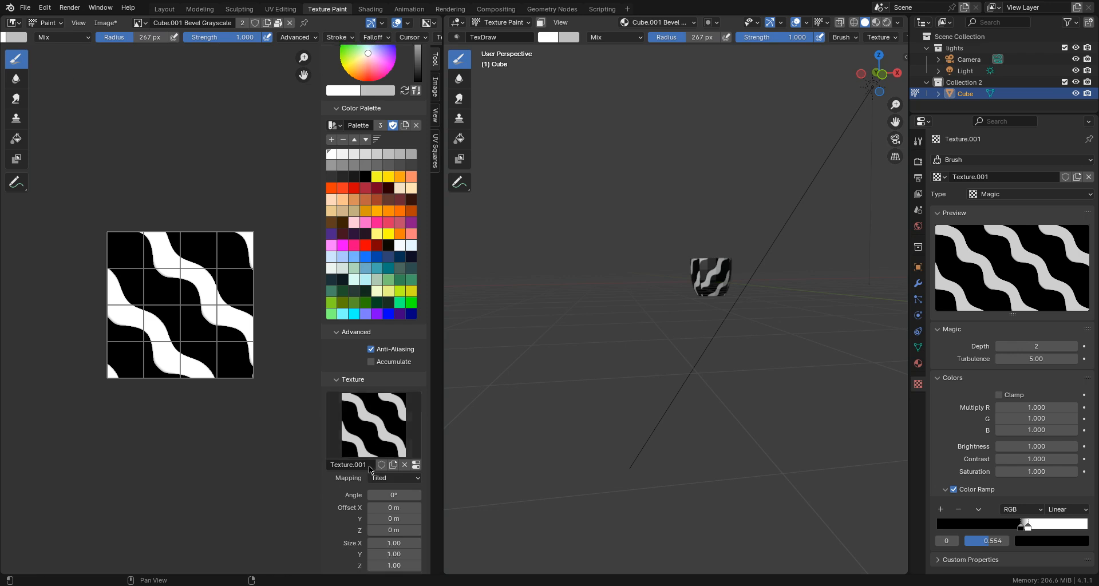
{"action": "scroll", "coordinate": [369, 469], "scroll_direction": "down", "scroll_amount": 2}
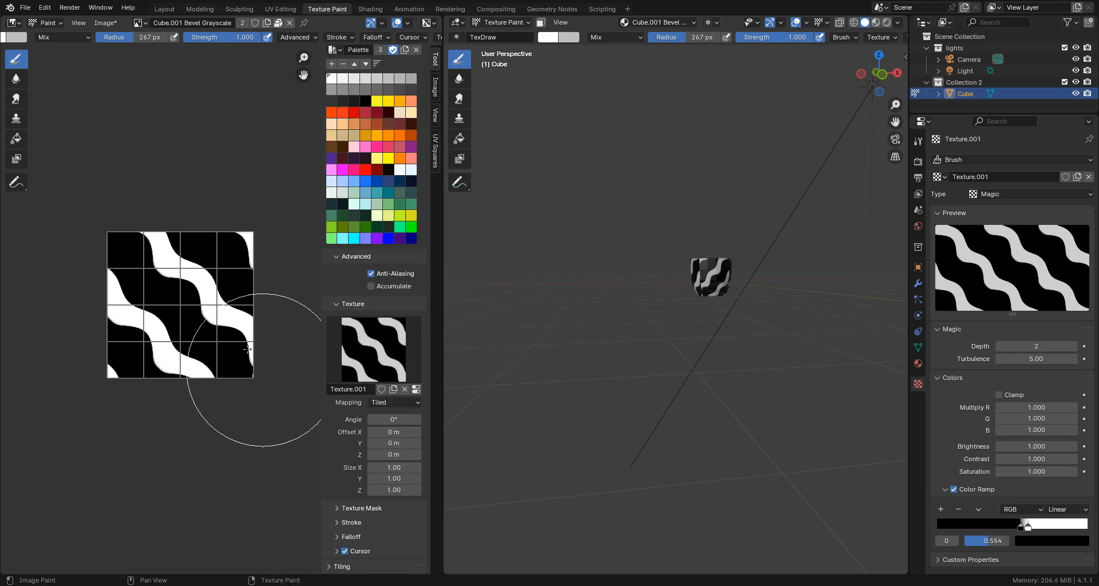
{"action": "key", "text": "ctrl+z"}
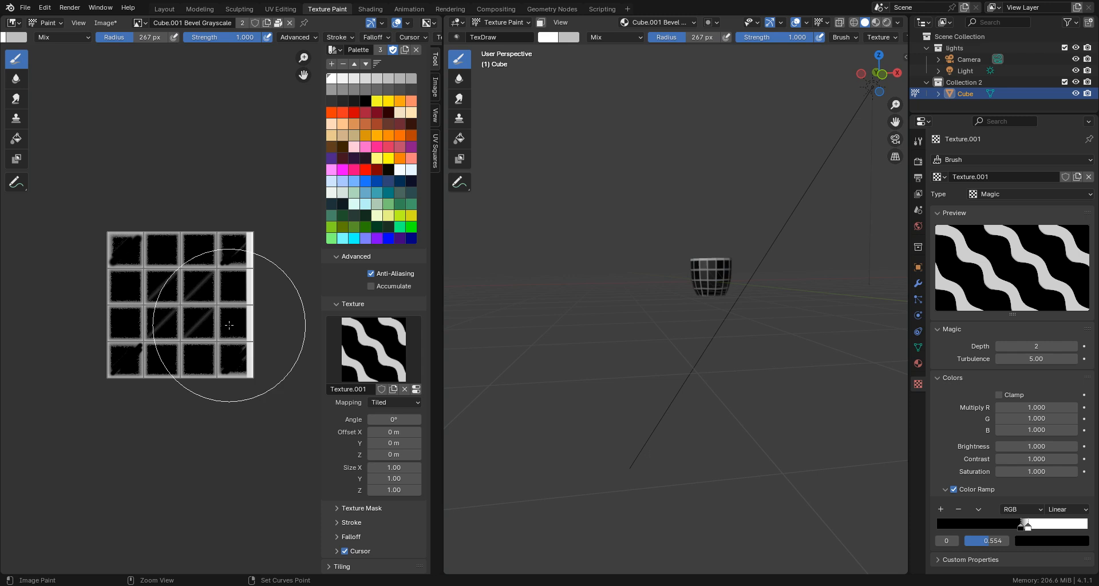
- Set the brush texture size to 4.80 on X, Y and Z, try a stroke down the image, and undo it
{"action": "left_click_drag", "start_coordinate": [390, 465], "coordinate": [406, 489]}
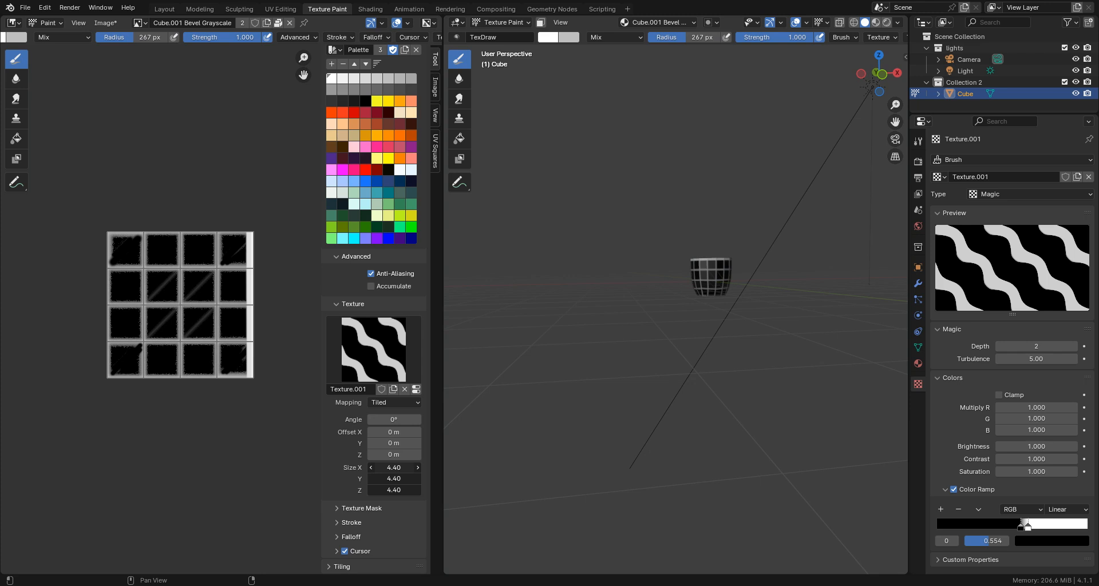
{"action": "left_click_drag", "start_coordinate": [412, 490], "coordinate": [412, 490]}
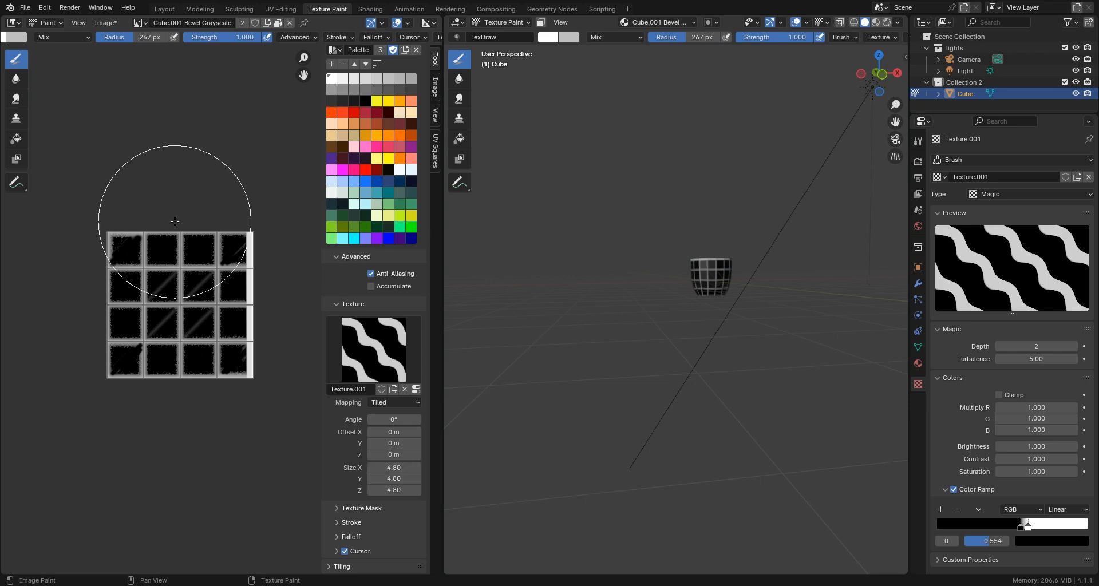
{"action": "left_click_drag", "start_coordinate": [177, 208], "coordinate": [174, 435]}
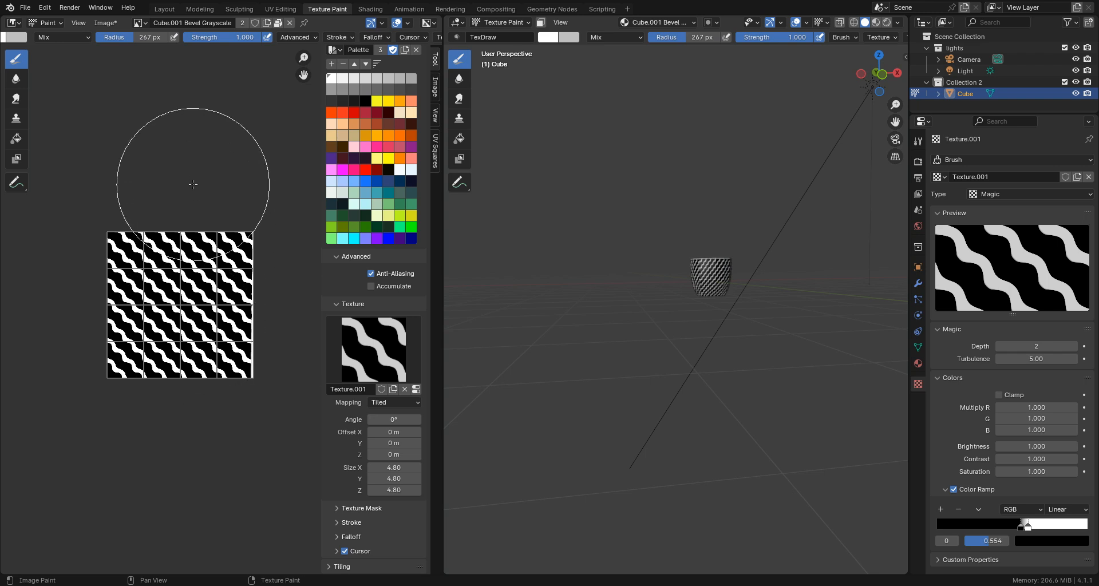
{"action": "key", "text": "ctrl+z"}
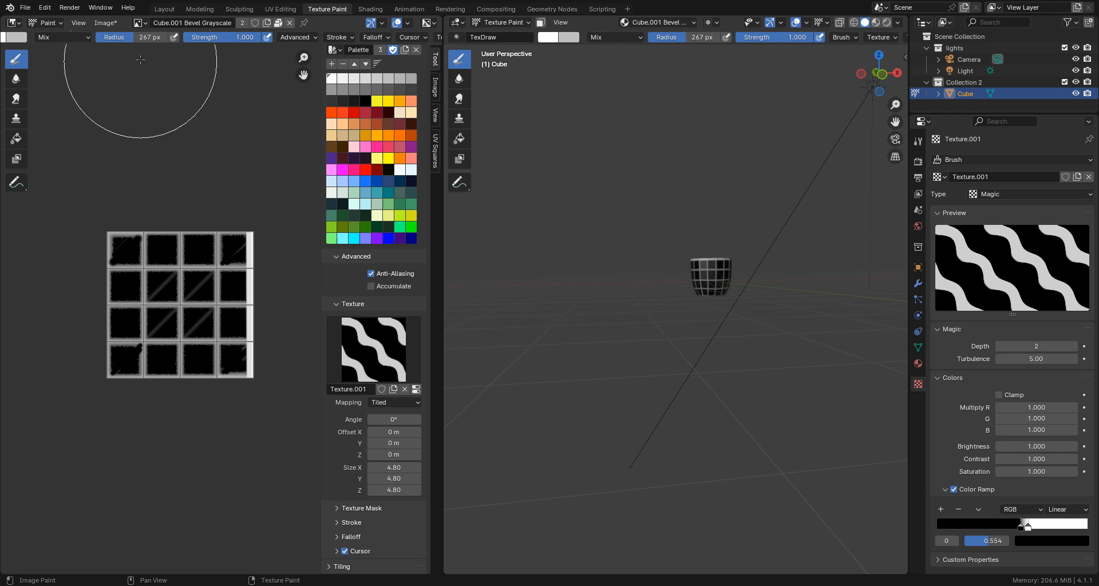
- Try painting the wavy pattern down the middle of the image with a 181 px brush radius, and undo the stroke
{"action": "left_click_drag", "start_coordinate": [133, 39], "coordinate": [103, 39]}
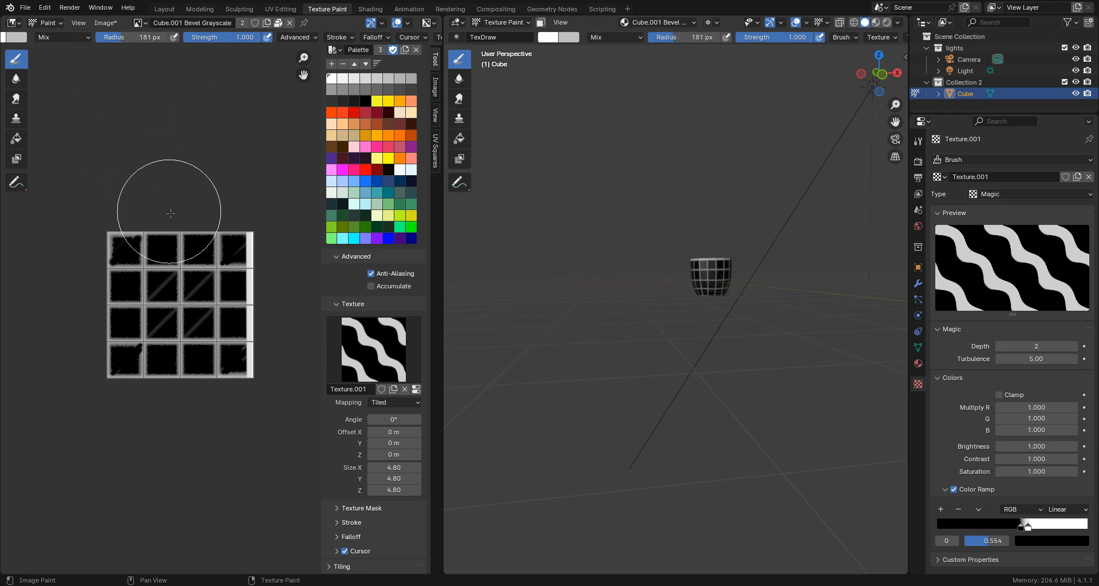
{"action": "left_click_drag", "start_coordinate": [178, 222], "coordinate": [179, 399]}
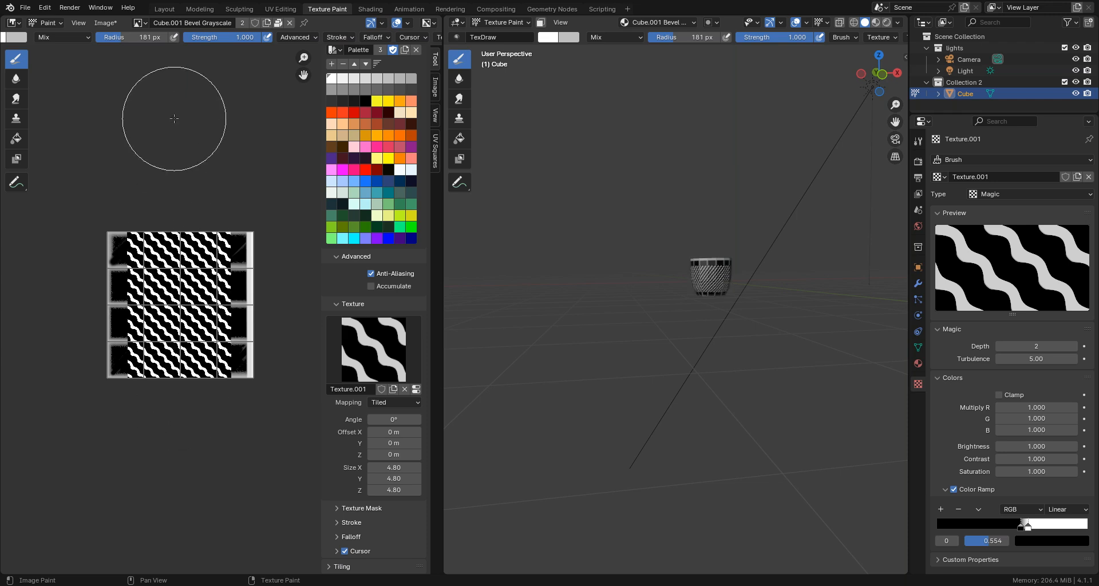
{"action": "key", "text": "ctrl+z"}
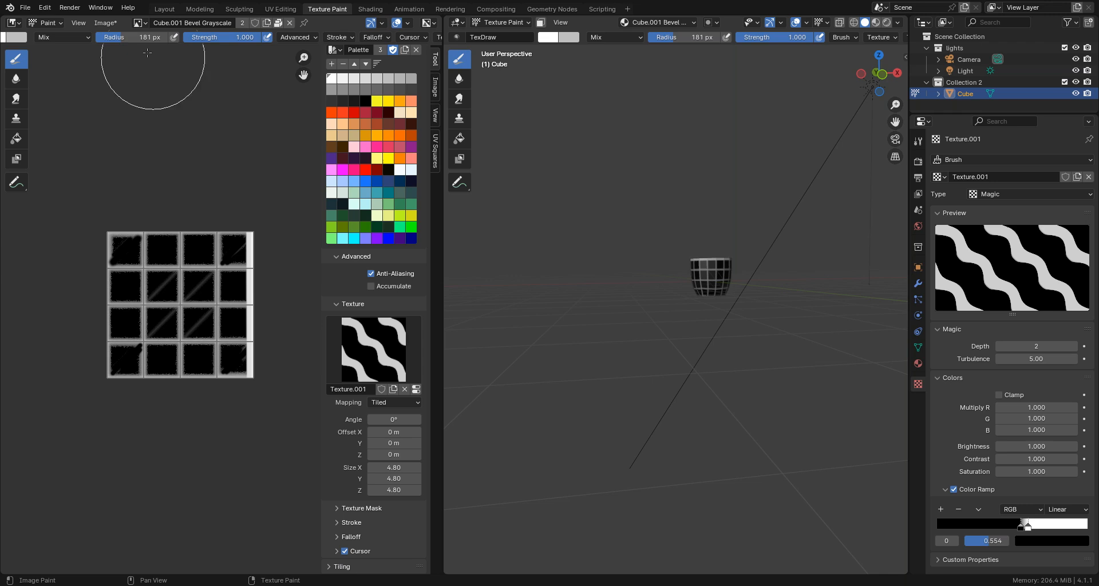
- Try a 228 px brush radius for the wavy pattern stroke down the image, and undo the stroke
{"action": "left_click_drag", "start_coordinate": [127, 39], "coordinate": [154, 39]}
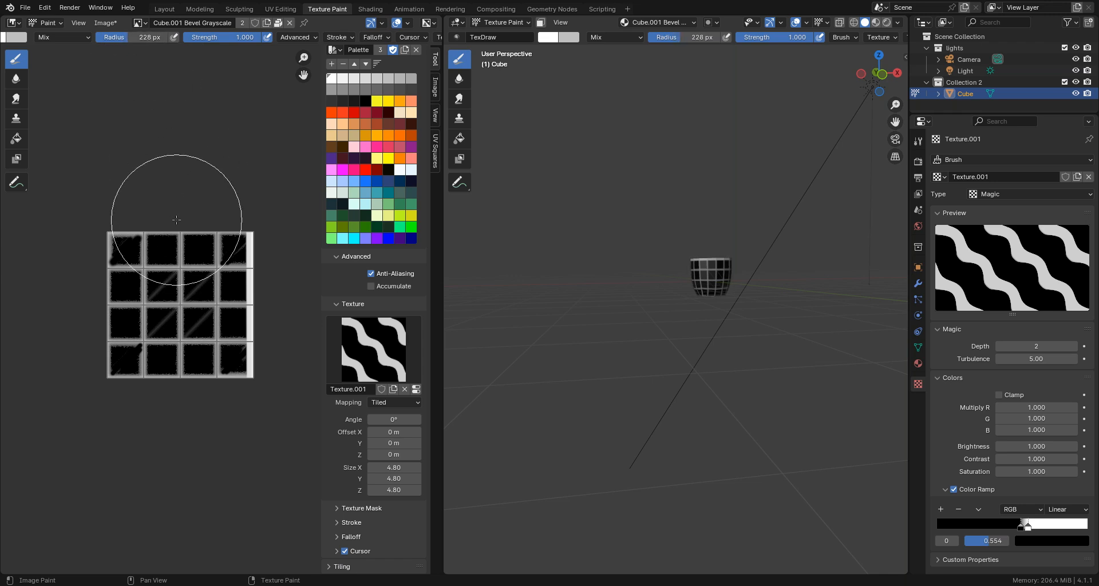
{"action": "left_click_drag", "start_coordinate": [176, 220], "coordinate": [174, 408]}
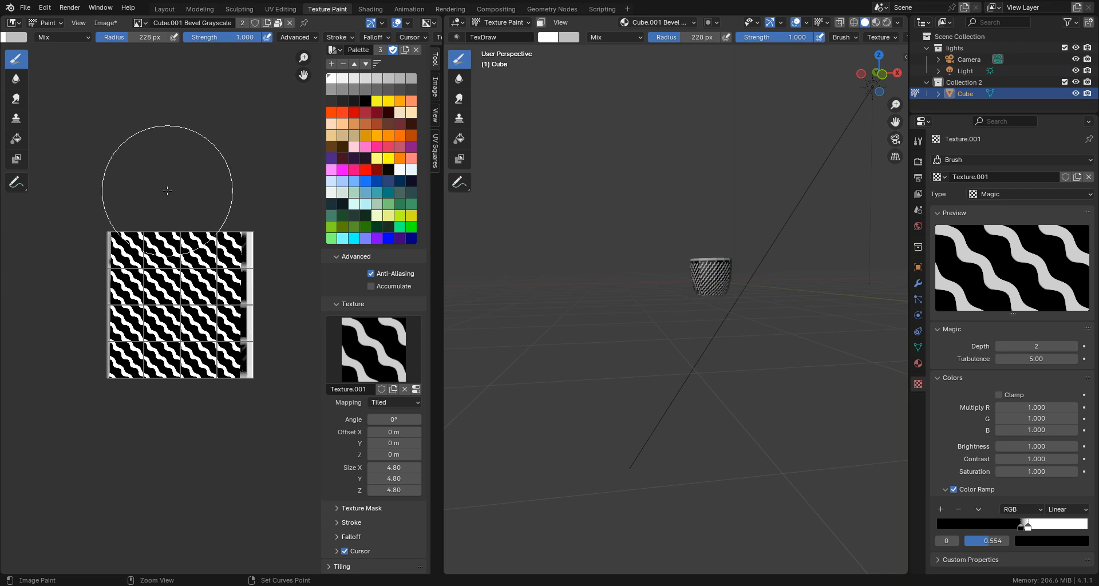
{"action": "key", "text": "ctrl+z"}
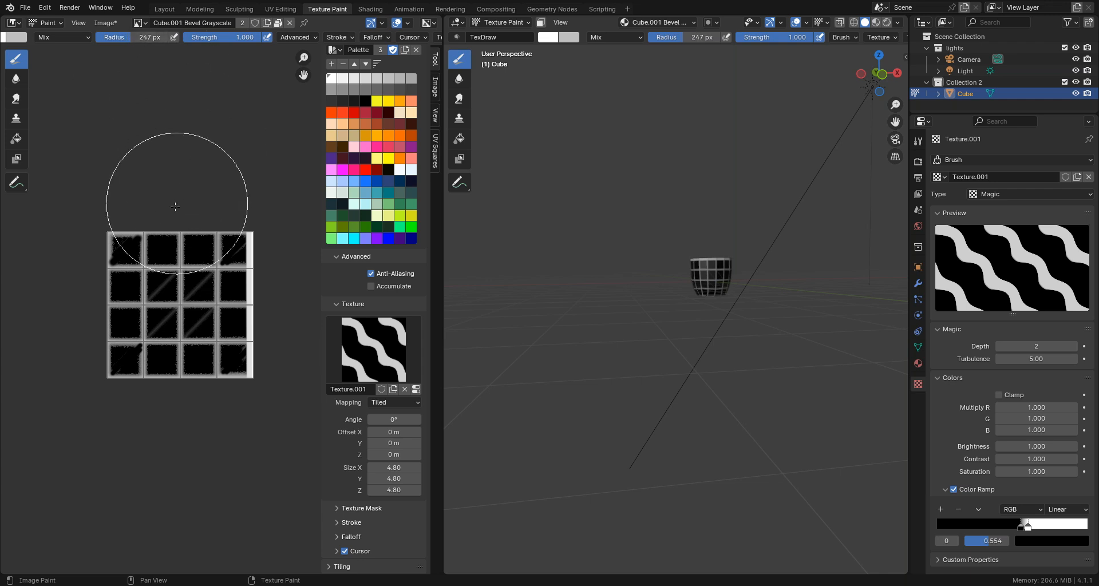
- Paint the wavy pattern down the whole Bevel Grayscale image with a 247 px brush radius and save the image
{"action": "left_click_drag", "start_coordinate": [176, 220], "coordinate": [177, 387]}
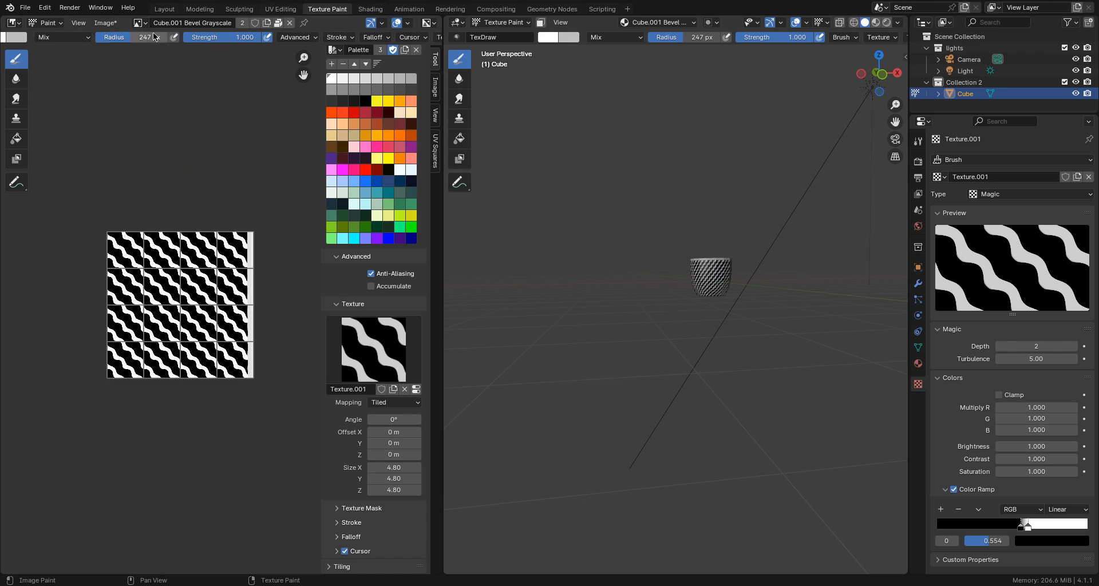
{"action": "left_click", "coordinate": [105, 23]}
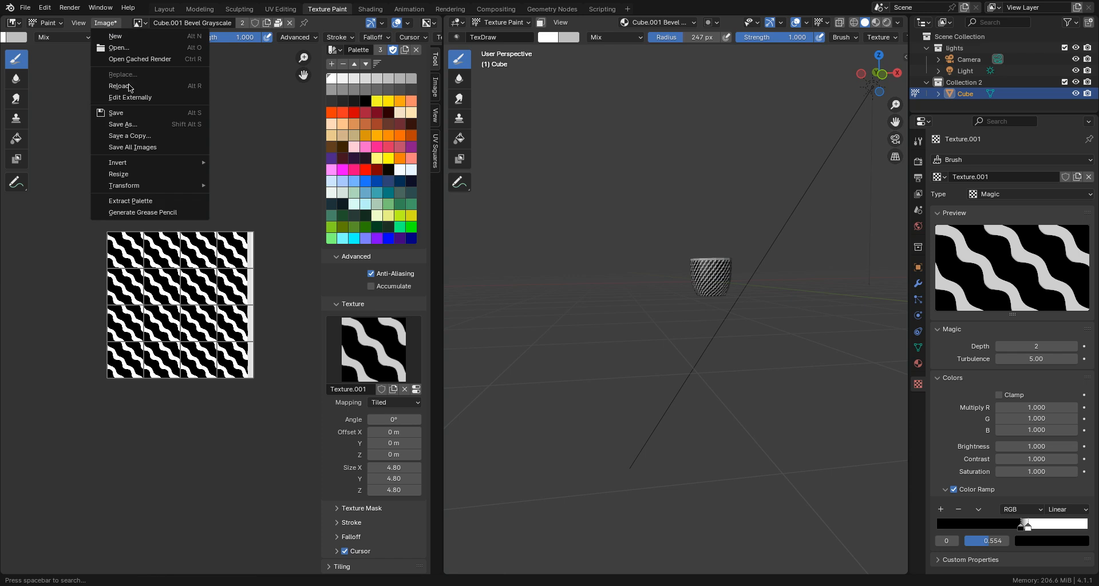
{"action": "left_click", "coordinate": [123, 112]}
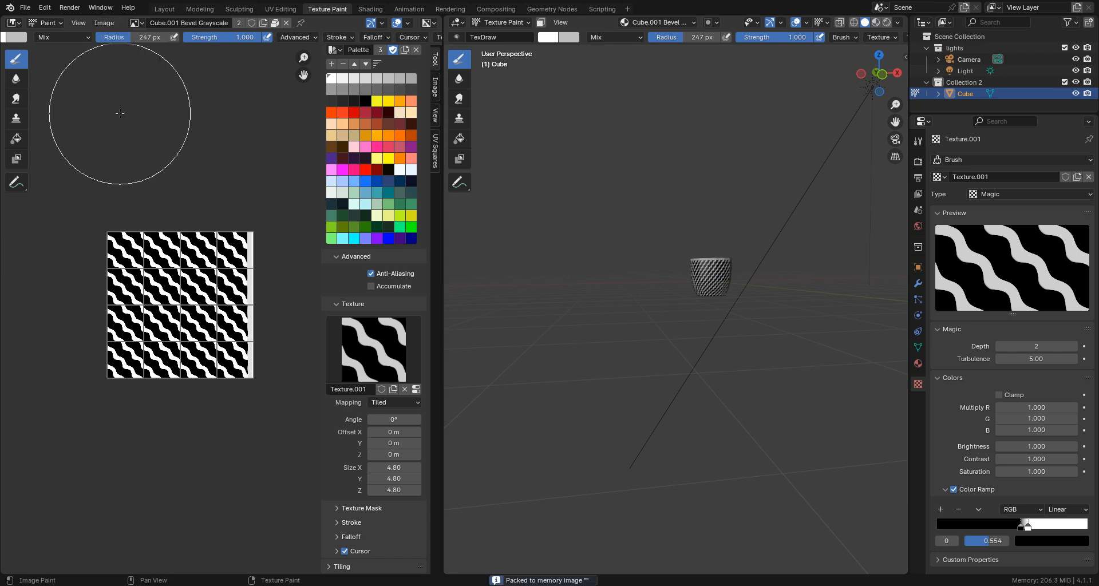
- In the Shading workspace, add a large ground plane and move it about 1.543 m along global Z to the basket's base
{"action": "left_click", "coordinate": [370, 9]}
{"action": "mouse_move", "coordinate": [366, 194]}
{"action": "middle_mouse_down"}
{"action": "mouse_move", "coordinate": [362, 143]}
{"action": "mouse_move", "coordinate": [368, 169]}
{"action": "mouse_move", "coordinate": [420, 174]}
{"action": "mouse_move", "coordinate": [486, 258]}
{"action": "mouse_move", "coordinate": [544, 301]}
{"action": "mouse_move", "coordinate": [272, 154]}
{"action": "mouse_move", "coordinate": [272, 214]}
{"action": "mouse_move", "coordinate": [292, 215]}
{"action": "middle_mouse_up"}
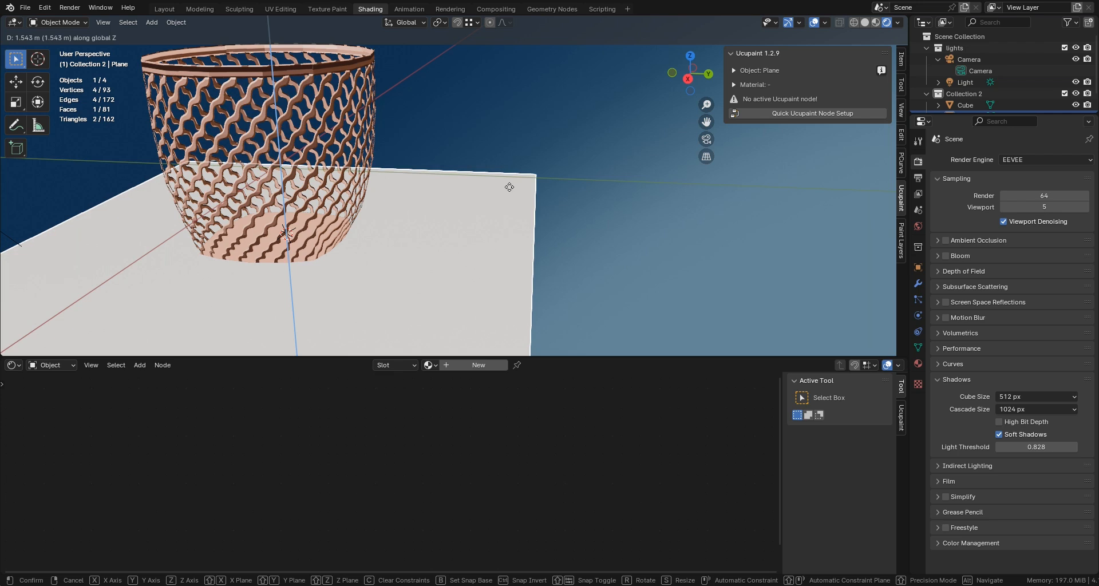
{"action": "left_click", "coordinate": [509, 187]}
- Try the Opaque and Alpha Clip shadow modes on the basket's material, and settle on Alpha Hashed
{"action": "left_click", "coordinate": [363, 162]}
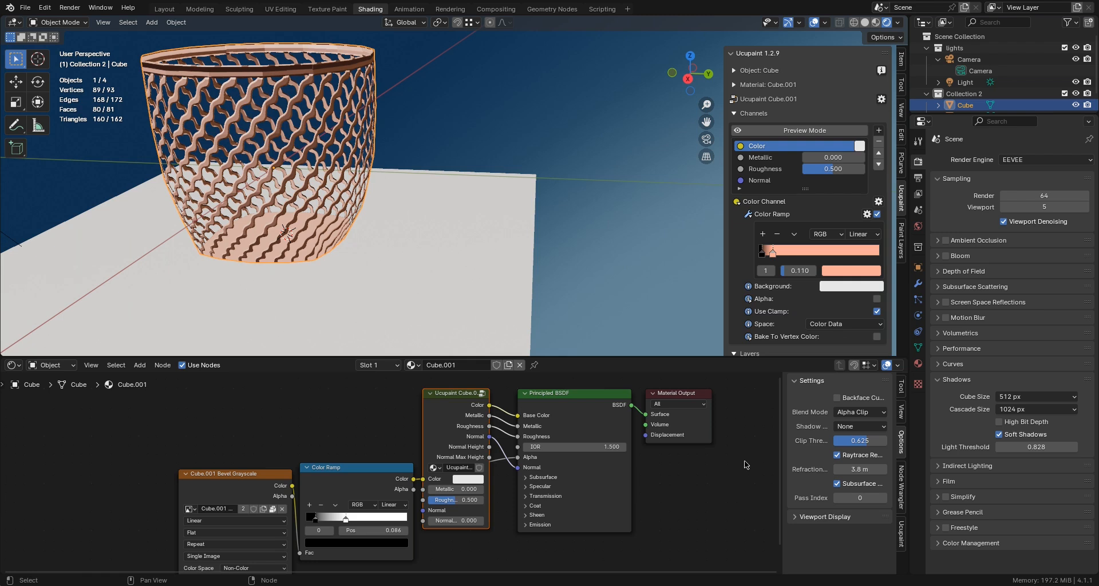
{"action": "left_click", "coordinate": [846, 428]}
{"action": "left_click", "coordinate": [845, 452]}
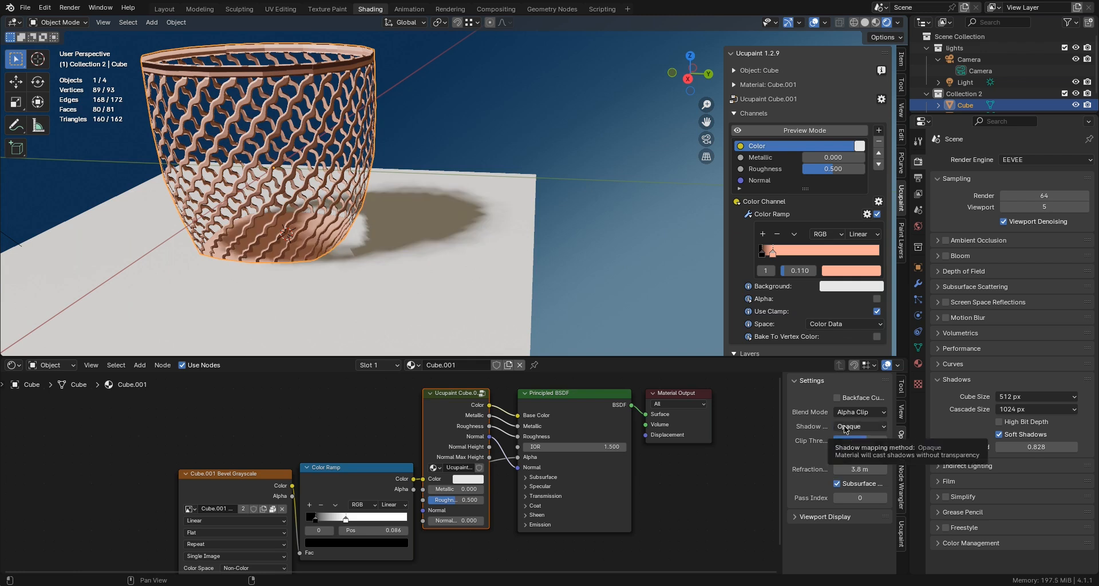
{"action": "left_click", "coordinate": [845, 428]}
{"action": "left_click", "coordinate": [845, 466]}
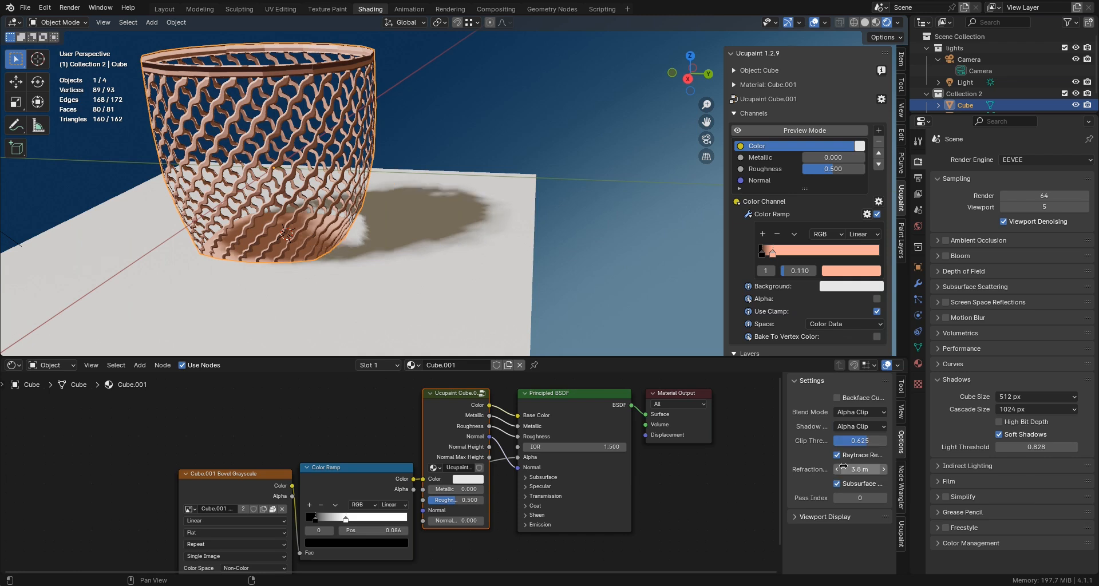
{"action": "left_click", "coordinate": [846, 429]}
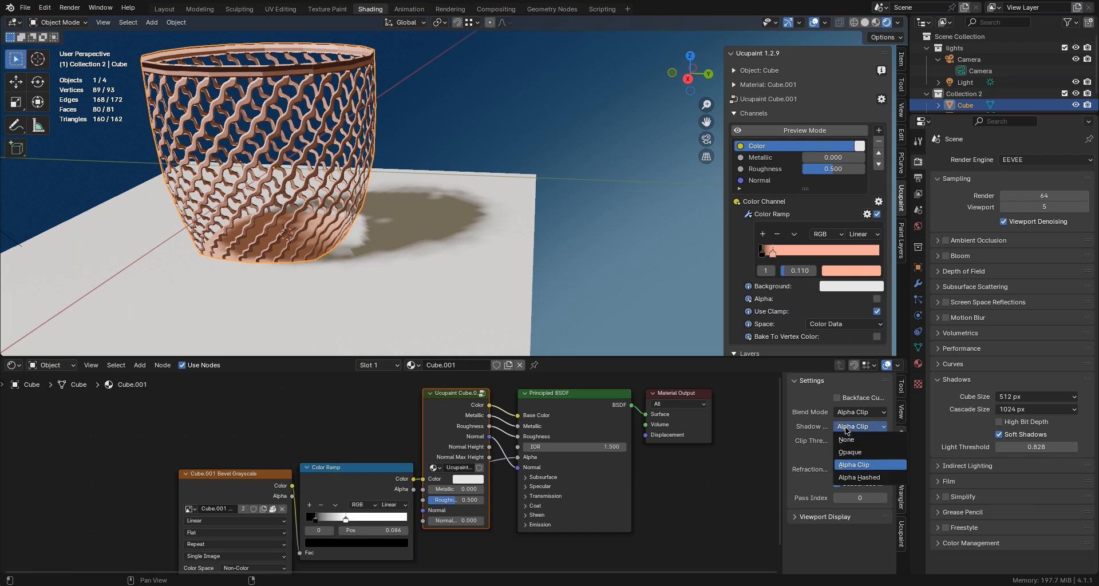
{"action": "left_click", "coordinate": [851, 477]}
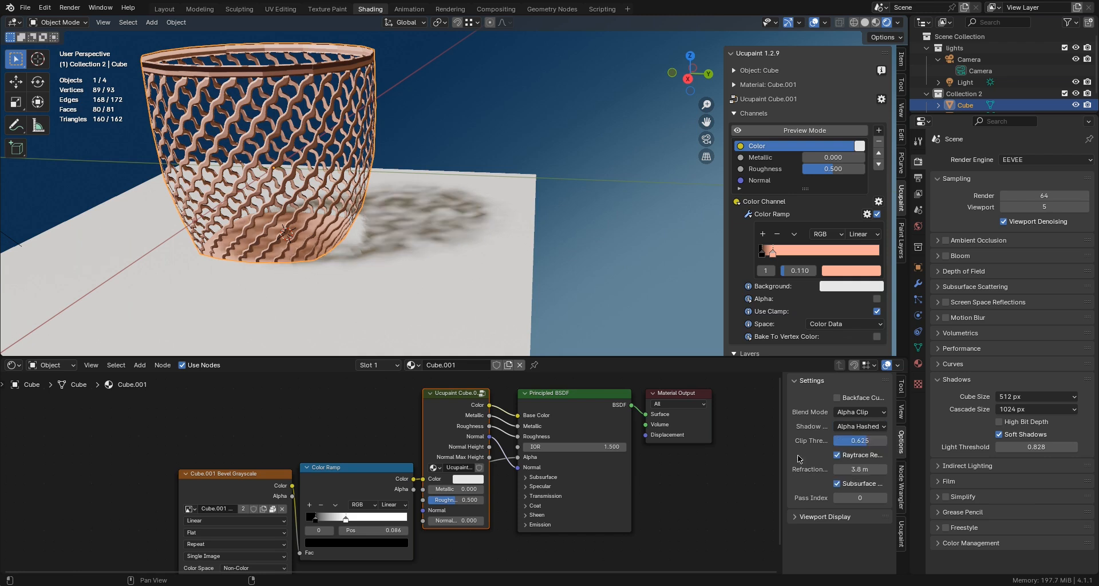